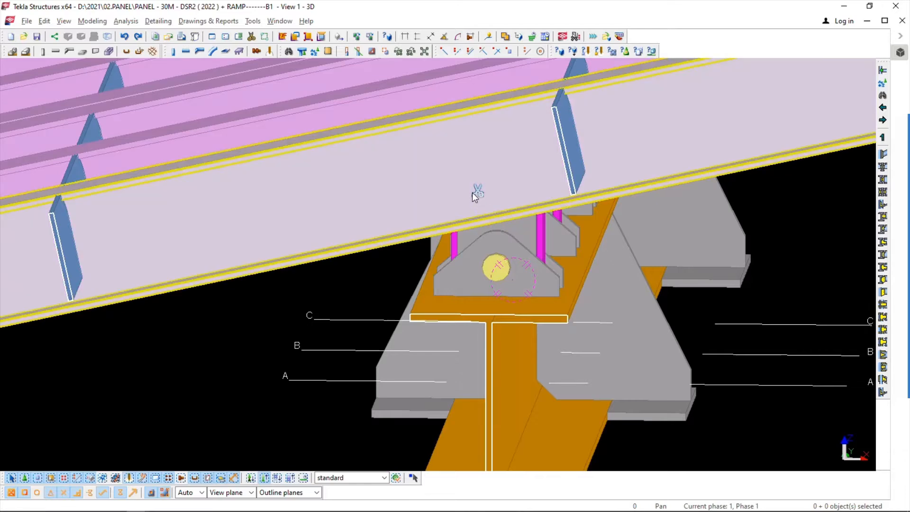
Examine the hinge plates, pins and stub beams along the ramp's support girder to find a joint that differs
{"action": "scroll", "coordinate": [571, 269], "scroll_direction": "down", "scroll_amount": 5}
{"action": "scroll", "coordinate": [533, 192], "scroll_direction": "up", "scroll_amount": 3}
{"action": "scroll", "coordinate": [507, 196], "scroll_direction": "up", "scroll_amount": 8}
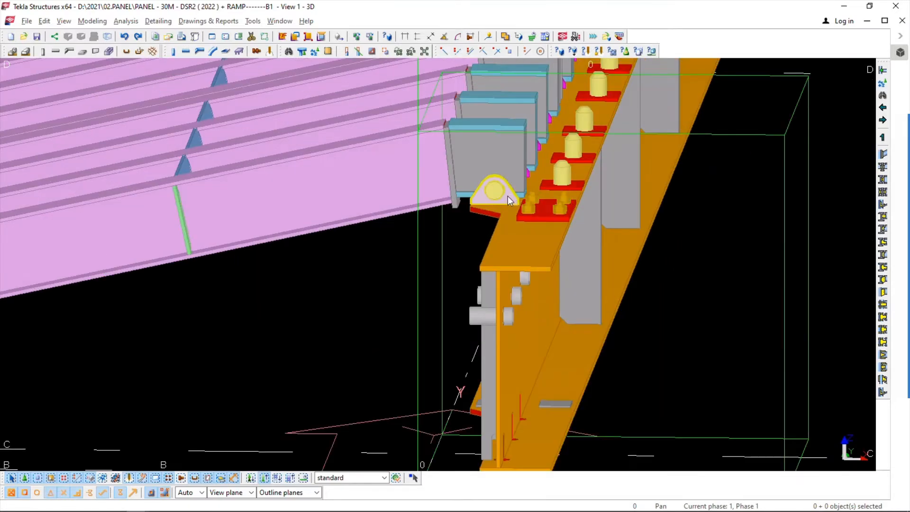
{"action": "scroll", "coordinate": [463, 220], "scroll_direction": "down", "scroll_amount": 8}
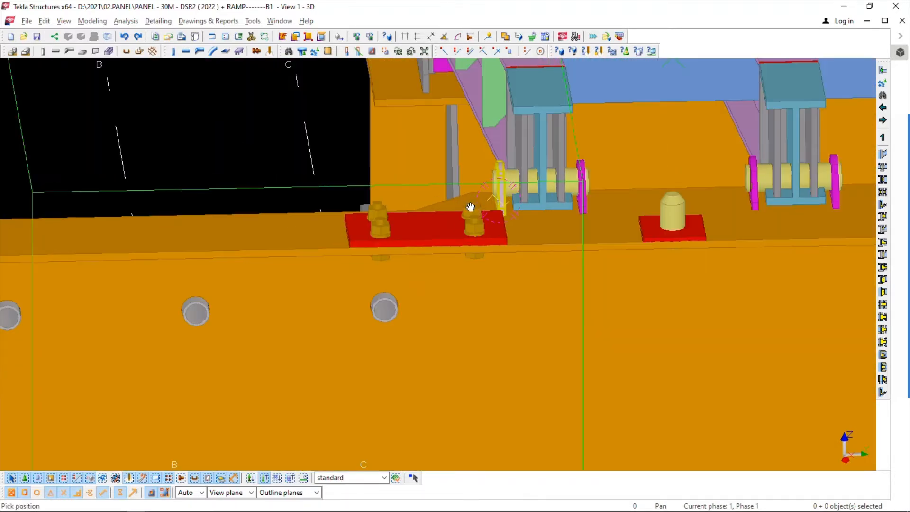
{"action": "scroll", "coordinate": [257, 196], "scroll_direction": "up", "scroll_amount": 4}
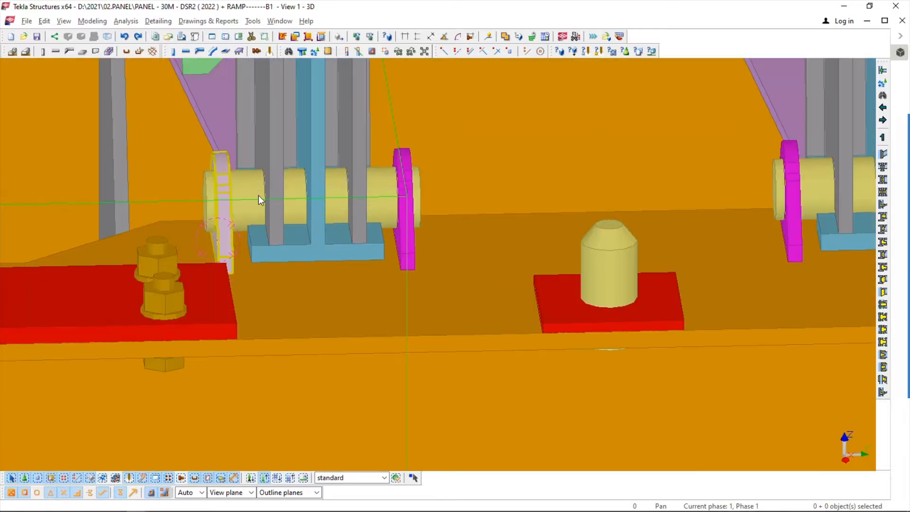
{"action": "middle_click_drag", "start_coordinate": [258, 196], "coordinate": [153, 203]}
{"action": "scroll", "coordinate": [153, 202], "scroll_direction": "down", "scroll_amount": 5}
{"action": "middle_click_drag", "start_coordinate": [234, 220], "coordinate": [135, 224]}
{"action": "middle_click_drag", "start_coordinate": [229, 221], "coordinate": [158, 222]}
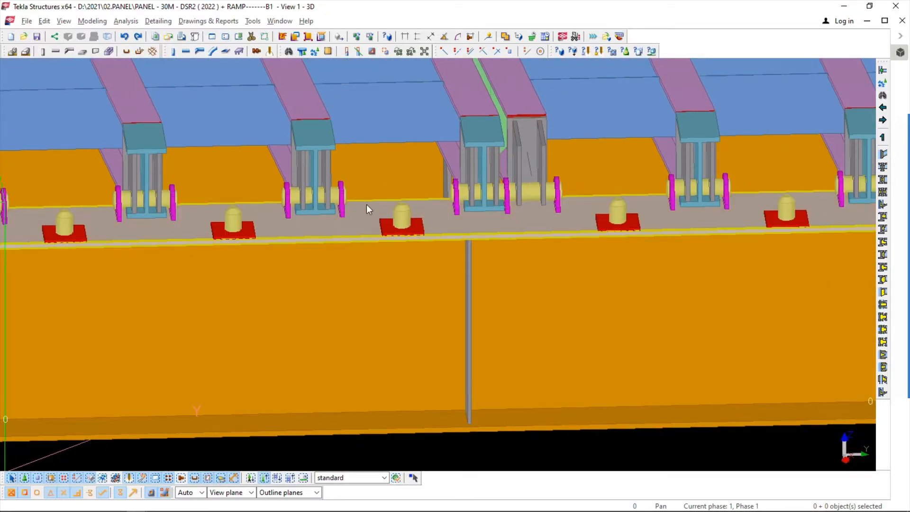
{"action": "scroll", "coordinate": [506, 184], "scroll_direction": "up", "scroll_amount": 5}
{"action": "scroll", "coordinate": [516, 197], "scroll_direction": "down", "scroll_amount": 6}
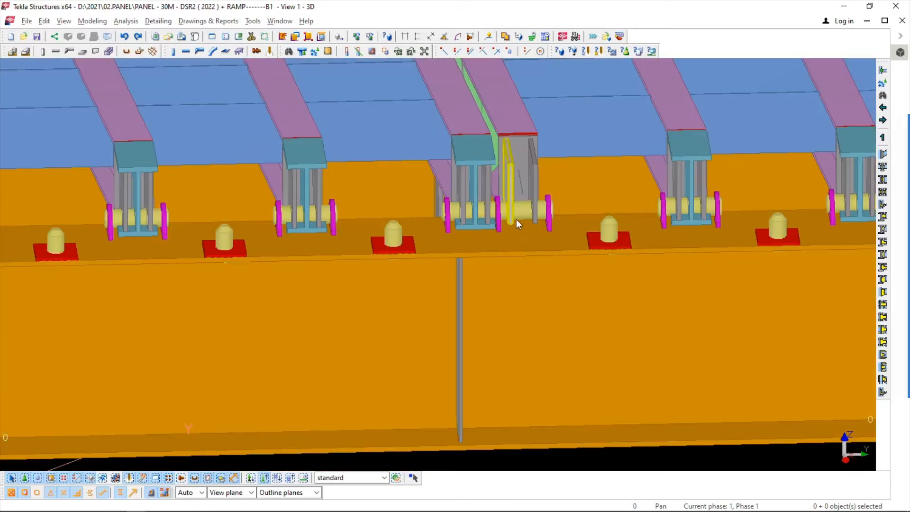
{"action": "scroll", "coordinate": [502, 176], "scroll_direction": "up", "scroll_amount": 3}
Try to apply only the WB140*75*8*10 profile to the undisplayed RAMP stub beam at the double hinge joint
{"action": "double_click", "coordinate": [455, 147]}
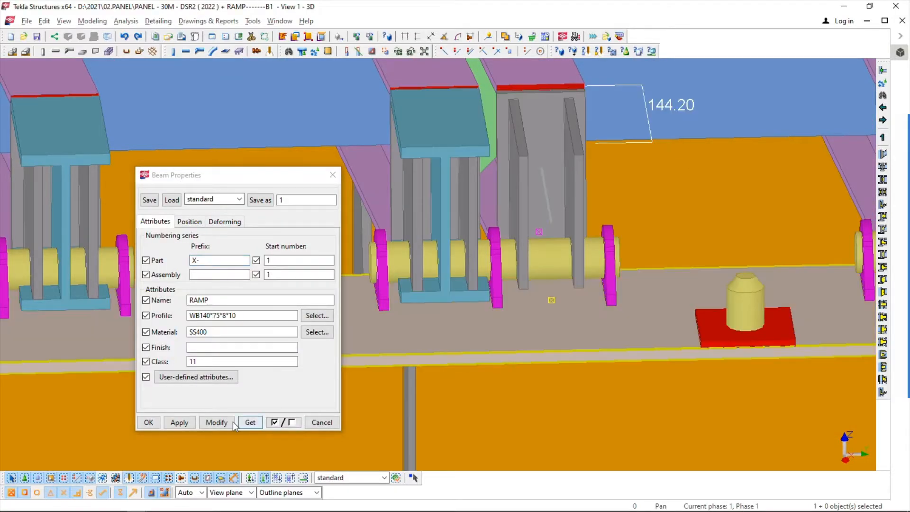
{"action": "left_click", "coordinate": [269, 423]}
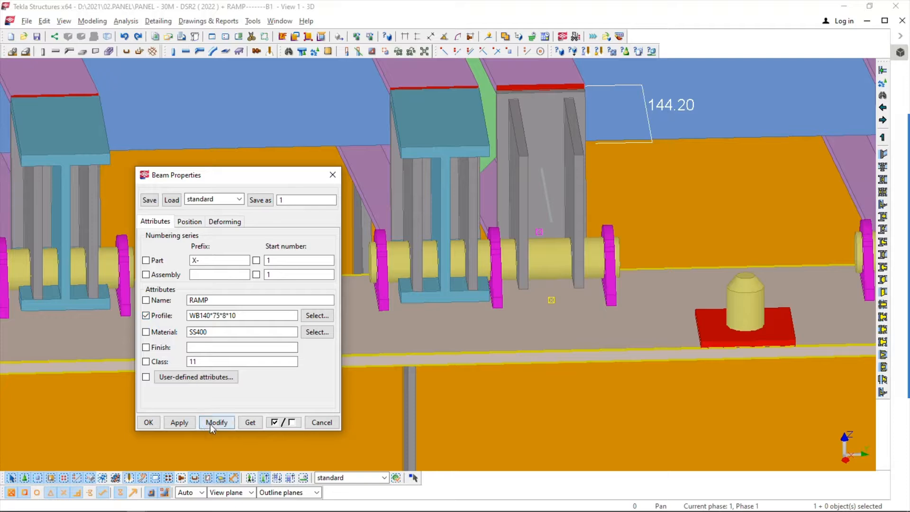
{"action": "left_click", "coordinate": [210, 425]}
{"action": "middle_click_drag", "start_coordinate": [467, 376], "coordinate": [466, 419]}
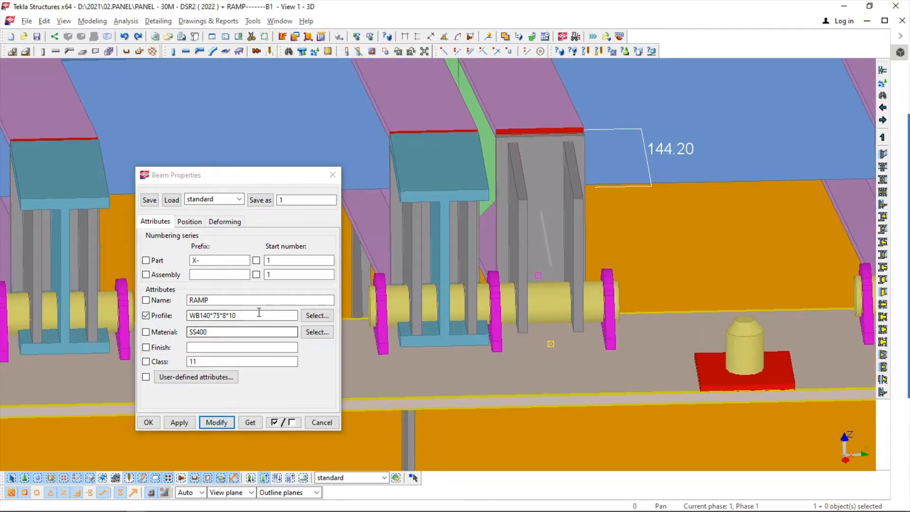
Change the selected stub beam's profile to WB260*200*8*10 from the profile catalogue, modifying only the profile
{"action": "left_click", "coordinate": [318, 315]}
{"action": "left_click", "coordinate": [85, 223]}
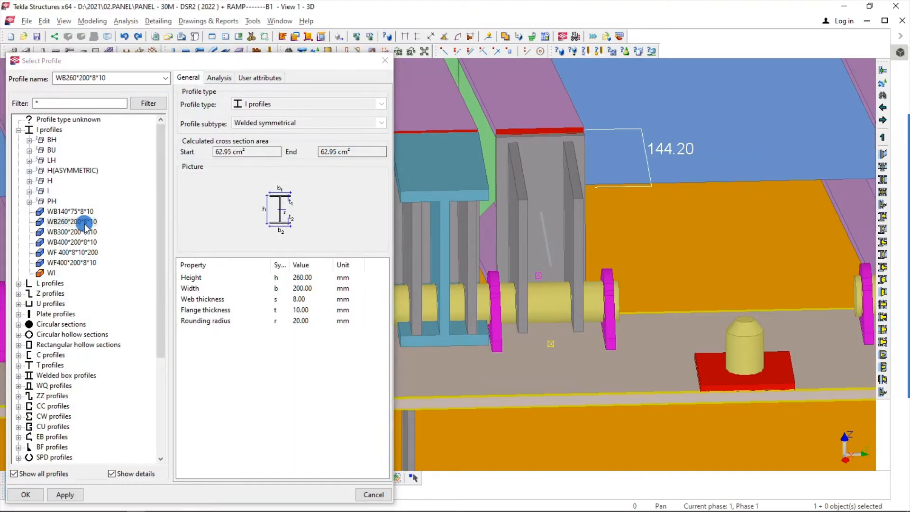
{"action": "left_click", "coordinate": [26, 494]}
{"action": "left_click", "coordinate": [217, 422]}
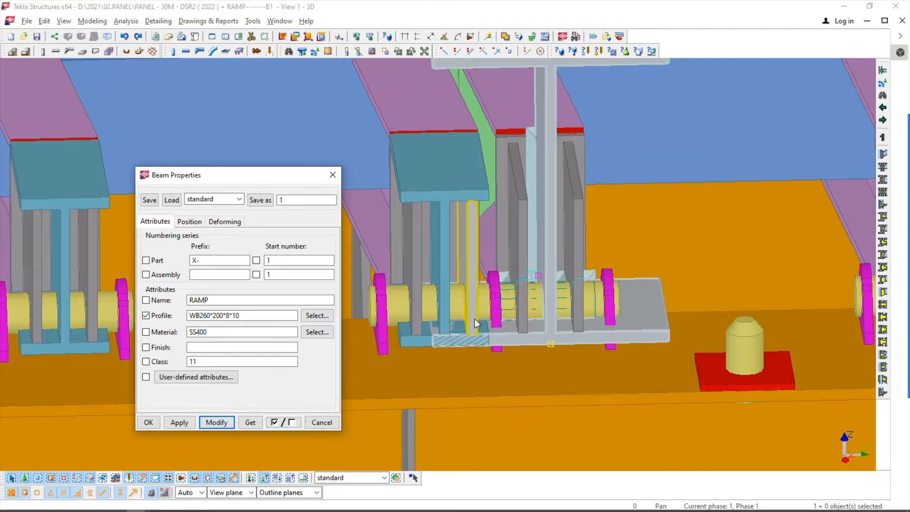
Apply only the neighbouring stub's WB140*75*8*10 profile to the oversized beam and close the beam properties
{"action": "double_click", "coordinate": [447, 237]}
{"action": "left_click", "coordinate": [550, 241]}
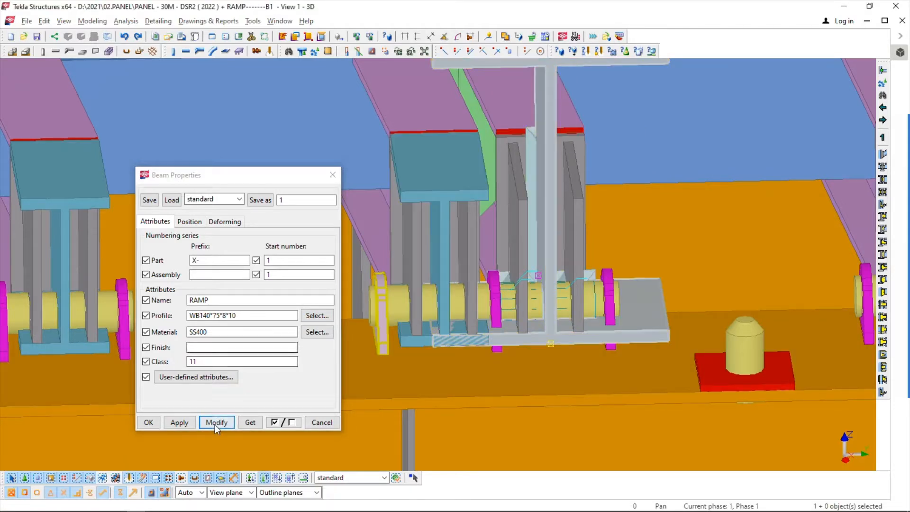
{"action": "left_click", "coordinate": [280, 422]}
{"action": "left_click", "coordinate": [146, 315]}
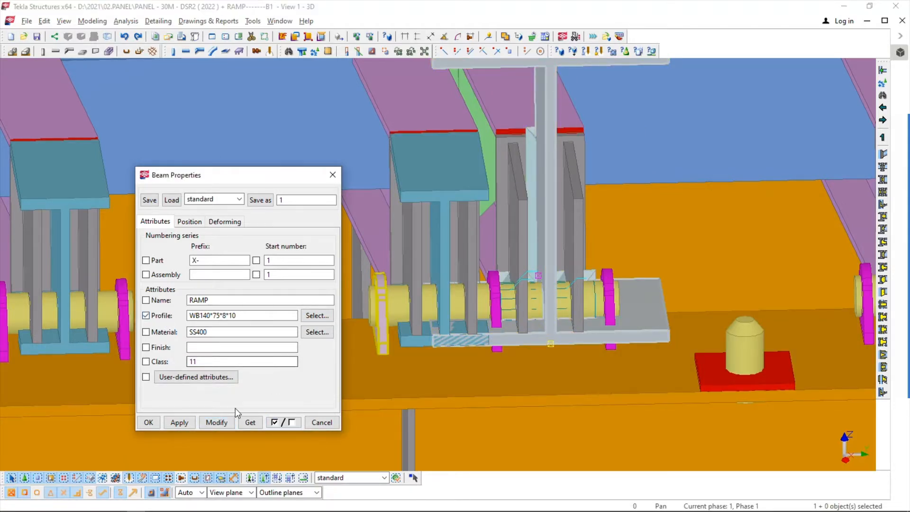
{"action": "left_click", "coordinate": [217, 423]}
{"action": "left_click", "coordinate": [322, 422]}
Redraw the 3D view and examine the row of stub beams, hinge plates and pins up to the girder's end
{"action": "scroll", "coordinate": [388, 294], "scroll_direction": "down", "scroll_amount": 10}
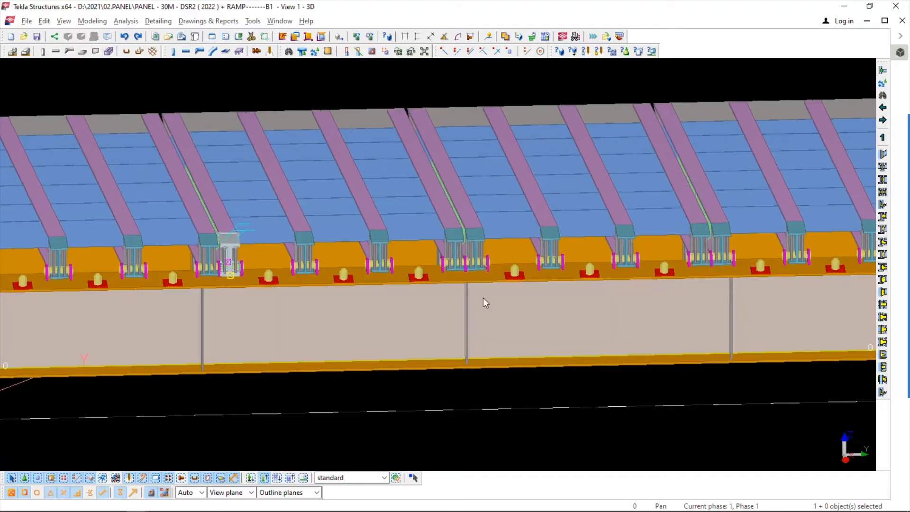
{"action": "middle_click_drag", "start_coordinate": [484, 299], "coordinate": [260, 281]}
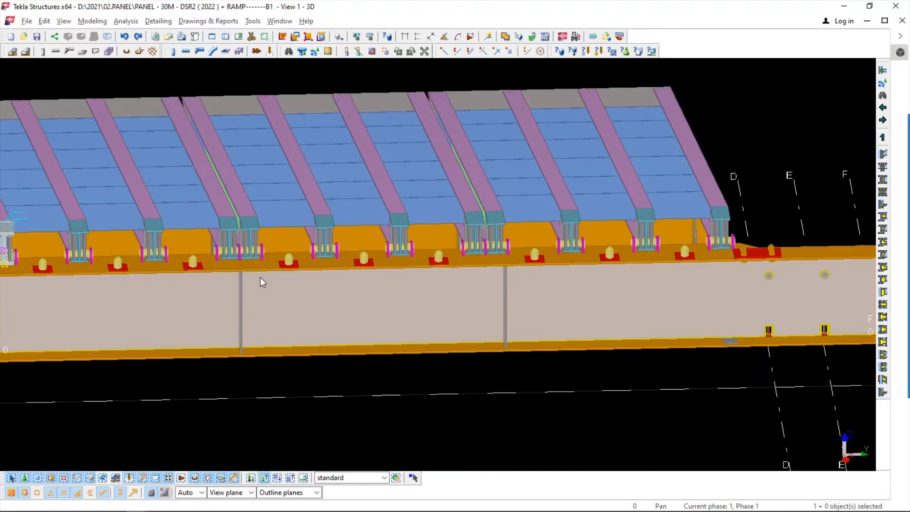
{"action": "right_click", "coordinate": [789, 207]}
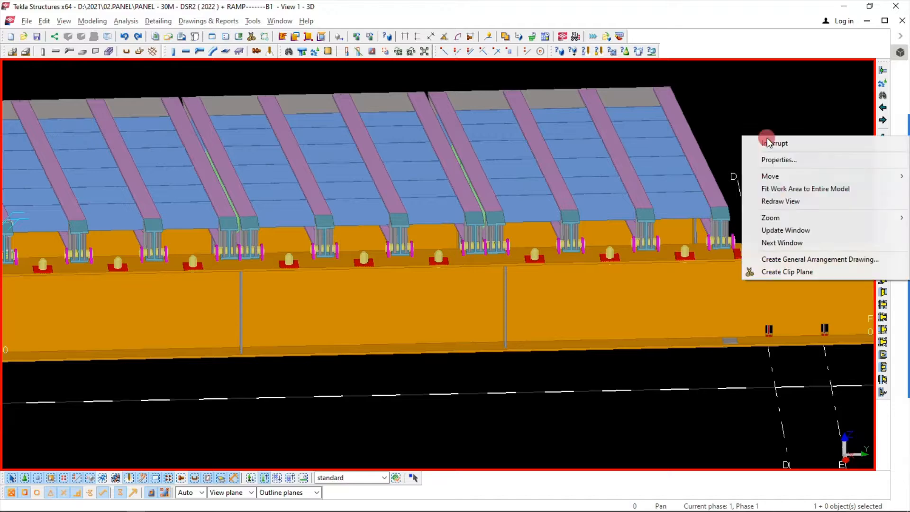
{"action": "left_click", "coordinate": [799, 199]}
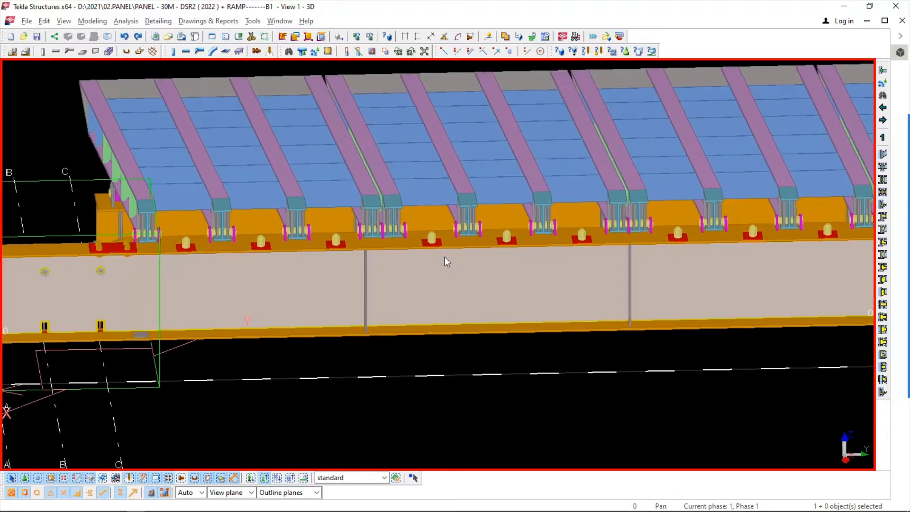
{"action": "scroll", "coordinate": [377, 231], "scroll_direction": "up", "scroll_amount": 5}
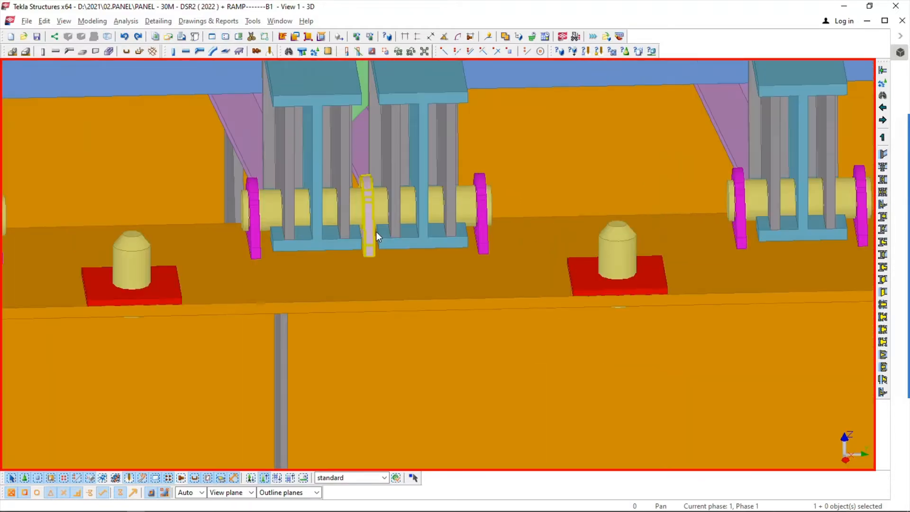
{"action": "key", "text": "v"}
{"action": "scroll", "coordinate": [341, 223], "scroll_direction": "down", "scroll_amount": 8}
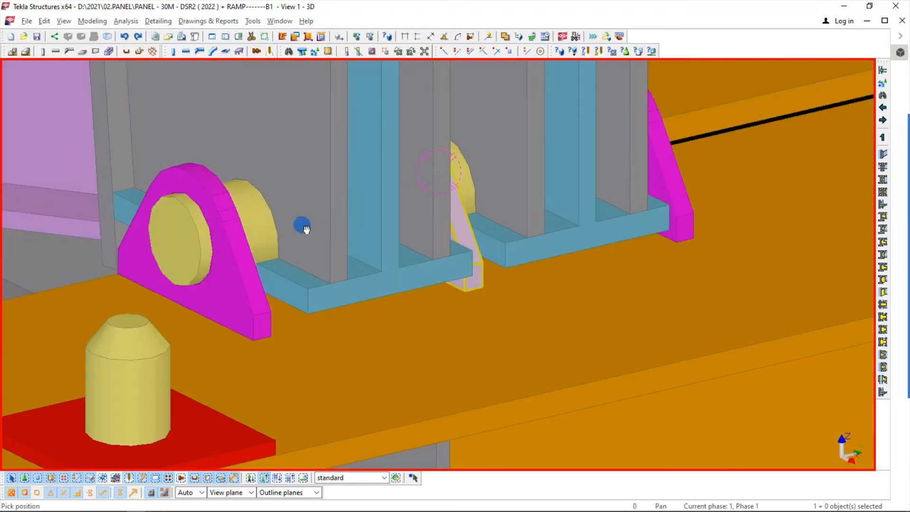
{"action": "scroll", "coordinate": [335, 233], "scroll_direction": "up", "scroll_amount": 4}
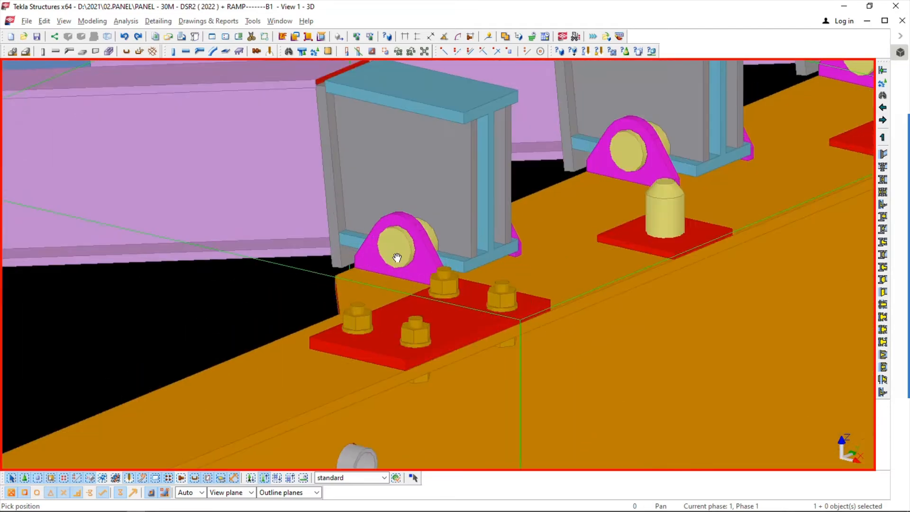
{"action": "scroll", "coordinate": [392, 226], "scroll_direction": "up", "scroll_amount": 3}
{"action": "scroll", "coordinate": [427, 229], "scroll_direction": "up", "scroll_amount": 3}
{"action": "middle_click_drag", "start_coordinate": [484, 230], "coordinate": [532, 238], "text": "ctrl"}
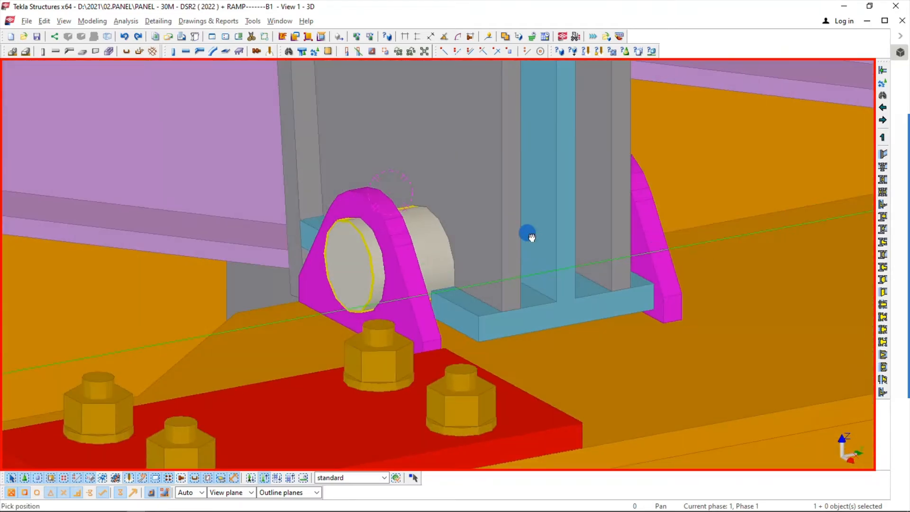
Hide the end hinge's pin to examine the holes in the lug and stub, and redraw the view to restore it
{"action": "right_click", "coordinate": [360, 249]}
{"action": "left_click", "coordinate": [399, 374]}
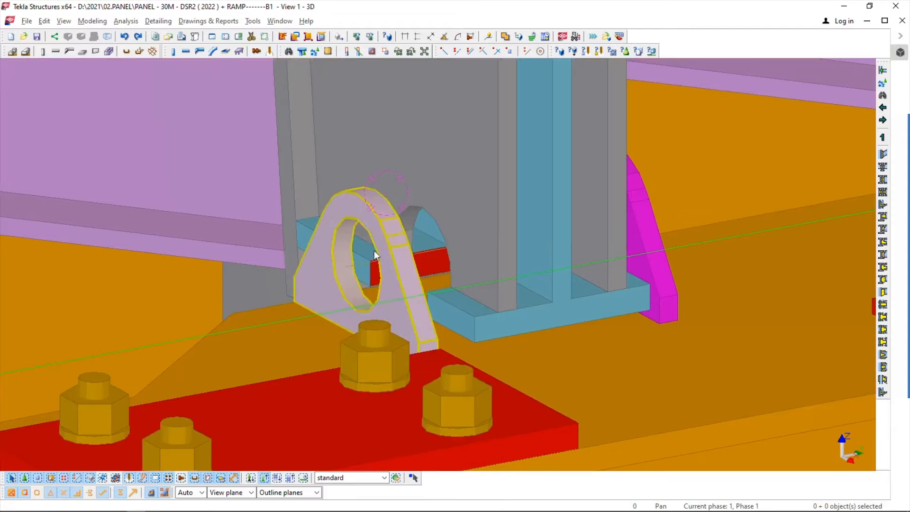
{"action": "middle_click_drag", "start_coordinate": [386, 252], "coordinate": [520, 268], "text": "ctrl"}
{"action": "scroll", "coordinate": [361, 258], "scroll_direction": "up", "scroll_amount": 3}
{"action": "scroll", "coordinate": [410, 260], "scroll_direction": "down", "scroll_amount": 8}
{"action": "middle_click_drag", "start_coordinate": [521, 268], "coordinate": [359, 361]}
{"action": "right_click", "coordinate": [677, 315]}
{"action": "left_click", "coordinate": [710, 382]}
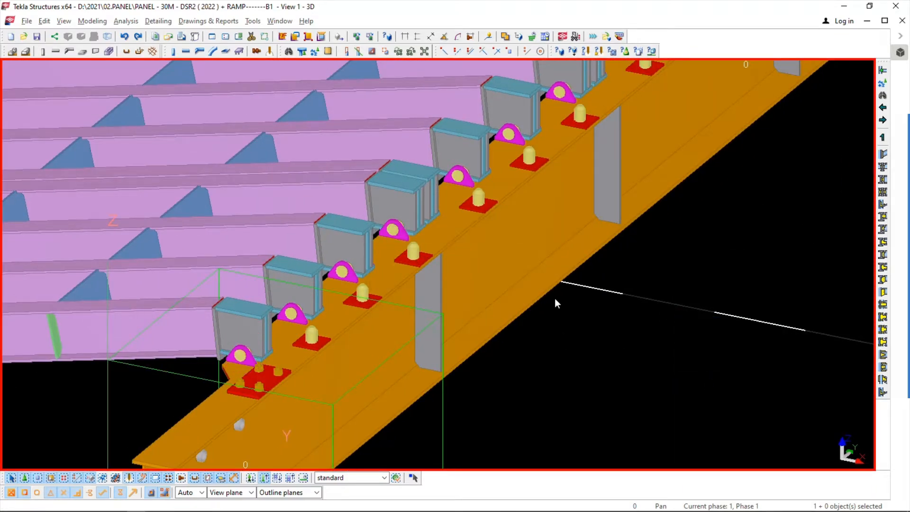
Examine the ramp hinges, locating pins and bolted end plates from both sides of the girder, and redraw the view
{"action": "left_click", "coordinate": [450, 214]}
{"action": "middle_click_drag", "start_coordinate": [449, 214], "coordinate": [414, 243]}
{"action": "scroll", "coordinate": [397, 245], "scroll_direction": "up", "scroll_amount": 2}
{"action": "key", "text": "v"}
{"action": "left_click", "coordinate": [342, 218]}
{"action": "middle_click_drag", "start_coordinate": [303, 237], "coordinate": [565, 258], "text": "ctrl"}
{"action": "scroll", "coordinate": [334, 241], "scroll_direction": "up", "scroll_amount": 5}
{"action": "scroll", "coordinate": [359, 262], "scroll_direction": "down", "scroll_amount": 6}
{"action": "scroll", "coordinate": [417, 266], "scroll_direction": "up", "scroll_amount": 3}
{"action": "scroll", "coordinate": [478, 254], "scroll_direction": "down", "scroll_amount": 8}
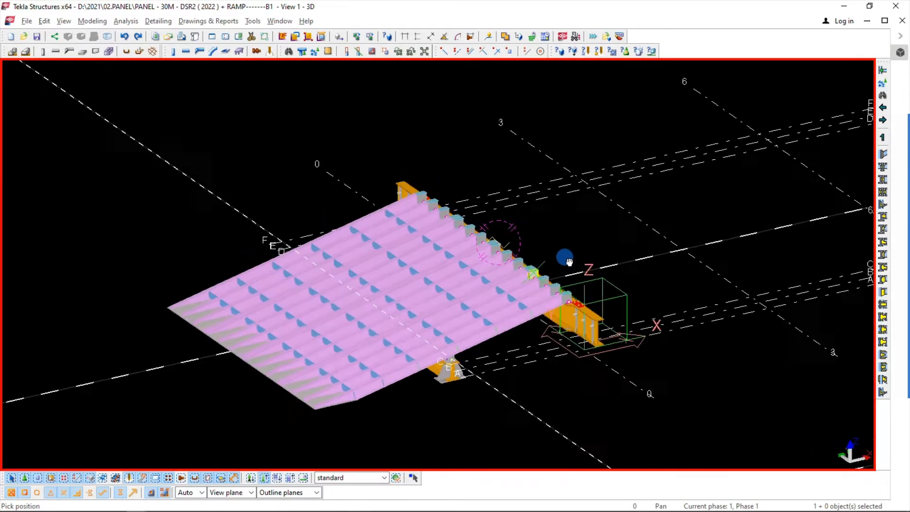
{"action": "scroll", "coordinate": [496, 265], "scroll_direction": "up", "scroll_amount": 4}
{"action": "middle_click_drag", "start_coordinate": [500, 271], "coordinate": [386, 269], "text": "ctrl"}
{"action": "scroll", "coordinate": [332, 266], "scroll_direction": "up", "scroll_amount": 8}
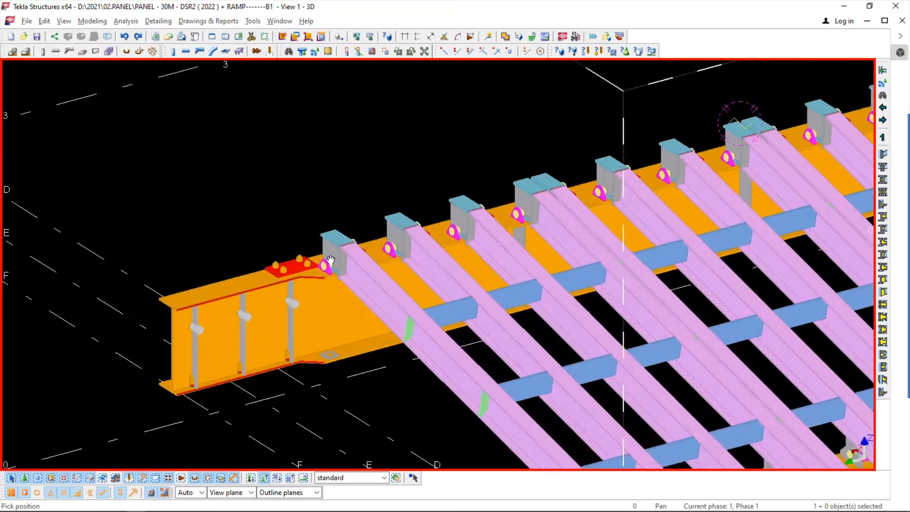
{"action": "middle_click_drag", "start_coordinate": [323, 264], "coordinate": [376, 247], "text": "ctrl"}
{"action": "scroll", "coordinate": [361, 256], "scroll_direction": "down", "scroll_amount": 7}
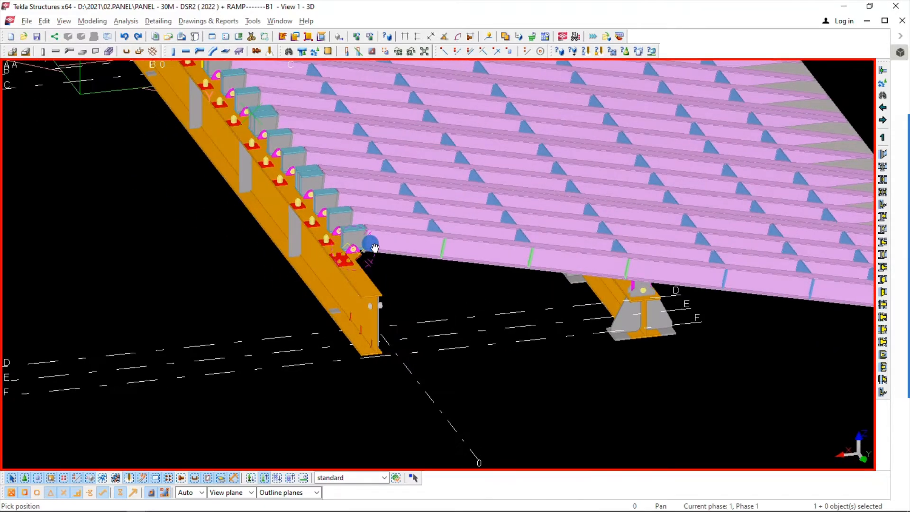
{"action": "middle_click_drag", "start_coordinate": [463, 286], "coordinate": [342, 296]}
{"action": "right_click", "coordinate": [305, 296]}
{"action": "left_click", "coordinate": [346, 362]}
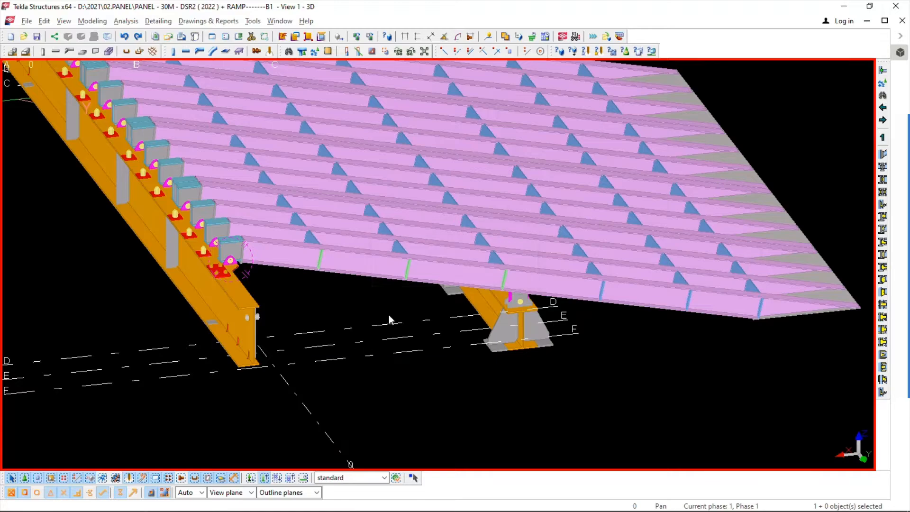
Examine the end hinge and its pin from the ramp side and the outer girder side, and redraw the view
{"action": "middle_click_drag", "start_coordinate": [390, 319], "coordinate": [372, 344]}
{"action": "middle_click_drag", "start_coordinate": [416, 312], "coordinate": [519, 366], "text": "ctrl"}
{"action": "key", "text": "v"}
{"action": "left_click", "coordinate": [330, 307]}
{"action": "scroll", "coordinate": [517, 372], "scroll_direction": "up", "scroll_amount": 5}
{"action": "middle_click_drag", "start_coordinate": [498, 331], "coordinate": [517, 325], "text": "ctrl"}
{"action": "middle_click_drag", "start_coordinate": [323, 350], "coordinate": [300, 314]}
{"action": "left_click", "coordinate": [436, 326]}
{"action": "key", "text": "v"}
{"action": "left_click", "coordinate": [436, 325]}
{"action": "scroll", "coordinate": [419, 322], "scroll_direction": "down", "scroll_amount": 8}
{"action": "scroll", "coordinate": [282, 284], "scroll_direction": "up", "scroll_amount": 3}
{"action": "scroll", "coordinate": [282, 284], "scroll_direction": "up", "scroll_amount": 4}
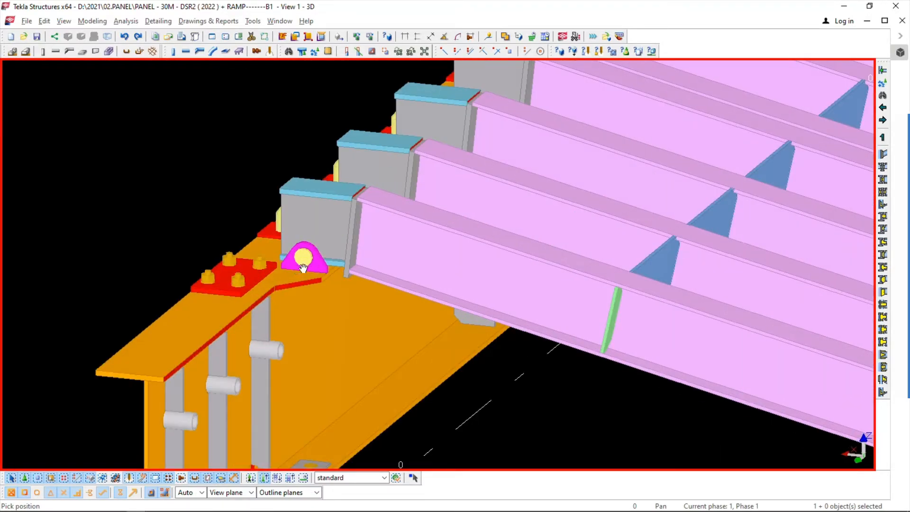
{"action": "middle_click_drag", "start_coordinate": [306, 255], "coordinate": [444, 242], "text": "ctrl"}
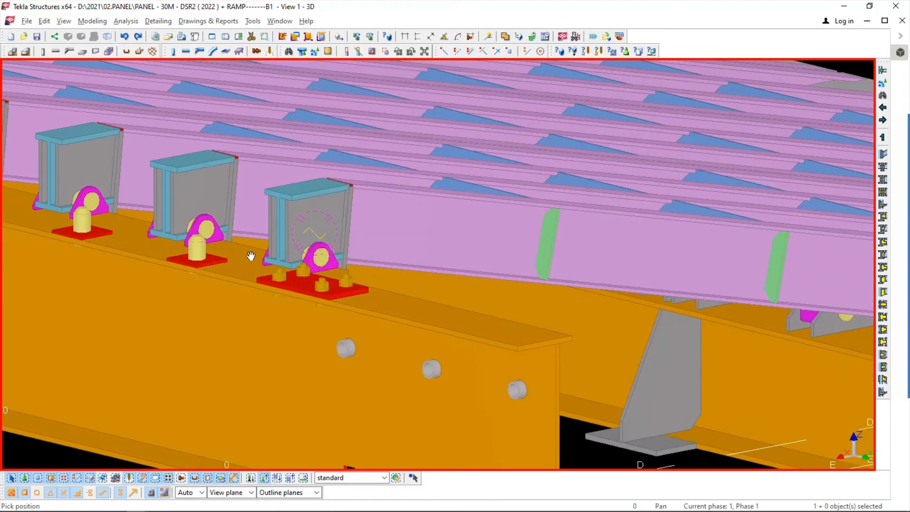
{"action": "middle_click_drag", "start_coordinate": [251, 256], "coordinate": [290, 262]}
{"action": "middle_click_drag", "start_coordinate": [289, 262], "coordinate": [310, 282], "text": "ctrl"}
{"action": "scroll", "coordinate": [310, 283], "scroll_direction": "down", "scroll_amount": 6}
{"action": "middle_click_drag", "start_coordinate": [373, 286], "coordinate": [482, 317], "text": "ctrl"}
{"action": "right_click", "coordinate": [483, 316]}
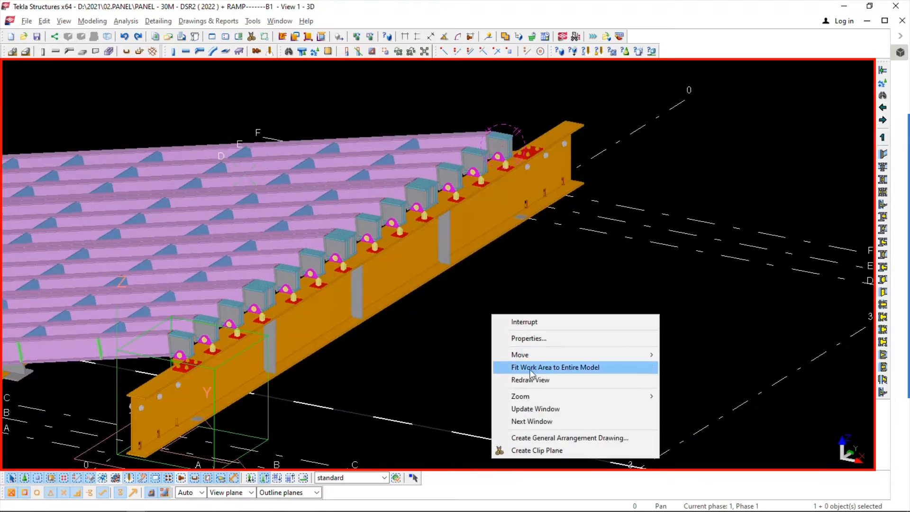
{"action": "left_click", "coordinate": [531, 380]}
Switch to the Monosnap screen recorder and open its settings
{"action": "mouse_move", "coordinate": [166, 511]}
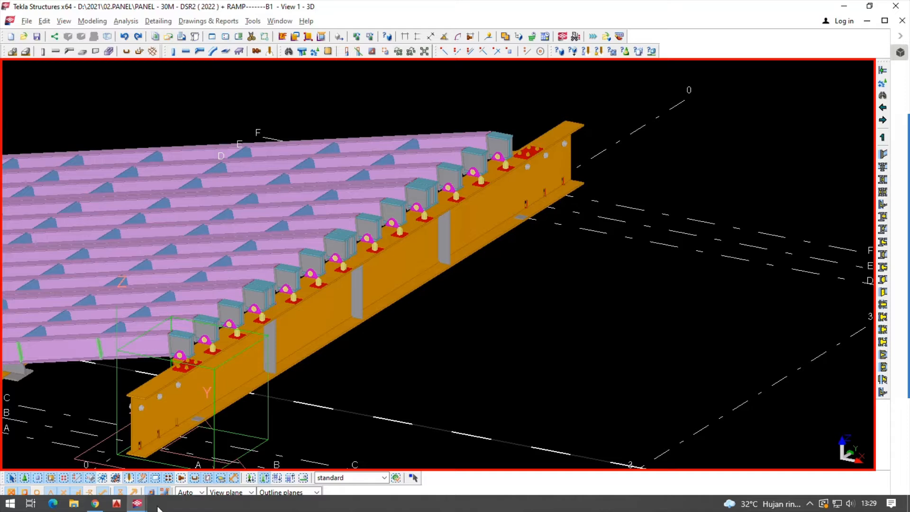
{"action": "left_click", "coordinate": [810, 503]}
{"action": "right_click", "coordinate": [836, 465]}
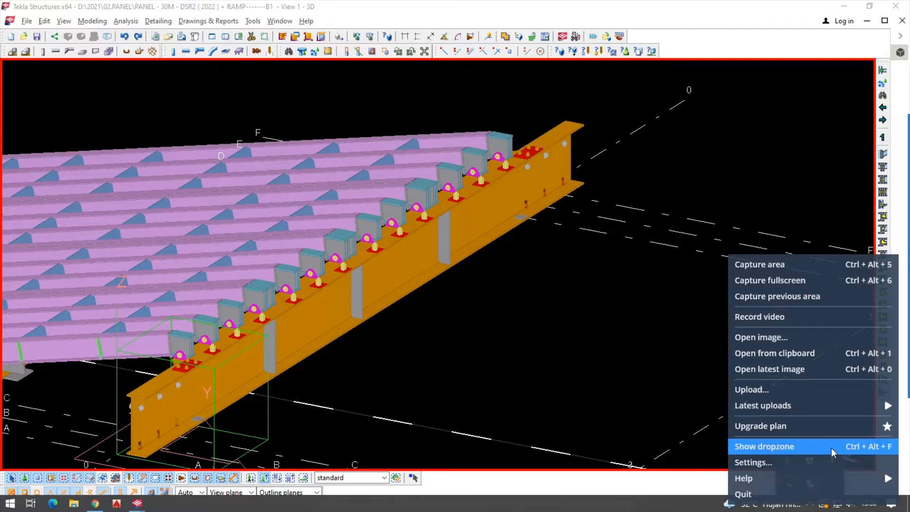
{"action": "mouse_move", "coordinate": [818, 412]}
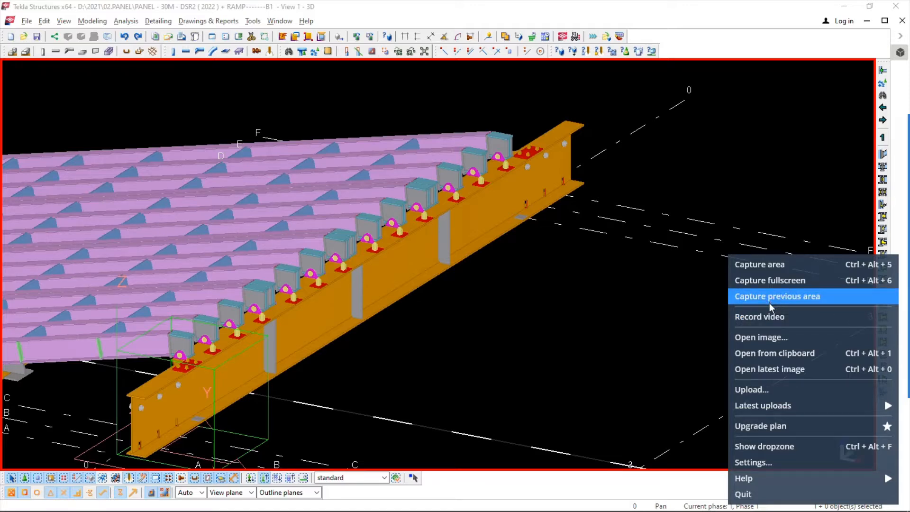
{"action": "left_click", "coordinate": [765, 463]}
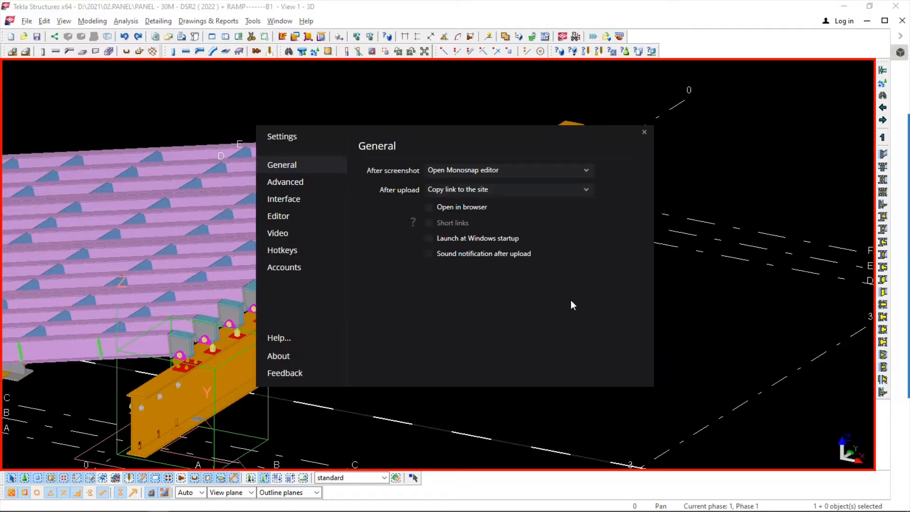
Look through Monosnap's editor, video, interface, advanced and general settings, including the after-screenshot choices
{"action": "left_click", "coordinate": [284, 216]}
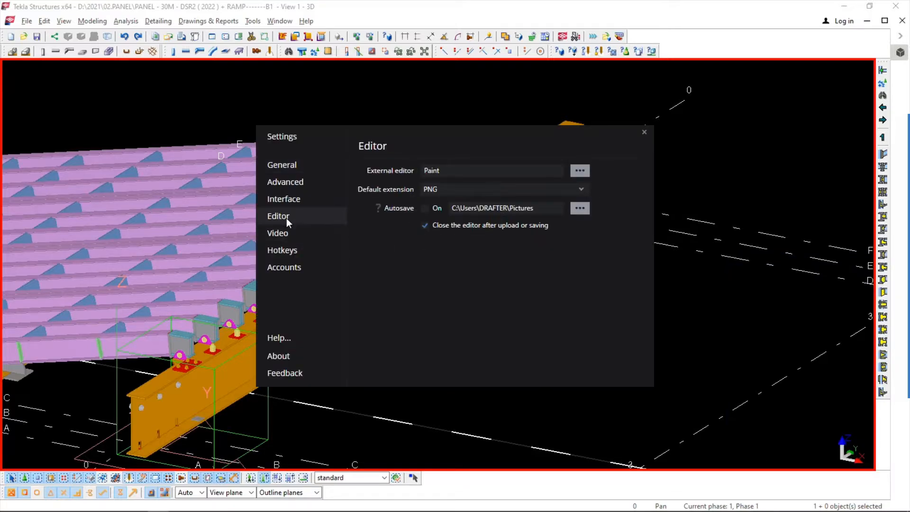
{"action": "left_click", "coordinate": [285, 235]}
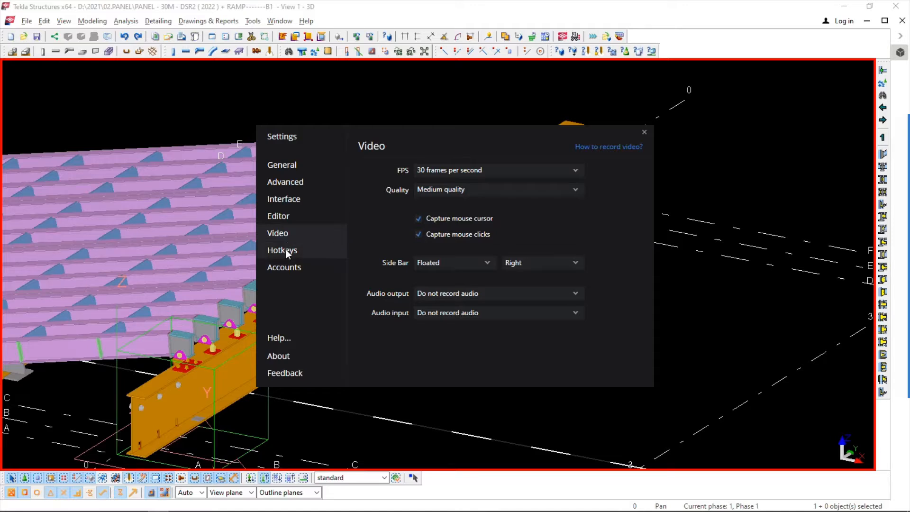
{"action": "left_click", "coordinate": [273, 217]}
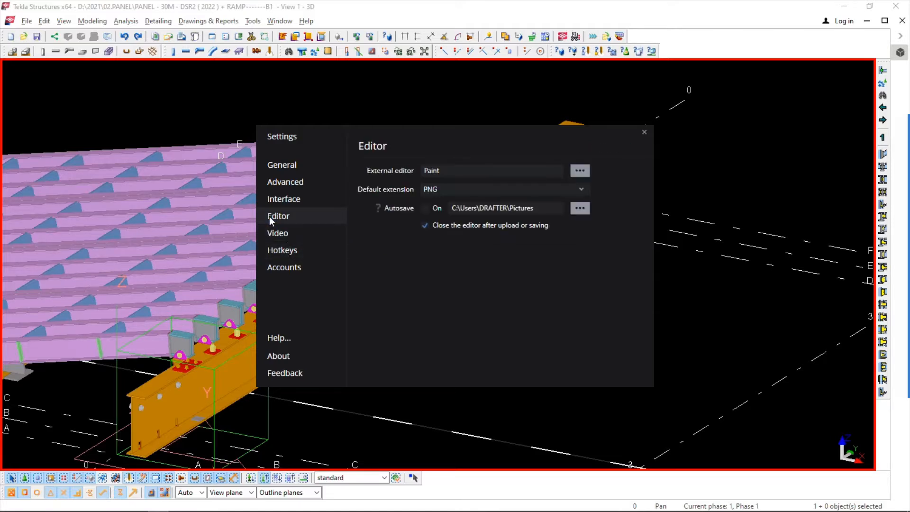
{"action": "left_click", "coordinate": [278, 203]}
{"action": "left_click", "coordinate": [285, 184]}
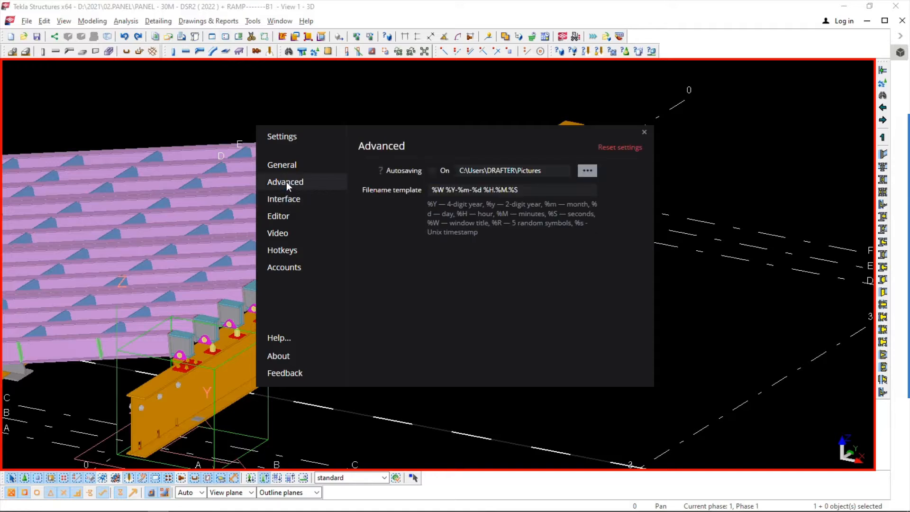
{"action": "left_click", "coordinate": [291, 169]}
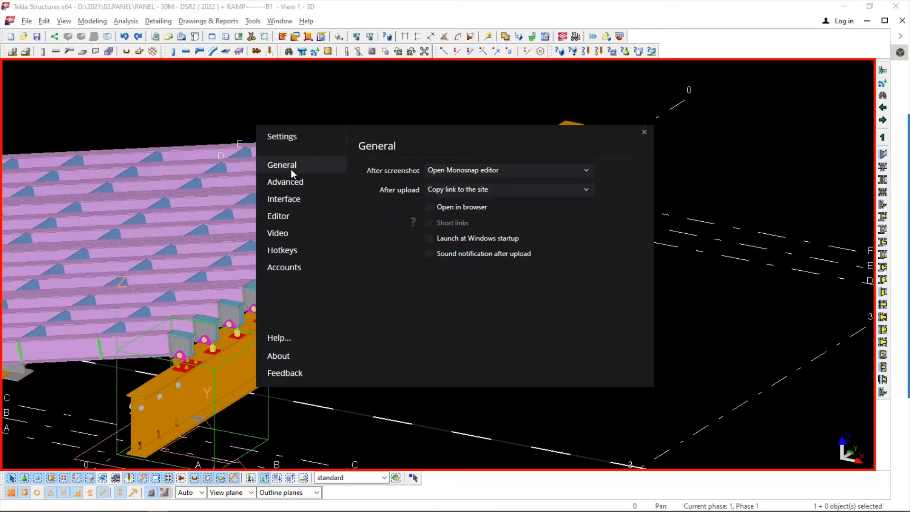
{"action": "left_click", "coordinate": [507, 174]}
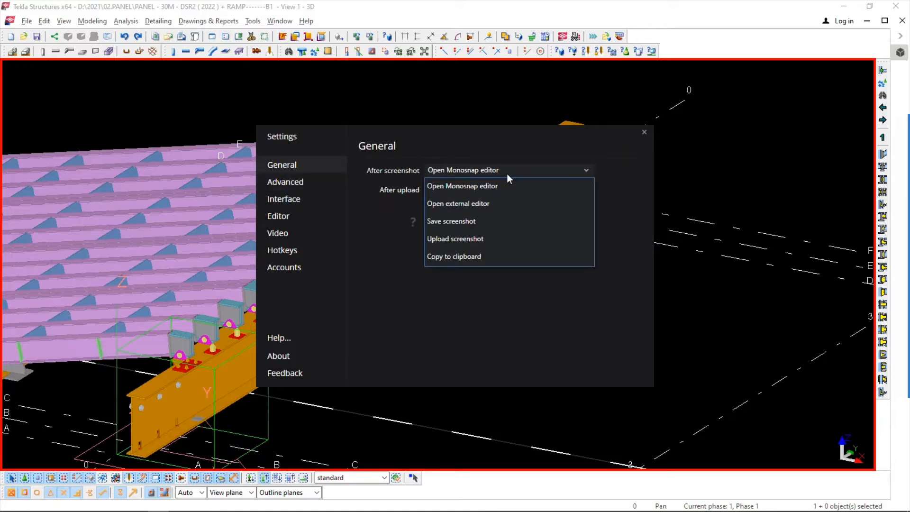
{"action": "left_click", "coordinate": [508, 173]}
Examine the video recording options for side bar, audio output, audio input, frame rate and quality without changing them
{"action": "left_click", "coordinate": [289, 232]}
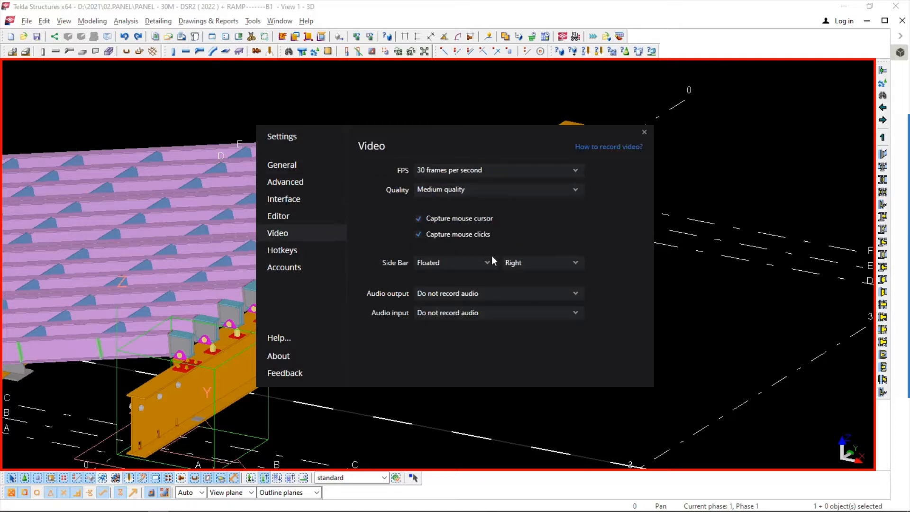
{"action": "left_click", "coordinate": [474, 259]}
{"action": "left_click", "coordinate": [474, 258]}
{"action": "left_click", "coordinate": [493, 293]}
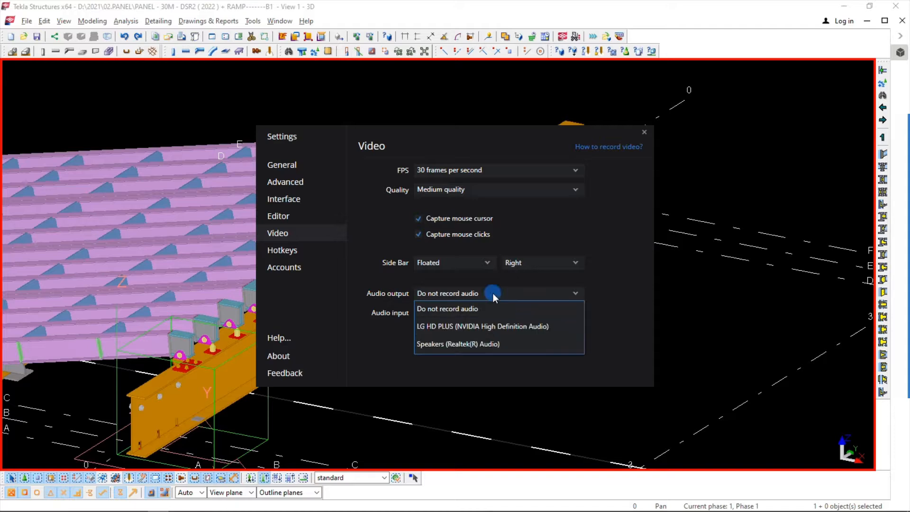
{"action": "left_click", "coordinate": [493, 293]}
{"action": "left_click", "coordinate": [466, 294]}
{"action": "left_click", "coordinate": [466, 293]}
{"action": "left_click", "coordinate": [459, 311]}
{"action": "left_click", "coordinate": [458, 314]}
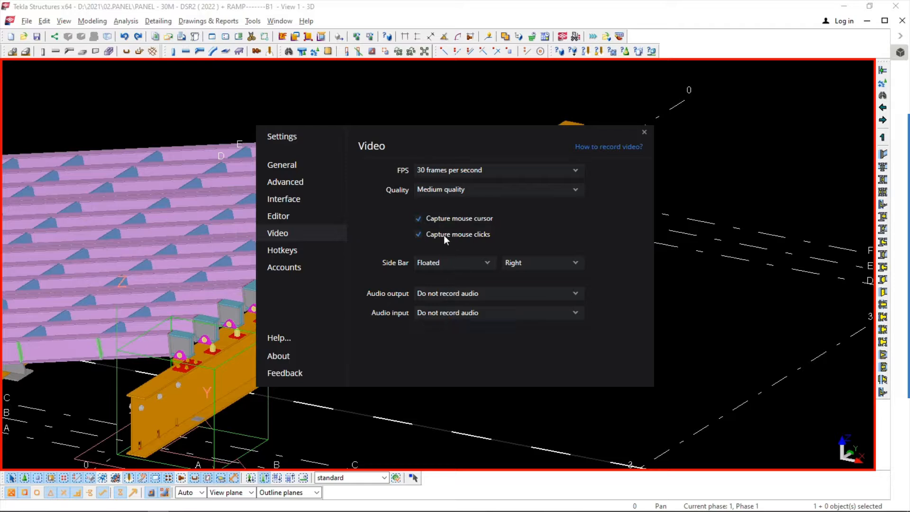
{"action": "left_click", "coordinate": [447, 172]}
{"action": "left_click", "coordinate": [446, 172]}
{"action": "left_click", "coordinate": [448, 190]}
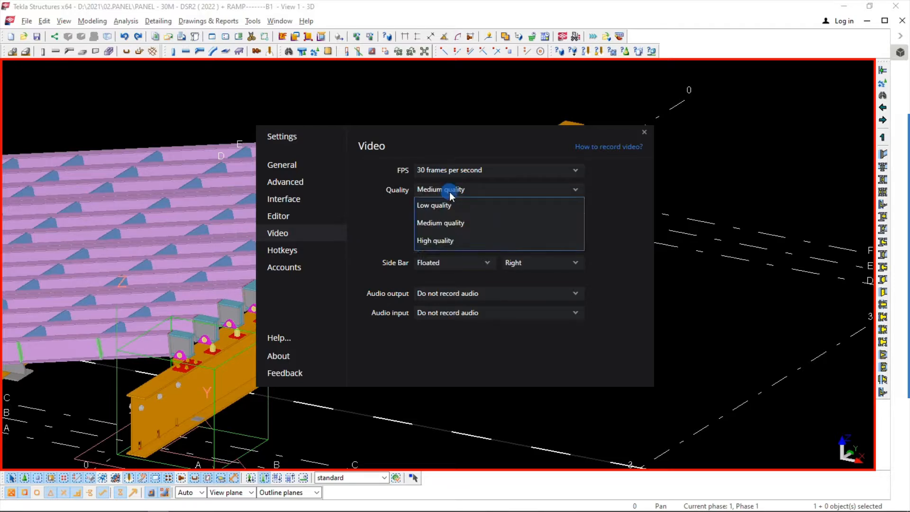
{"action": "left_click", "coordinate": [451, 190]}
Set the video recording hotkeys to 2 for Open | Record | Pause and 1 for Stop
{"action": "left_click", "coordinate": [296, 251]}
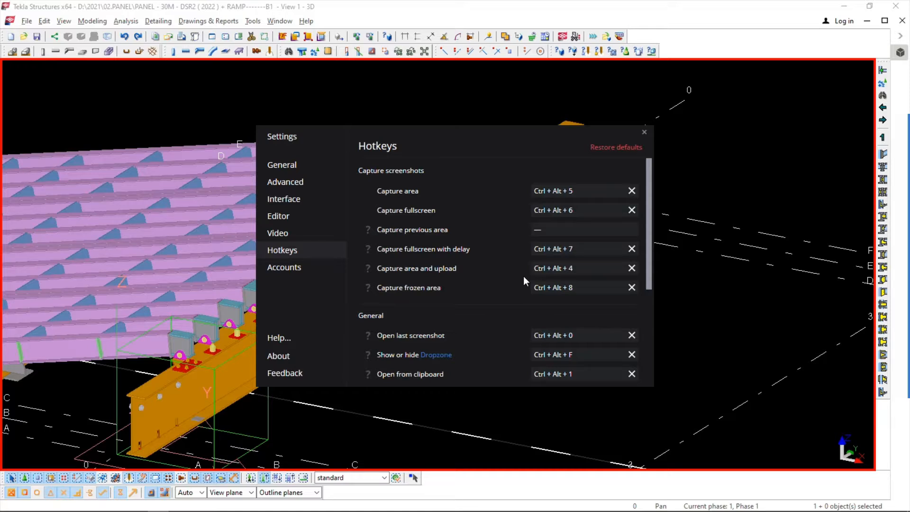
{"action": "scroll", "coordinate": [524, 276], "scroll_direction": "down", "scroll_amount": 3}
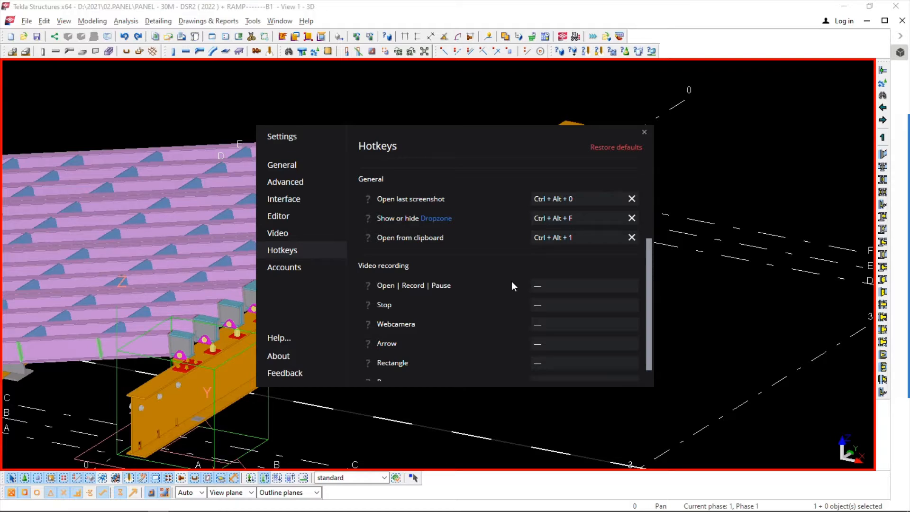
{"action": "scroll", "coordinate": [511, 283], "scroll_direction": "down", "scroll_amount": 1}
{"action": "left_click", "coordinate": [555, 271]}
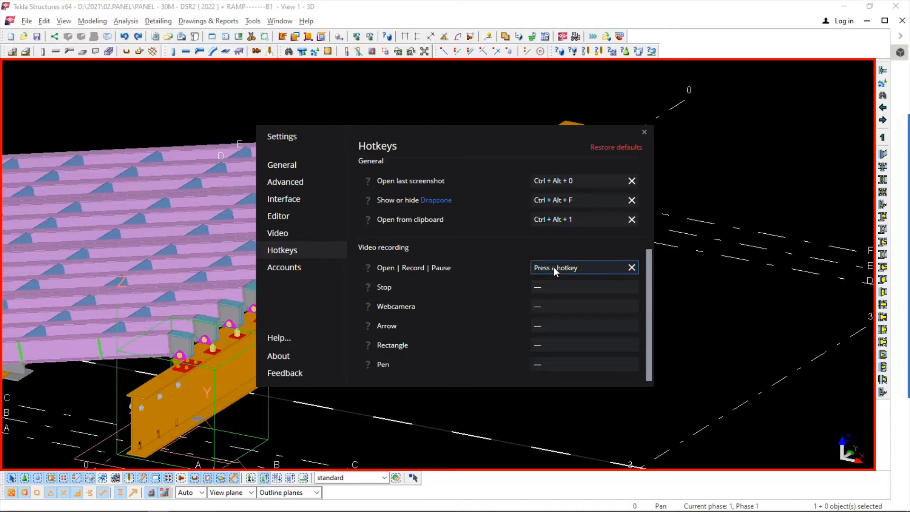
{"action": "key", "text": "2"}
{"action": "left_click", "coordinate": [559, 287]}
{"action": "key", "text": "1"}
Sign in to Monosnap with the existing Google account and let the browser open the application
{"action": "left_click", "coordinate": [287, 268]}
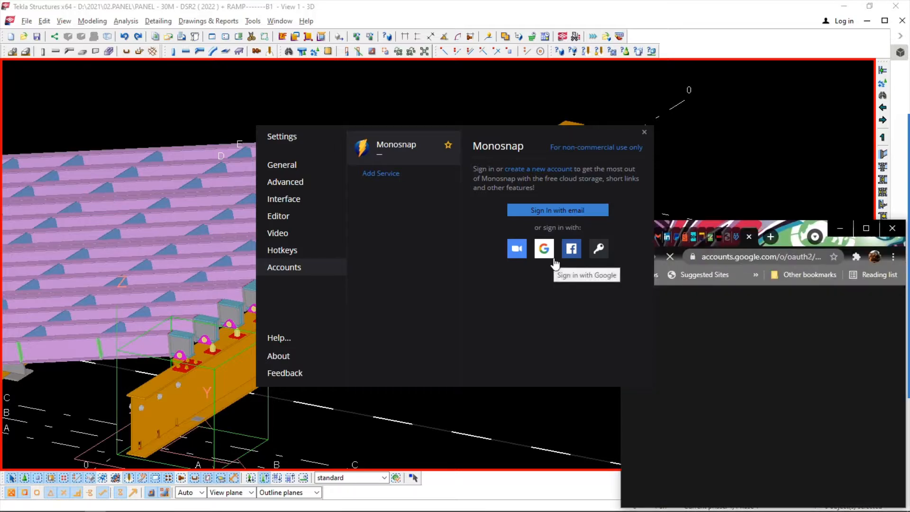
{"action": "left_click", "coordinate": [713, 417]}
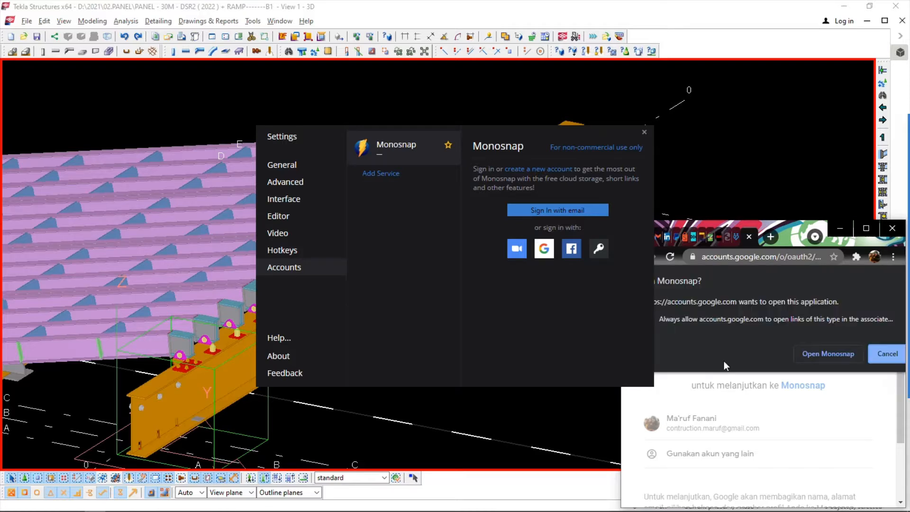
{"action": "left_click", "coordinate": [829, 355]}
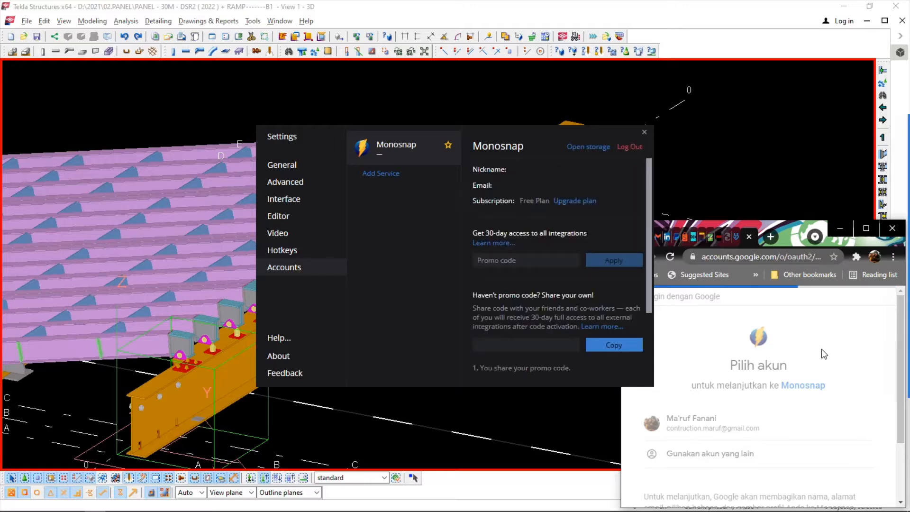
Recheck the assigned video recording hotkeys and close the Monosnap settings
{"action": "left_click", "coordinate": [285, 254]}
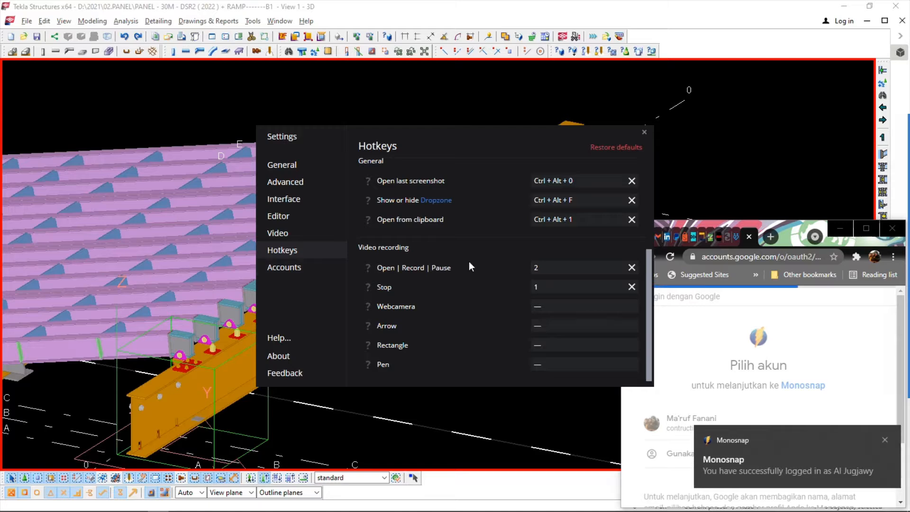
{"action": "left_click", "coordinate": [885, 439]}
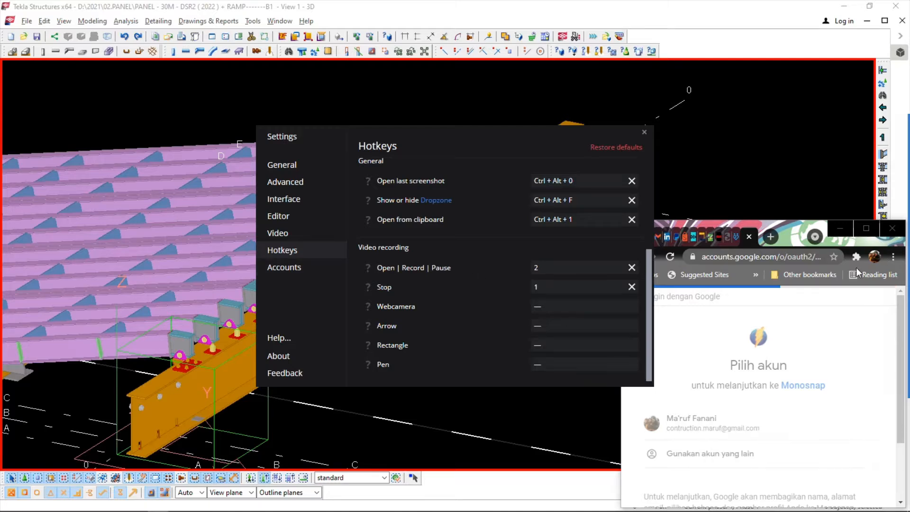
{"action": "left_click", "coordinate": [643, 134]}
{"action": "left_click", "coordinate": [733, 168]}
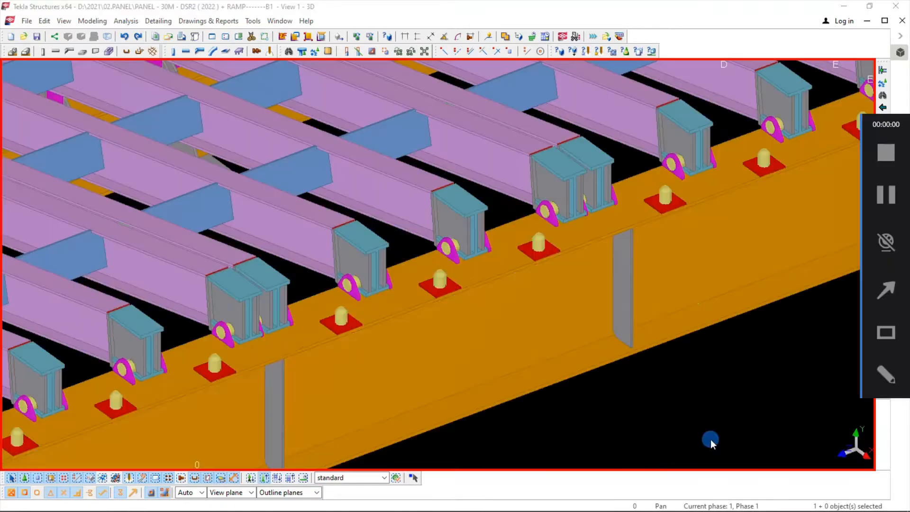
Return to the Tekla Structures model and switch from the 3D view to View 2 - (TOP)
{"action": "middle_click_drag", "start_coordinate": [711, 440], "coordinate": [762, 388]}
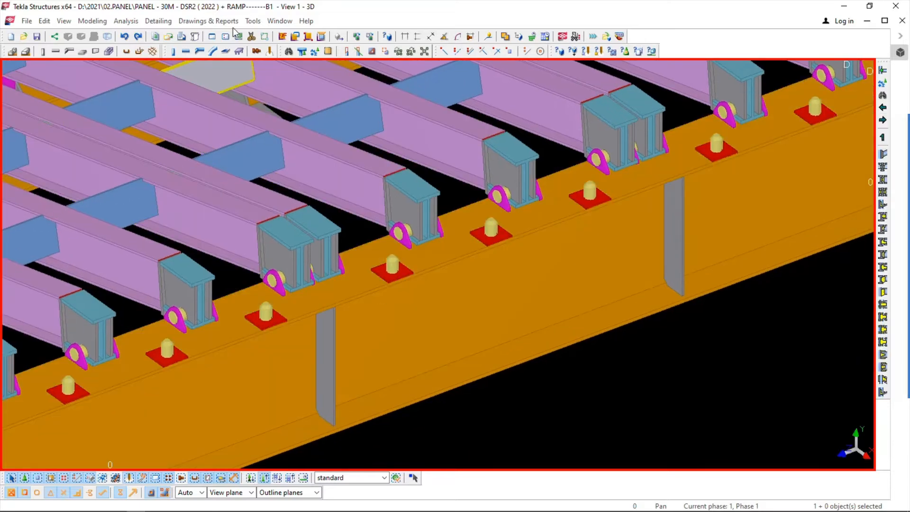
{"action": "left_click", "coordinate": [274, 23]}
{"action": "left_click", "coordinate": [300, 108]}
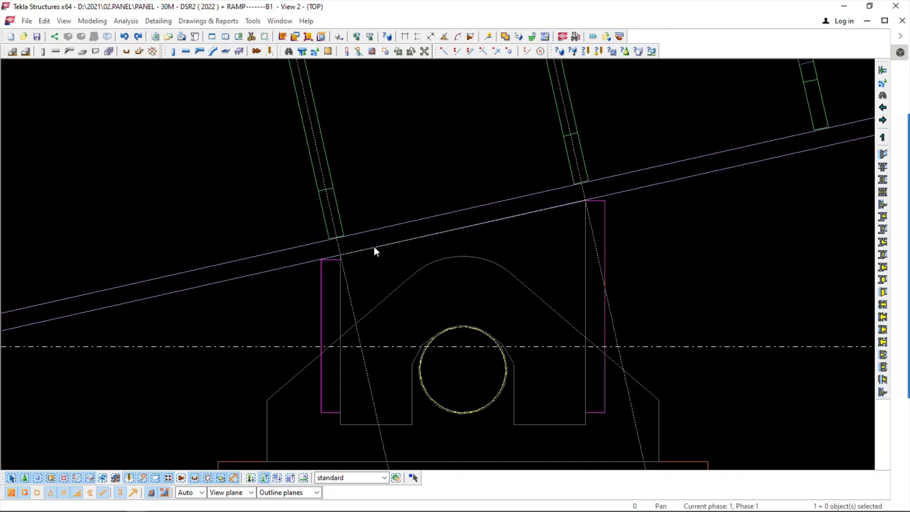
{"action": "scroll", "coordinate": [374, 246], "scroll_direction": "down", "scroll_amount": 5}
{"action": "middle_click_drag", "start_coordinate": [564, 245], "coordinate": [234, 297]}
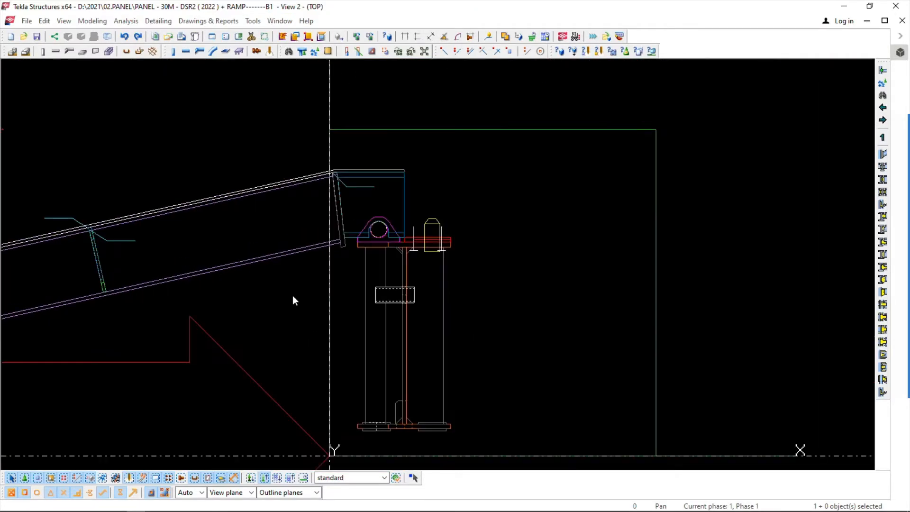
Copy the ramp beam's stiffener plates with their weld to another plane, placing them vertically under the stub beam's deck plate above the hinge pin
{"action": "scroll", "coordinate": [98, 275], "scroll_direction": "up", "scroll_amount": 6}
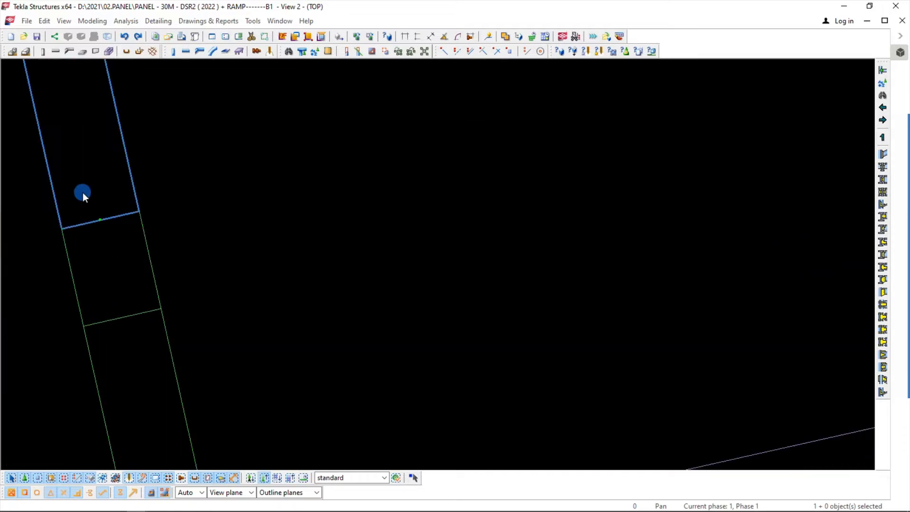
{"action": "scroll", "coordinate": [323, 256], "scroll_direction": "down", "scroll_amount": 5}
{"action": "scroll", "coordinate": [316, 260], "scroll_direction": "up", "scroll_amount": 3}
{"action": "right_click", "coordinate": [275, 208]}
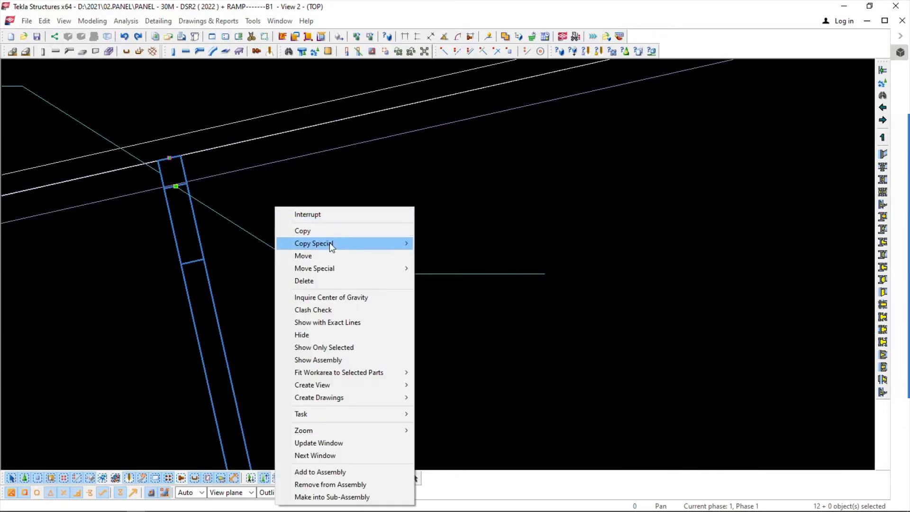
{"action": "mouse_move", "coordinate": [330, 245]}
{"action": "left_click", "coordinate": [453, 278]}
{"action": "left_click", "coordinate": [169, 158]}
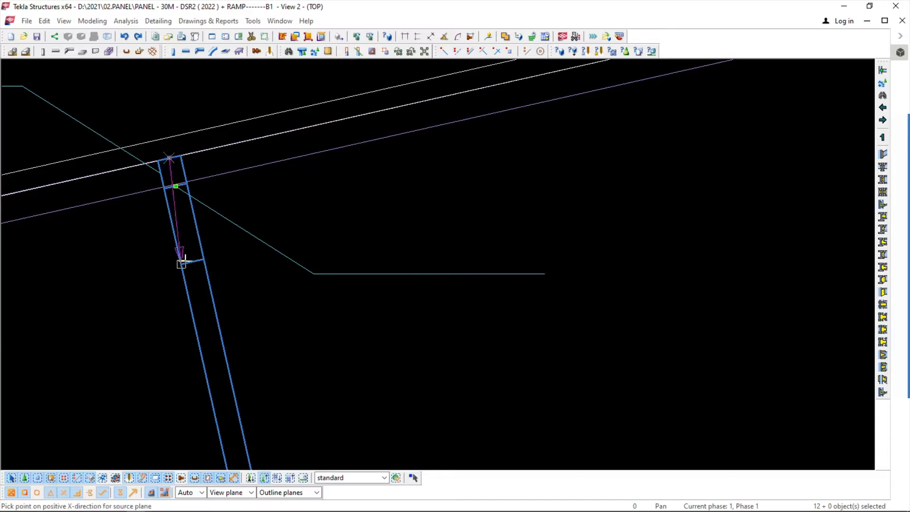
{"action": "left_click", "coordinate": [188, 262]}
{"action": "left_click", "coordinate": [274, 253]}
{"action": "scroll", "coordinate": [183, 185], "scroll_direction": "down", "scroll_amount": 6}
{"action": "scroll", "coordinate": [164, 184], "scroll_direction": "up", "scroll_amount": 5}
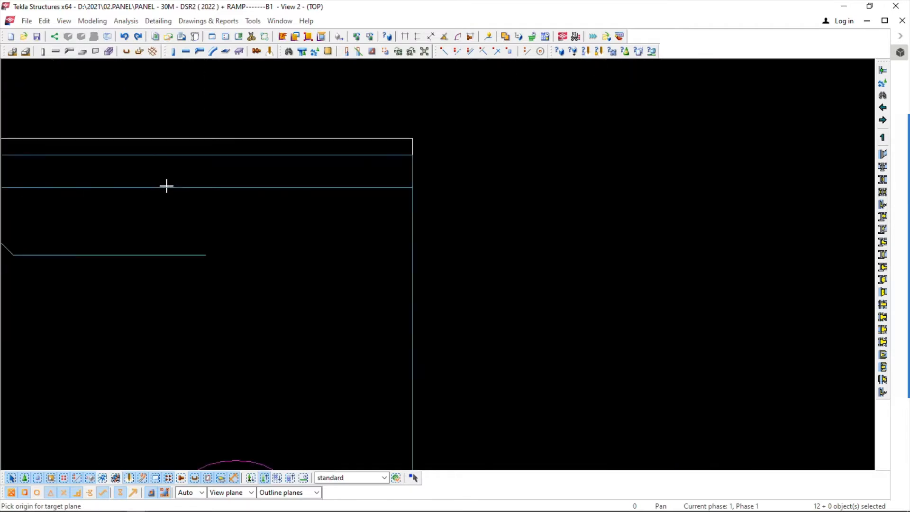
{"action": "left_click", "coordinate": [250, 155]}
{"action": "left_click", "coordinate": [251, 187]}
{"action": "left_click", "coordinate": [309, 233]}
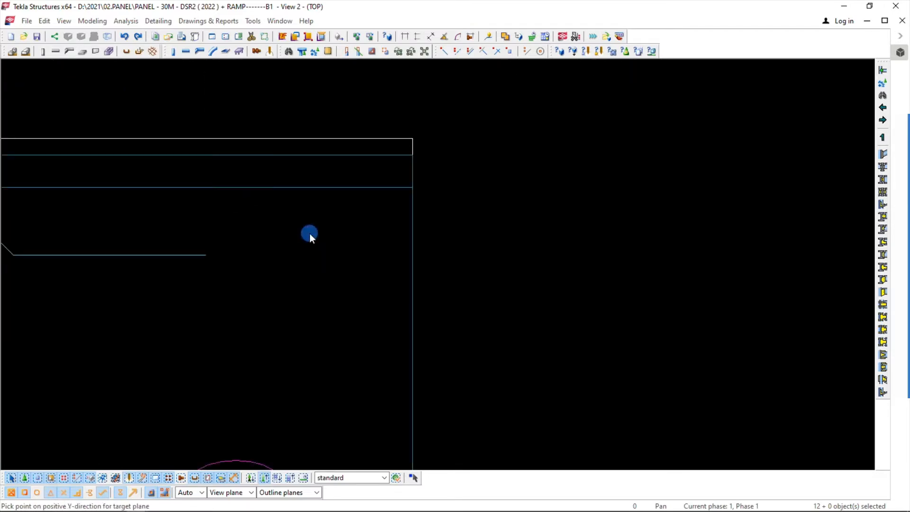
{"action": "key", "text": "Escape"}
Draw a vertical construction line through the hinge pin's centre beside the copied stiffener plates
{"action": "scroll", "coordinate": [300, 230], "scroll_direction": "down", "scroll_amount": 4}
{"action": "middle_click_drag", "start_coordinate": [294, 264], "coordinate": [307, 235]}
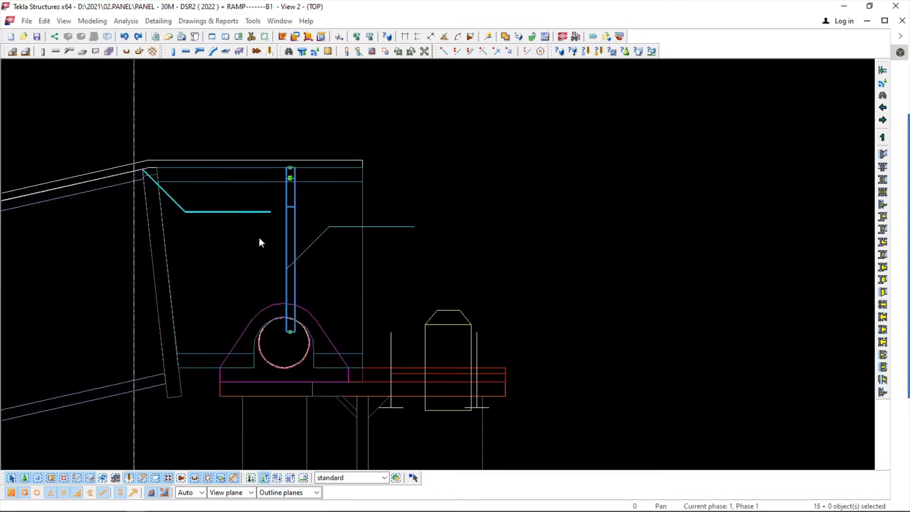
{"action": "left_click", "coordinate": [286, 309]}
{"action": "scroll", "coordinate": [292, 305], "scroll_direction": "up", "scroll_amount": 2}
{"action": "left_click", "coordinate": [289, 287]}
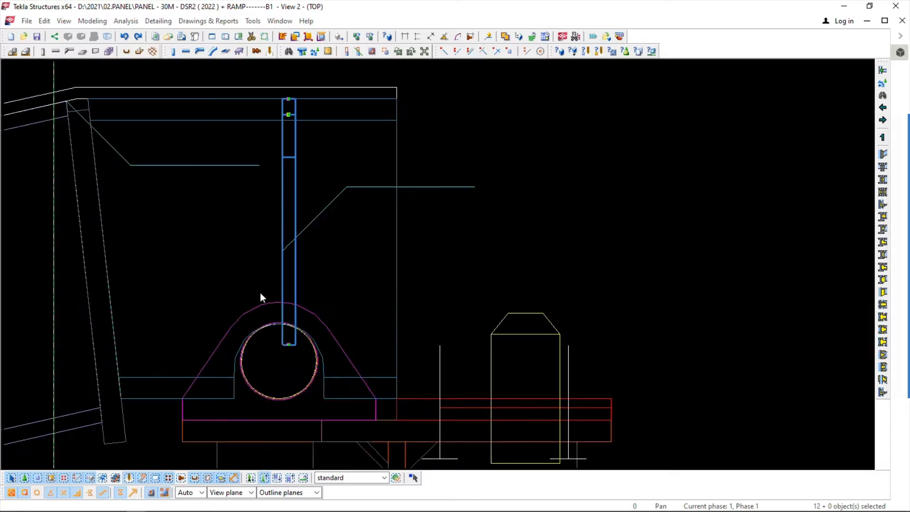
{"action": "left_click", "coordinate": [313, 354]}
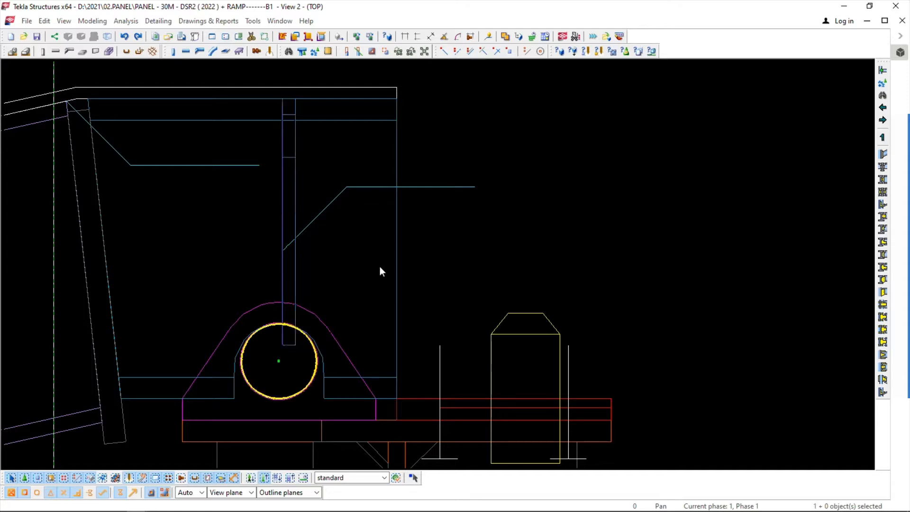
{"action": "left_click", "coordinate": [279, 361]}
{"action": "left_click", "coordinate": [306, 144]}
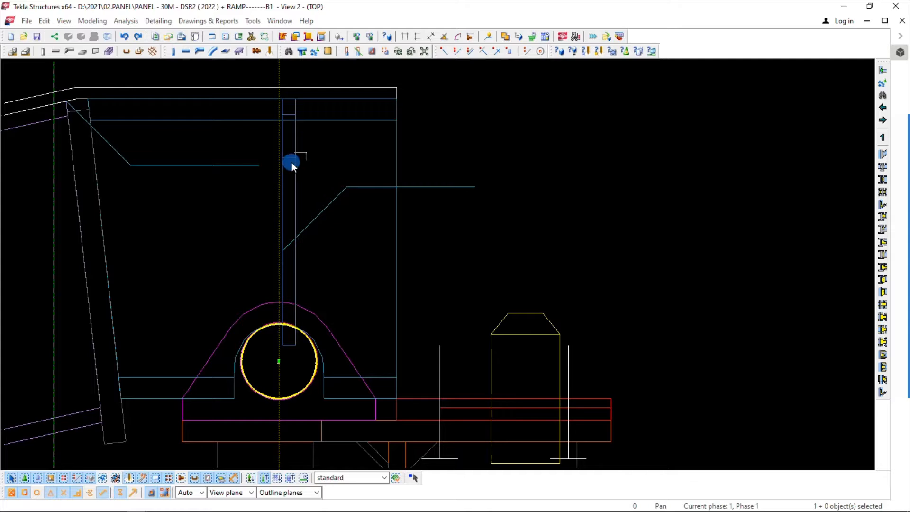
Move the stiffener plates sideways so they are centred on the vertical construction line through the hinge pin
{"action": "left_click", "coordinate": [291, 162]}
{"action": "right_click", "coordinate": [334, 257]}
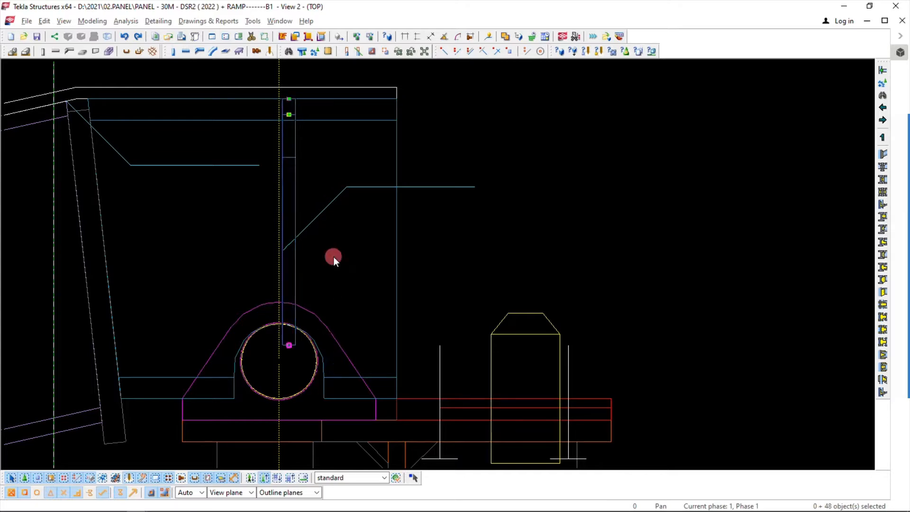
{"action": "left_click", "coordinate": [358, 306]}
{"action": "left_click", "coordinate": [290, 163]}
{"action": "right_click", "coordinate": [315, 154]}
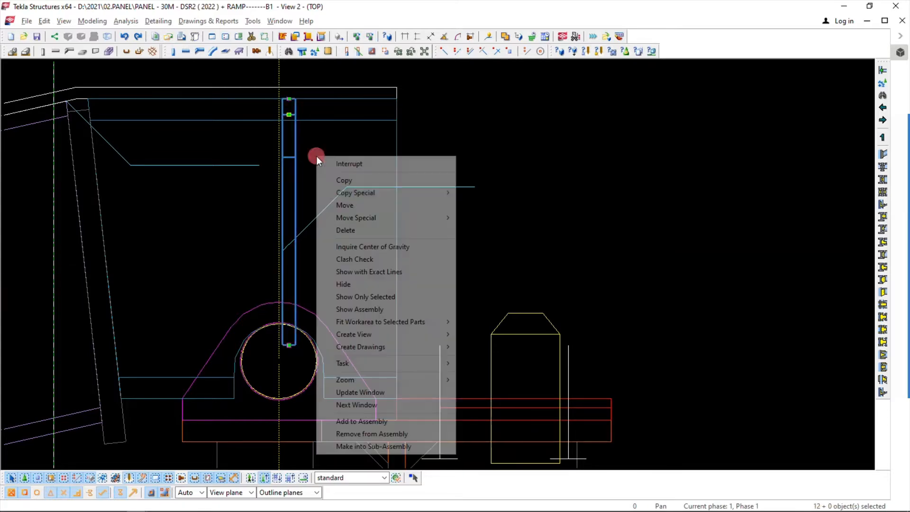
{"action": "left_click", "coordinate": [332, 206]}
{"action": "scroll", "coordinate": [289, 107], "scroll_direction": "up", "scroll_amount": 5}
{"action": "left_click", "coordinate": [287, 145]}
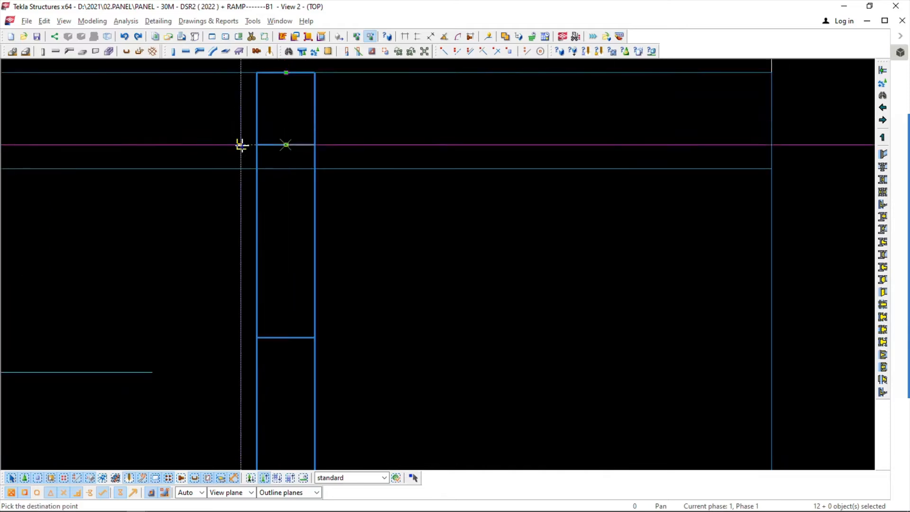
{"action": "left_click", "coordinate": [242, 144]}
Raise the stiffener plates' lower corner points vertically to just above the rounded top of the hinge plate
{"action": "scroll", "coordinate": [264, 169], "scroll_direction": "down", "scroll_amount": 8}
{"action": "scroll", "coordinate": [311, 349], "scroll_direction": "up", "scroll_amount": 6}
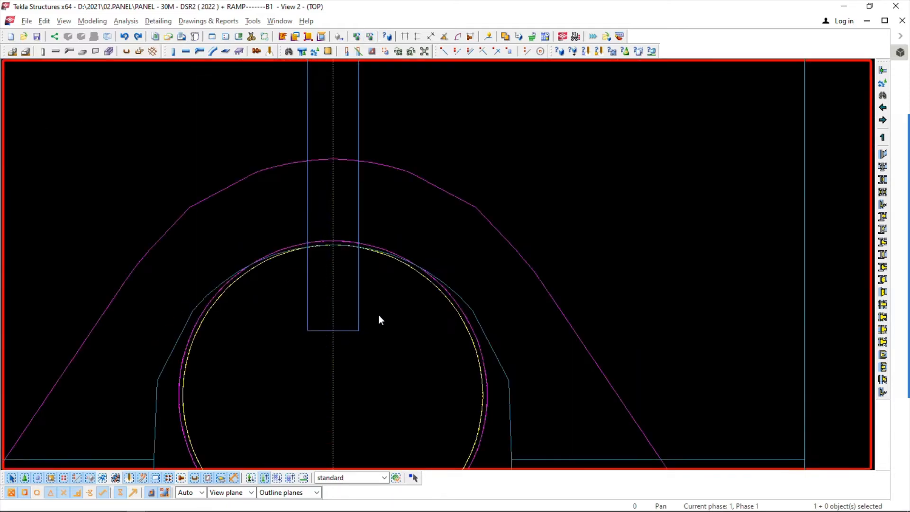
{"action": "right_click", "coordinate": [369, 345]}
{"action": "left_click", "coordinate": [396, 161]}
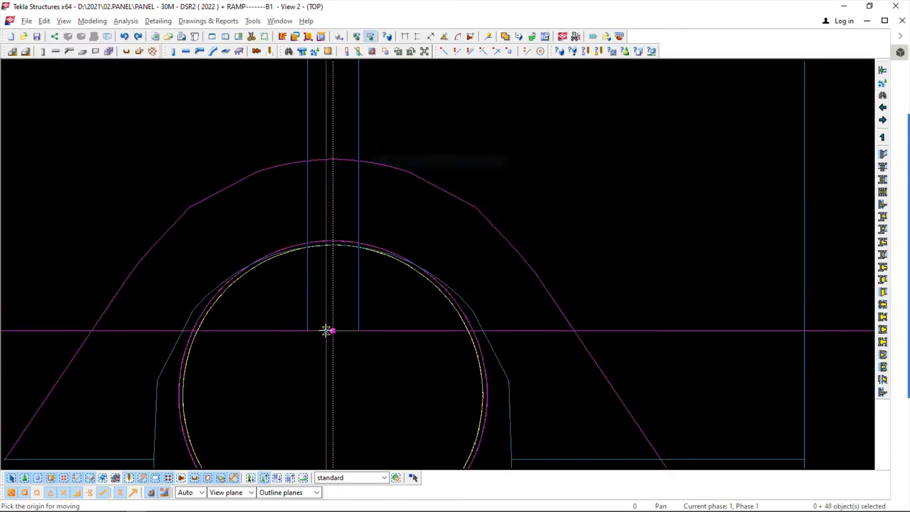
{"action": "left_click", "coordinate": [333, 330]}
{"action": "left_click", "coordinate": [333, 107]}
{"action": "scroll", "coordinate": [300, 204], "scroll_direction": "down", "scroll_amount": 8}
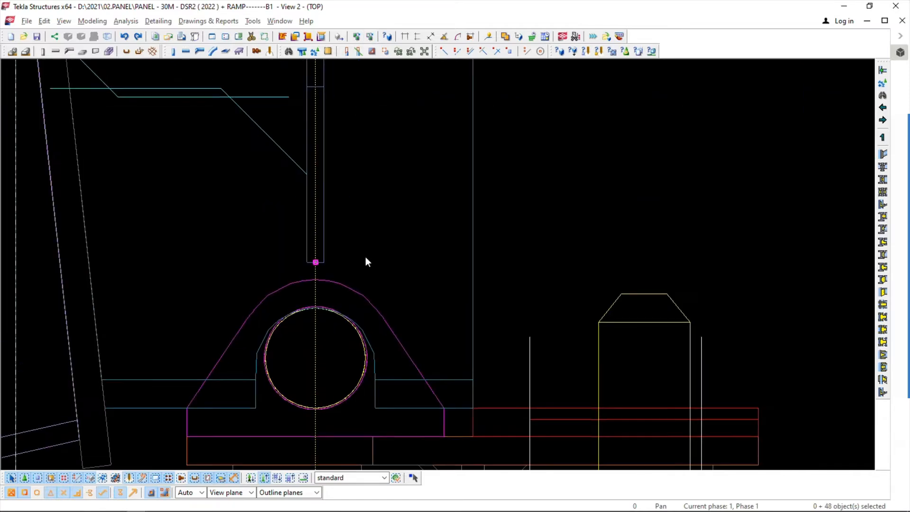
Move the stiffener plates to the free end of the stub beam, with their outer face flush with the beam's end
{"action": "scroll", "coordinate": [330, 220], "scroll_direction": "up", "scroll_amount": 2}
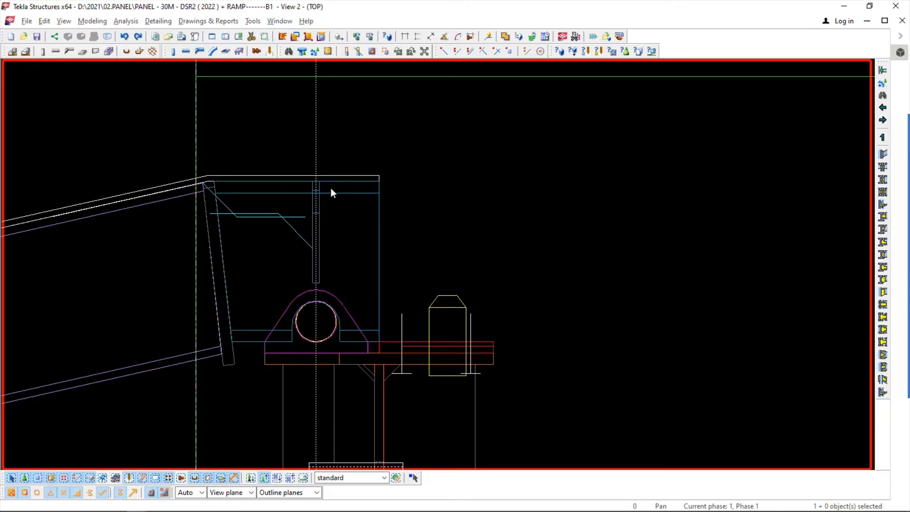
{"action": "scroll", "coordinate": [330, 192], "scroll_direction": "up", "scroll_amount": 5}
{"action": "left_click", "coordinate": [256, 187]}
{"action": "scroll", "coordinate": [344, 256], "scroll_direction": "down", "scroll_amount": 4}
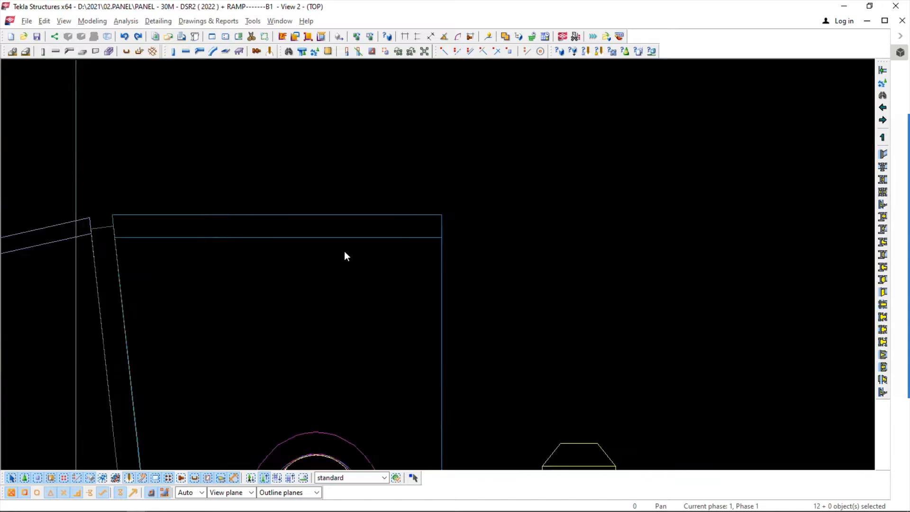
{"action": "scroll", "coordinate": [345, 254], "scroll_direction": "down", "scroll_amount": 2}
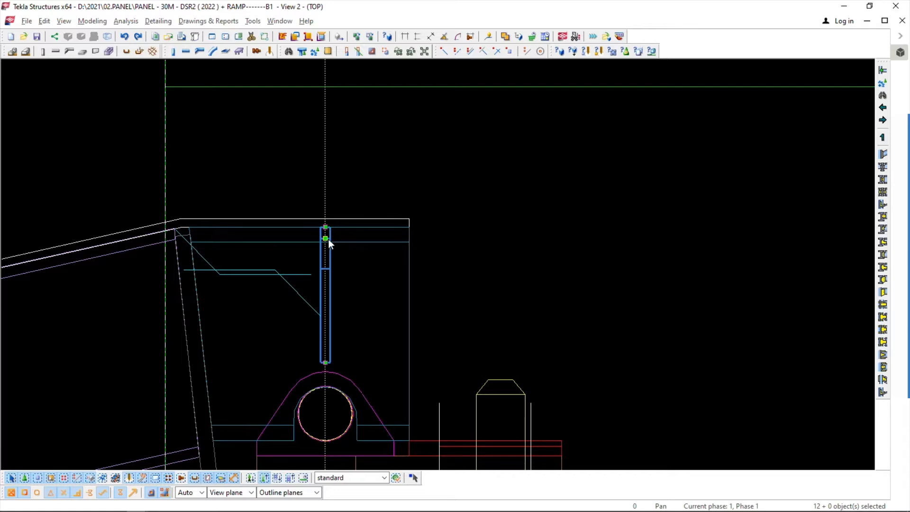
{"action": "right_click", "coordinate": [368, 233]}
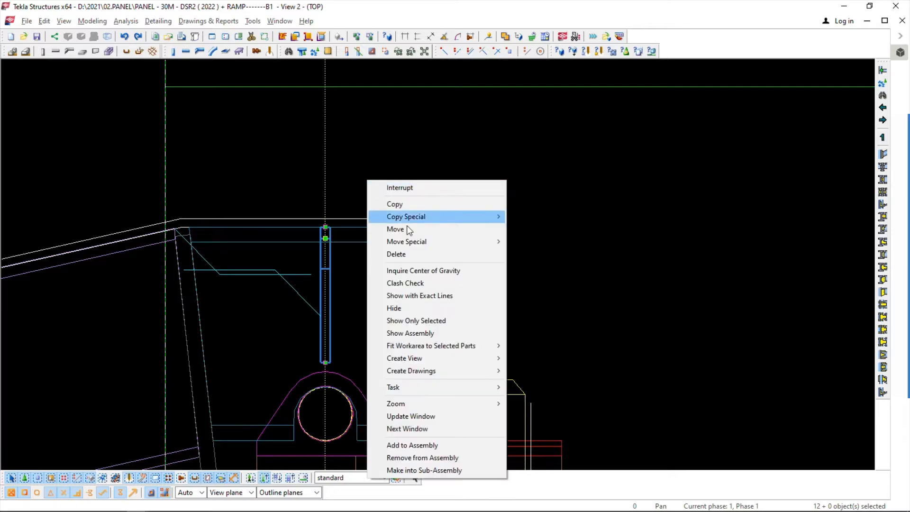
{"action": "left_click", "coordinate": [407, 229]}
{"action": "scroll", "coordinate": [335, 248], "scroll_direction": "up", "scroll_amount": 3}
{"action": "left_click", "coordinate": [322, 258]}
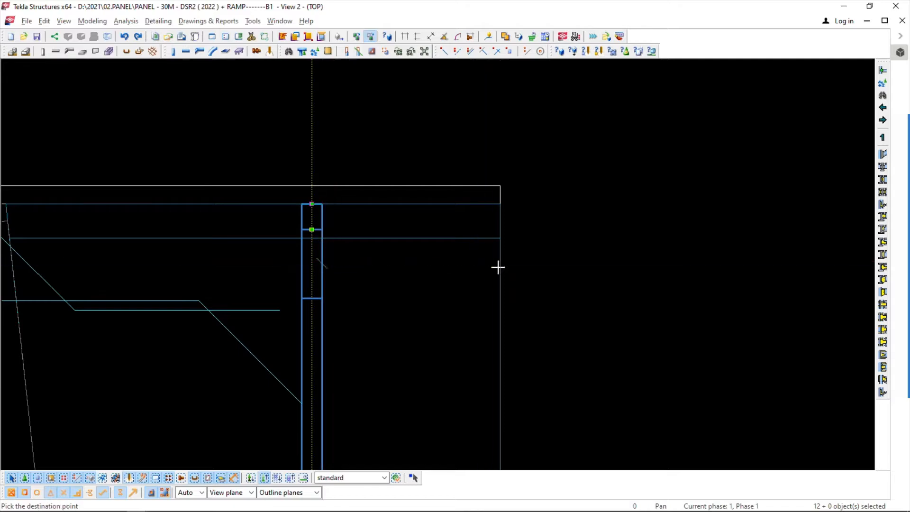
{"action": "left_click", "coordinate": [500, 267]}
Move the stiffener plates 100 mm inward from the stub beam's end face
{"action": "right_click", "coordinate": [401, 257]}
{"action": "left_click", "coordinate": [426, 263]}
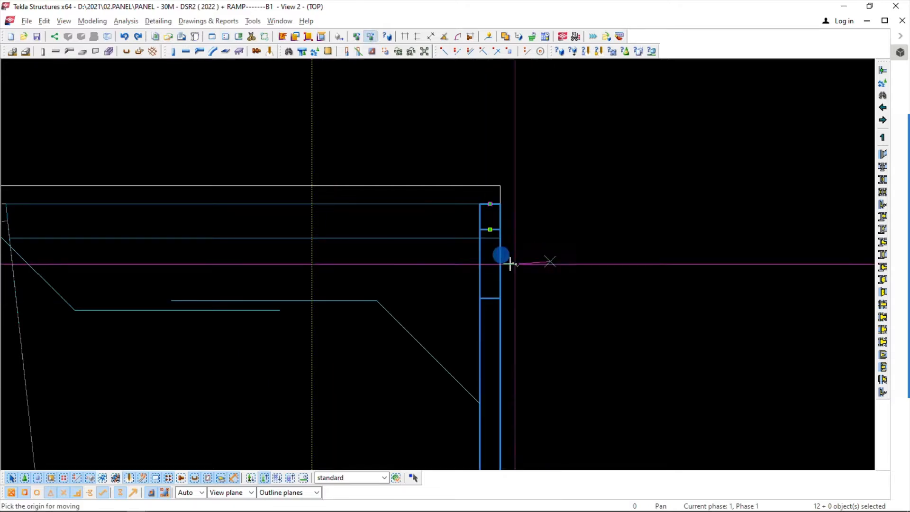
{"action": "left_click", "coordinate": [500, 261]}
{"action": "type", "text": "100"}
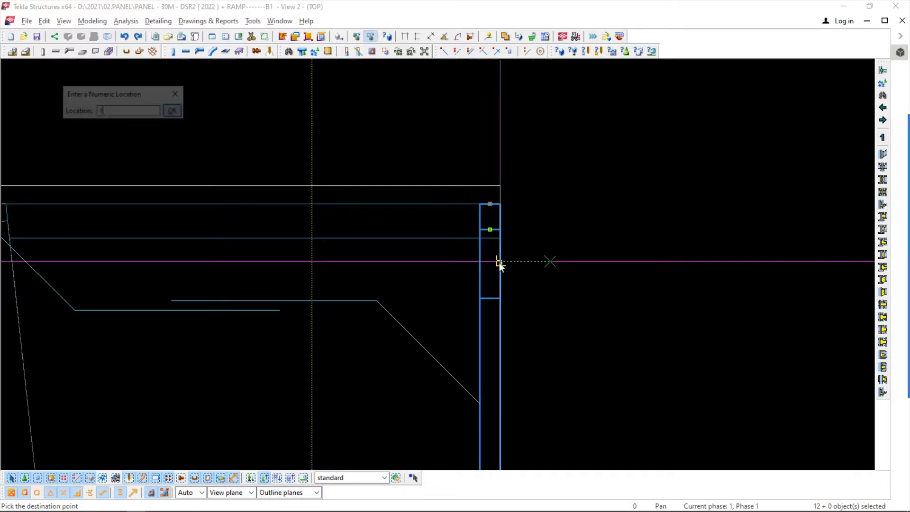
{"action": "key", "text": "Return"}
Load the saved SECTIONKU44 settings into the view properties used for new section views
{"action": "middle_click_drag", "start_coordinate": [335, 122], "coordinate": [246, 91]}
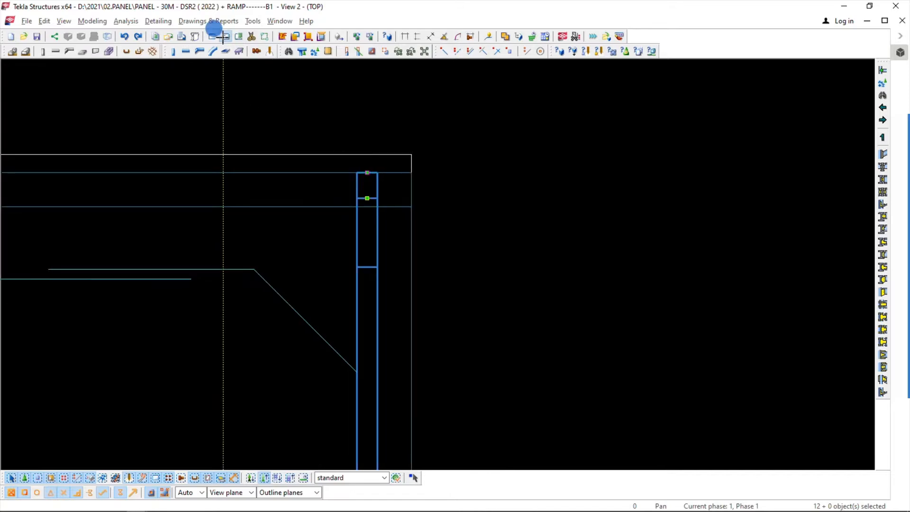
{"action": "key", "text": "ctrl+Tab"}
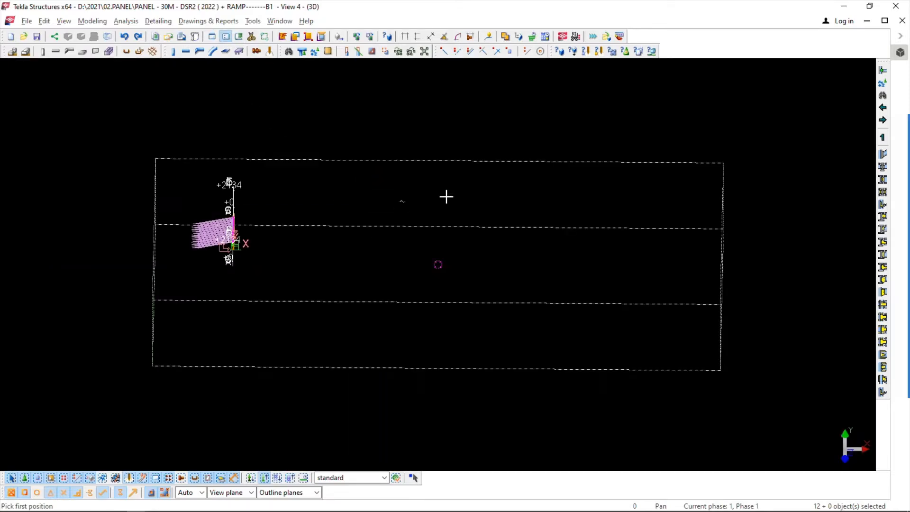
{"action": "key", "text": "ctrl+Tab"}
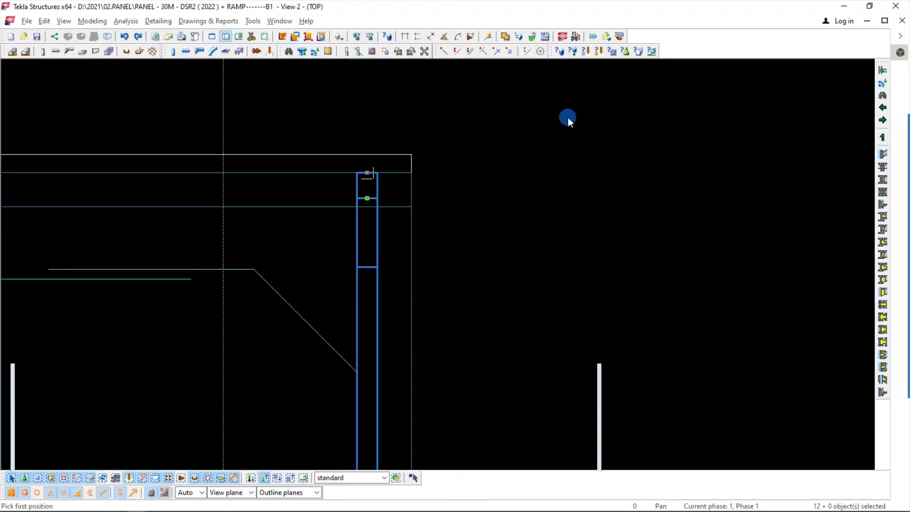
{"action": "left_click", "coordinate": [226, 37]}
{"action": "left_click", "coordinate": [155, 122]}
{"action": "left_click", "coordinate": [70, 141]}
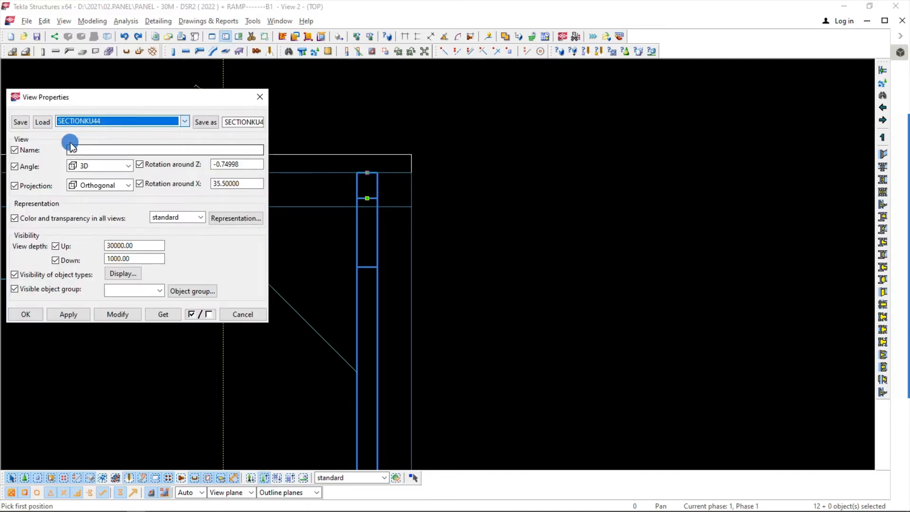
{"action": "left_click", "coordinate": [44, 124]}
{"action": "left_click", "coordinate": [24, 314]}
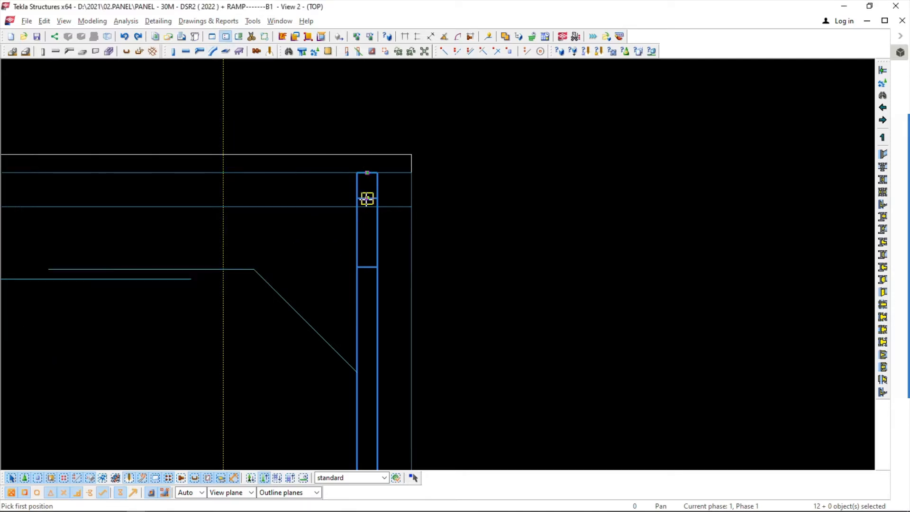
Create a section view from two points on the stiffener plates and examine the plate's corner cut at the stub beam
{"action": "left_click", "coordinate": [367, 198]}
{"action": "left_click", "coordinate": [367, 172]}
{"action": "left_click", "coordinate": [902, 20]}
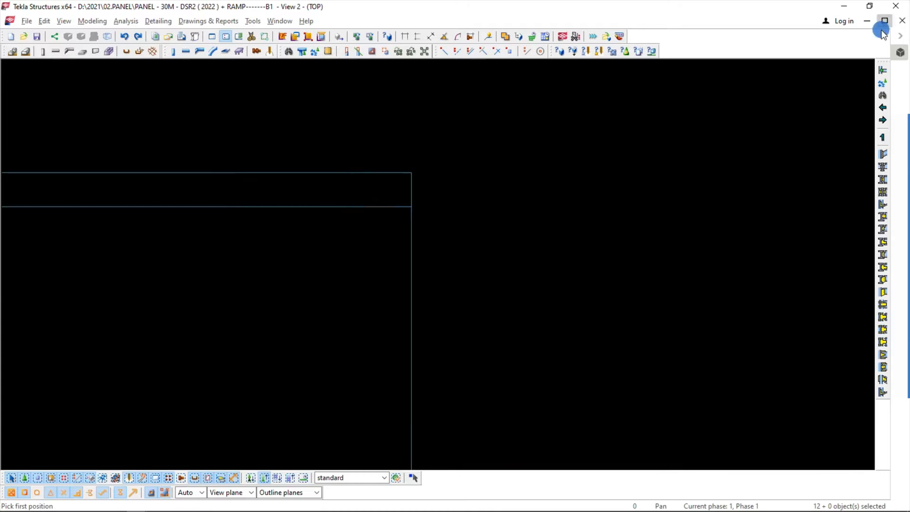
{"action": "left_click", "coordinate": [367, 199]}
{"action": "left_click", "coordinate": [367, 156]}
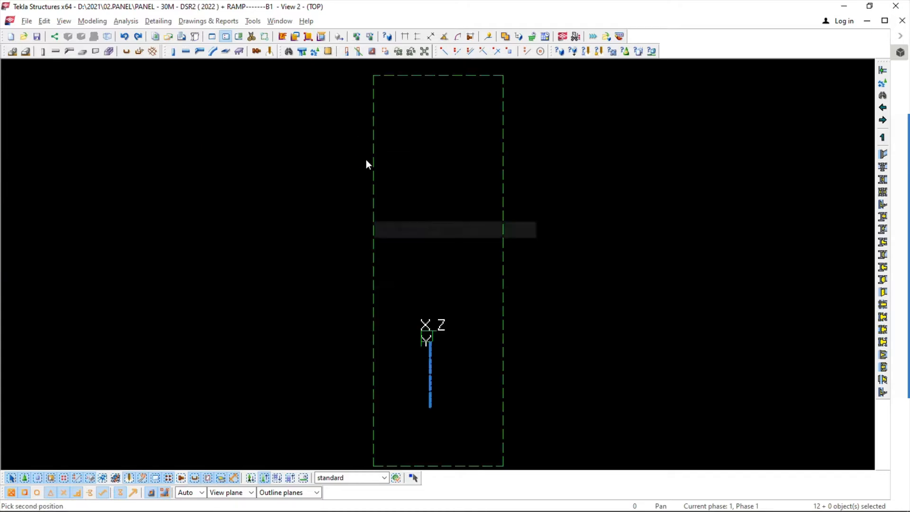
{"action": "scroll", "coordinate": [427, 257], "scroll_direction": "up", "scroll_amount": 10}
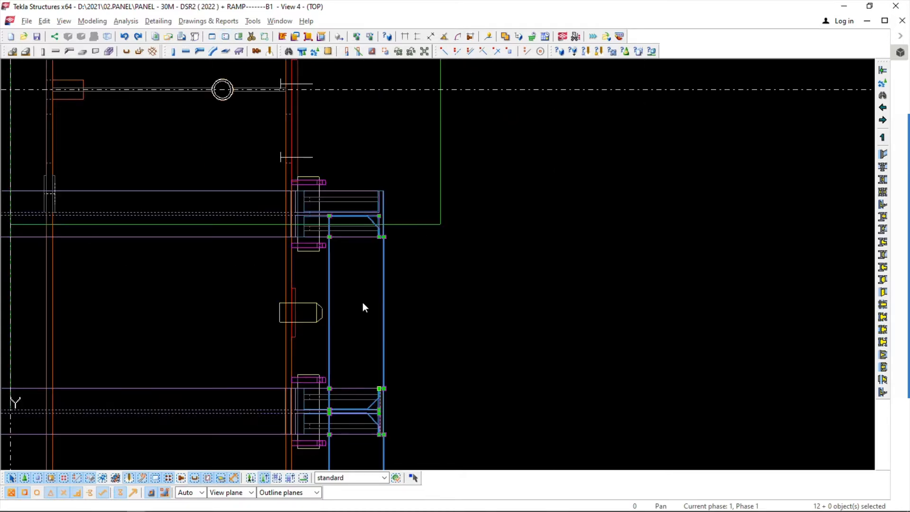
{"action": "scroll", "coordinate": [380, 234], "scroll_direction": "up", "scroll_amount": 4}
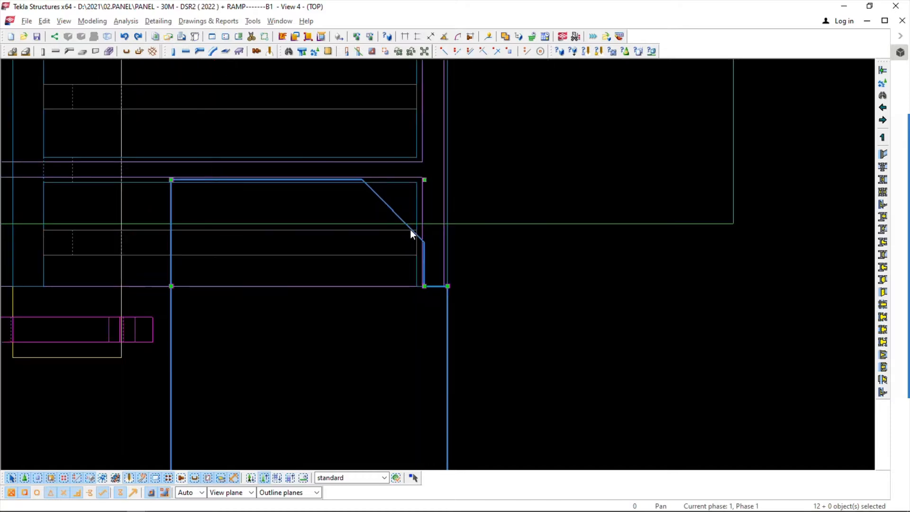
{"action": "scroll", "coordinate": [412, 234], "scroll_direction": "up", "scroll_amount": 3}
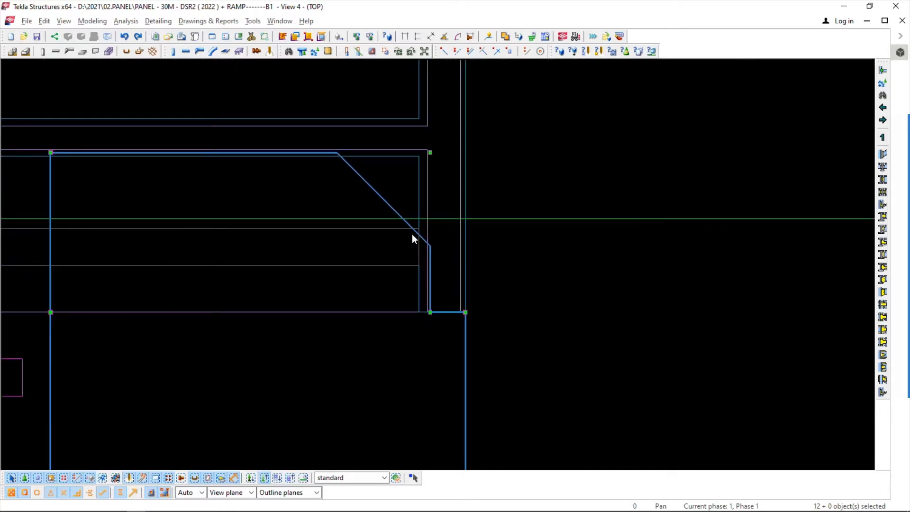
Check the other section view, View 3 - (TOP), and close it to return to View 2 - (TOP)
{"action": "left_click", "coordinate": [287, 22]}
{"action": "left_click", "coordinate": [303, 118]}
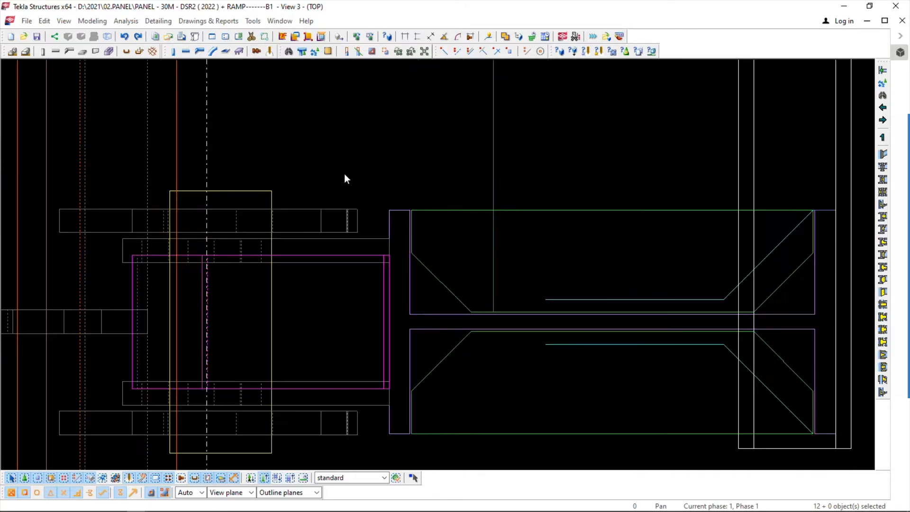
{"action": "left_click", "coordinate": [902, 20]}
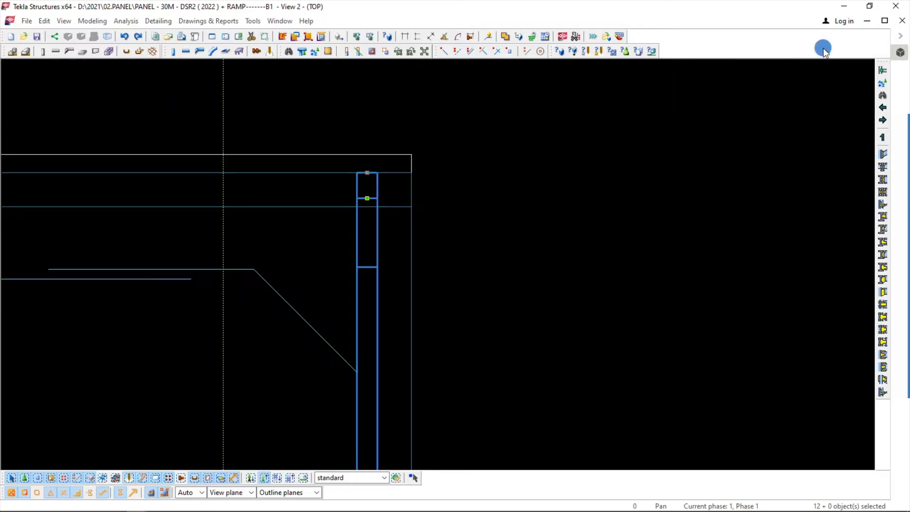
Move the stiffener plates' upper notch points down to the underside of the stub beam's top flange
{"action": "right_click", "coordinate": [434, 184]}
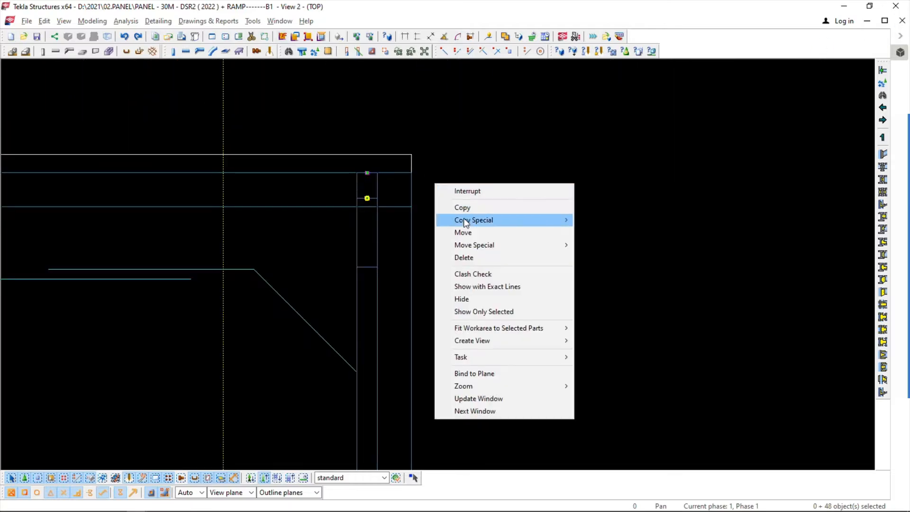
{"action": "left_click", "coordinate": [464, 232]}
{"action": "left_click", "coordinate": [368, 198]}
{"action": "left_click", "coordinate": [367, 206]}
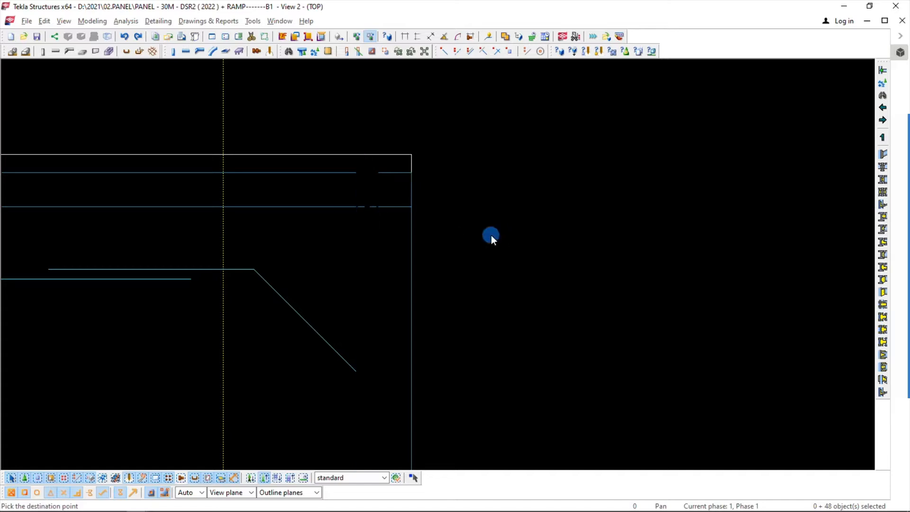
{"action": "left_click", "coordinate": [491, 236]}
{"action": "scroll", "coordinate": [363, 201], "scroll_direction": "down", "scroll_amount": 2}
Switch to View 1 - 3D and examine how the stiffener plates fit between the stub beams above the hinges
{"action": "left_click", "coordinate": [279, 22]}
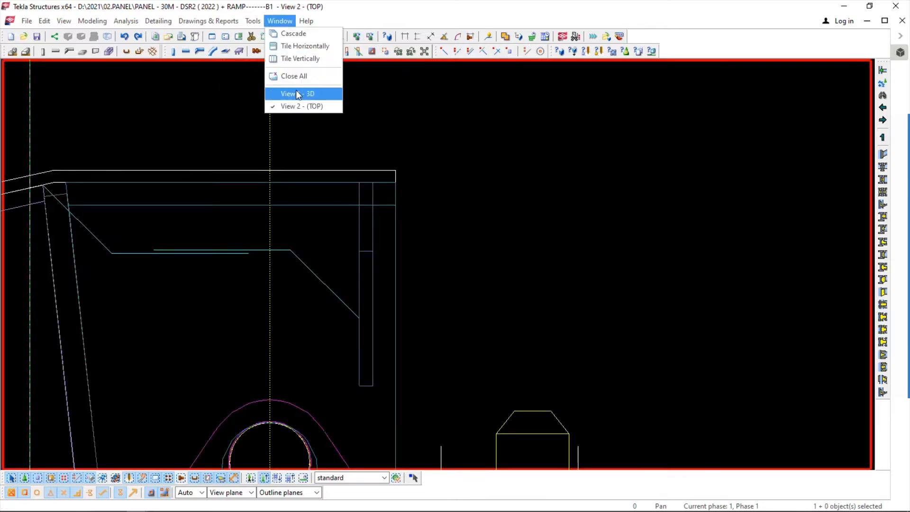
{"action": "left_click", "coordinate": [295, 90]}
{"action": "scroll", "coordinate": [393, 259], "scroll_direction": "up", "scroll_amount": 6}
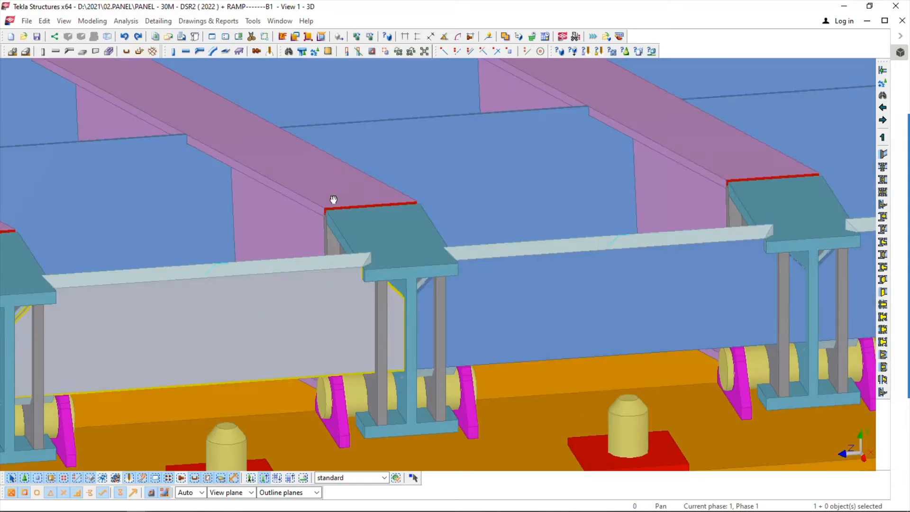
{"action": "middle_click_drag", "start_coordinate": [333, 199], "coordinate": [318, 179], "text": "ctrl"}
{"action": "scroll", "coordinate": [327, 244], "scroll_direction": "up", "scroll_amount": 2}
{"action": "middle_click_drag", "start_coordinate": [328, 244], "coordinate": [301, 224]}
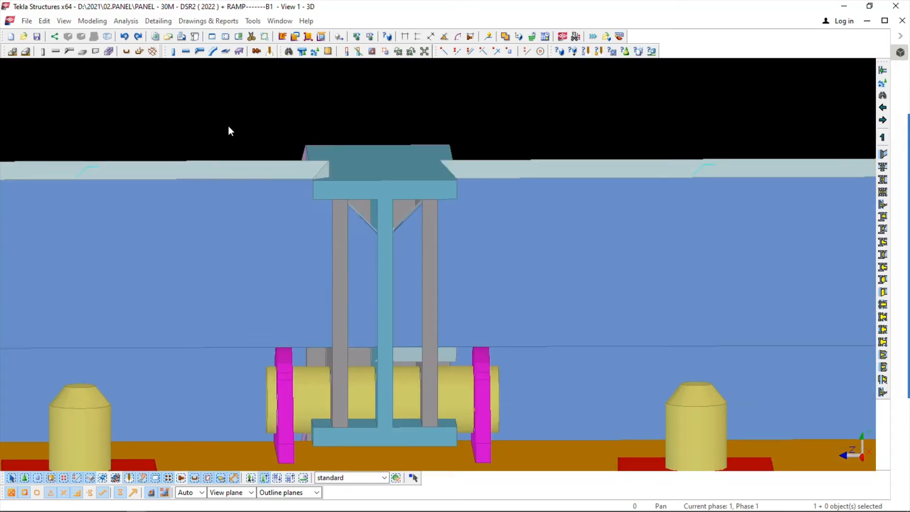
{"action": "right_click", "coordinate": [229, 126]}
{"action": "left_click", "coordinate": [261, 189]}
{"action": "scroll", "coordinate": [284, 244], "scroll_direction": "down", "scroll_amount": 4}
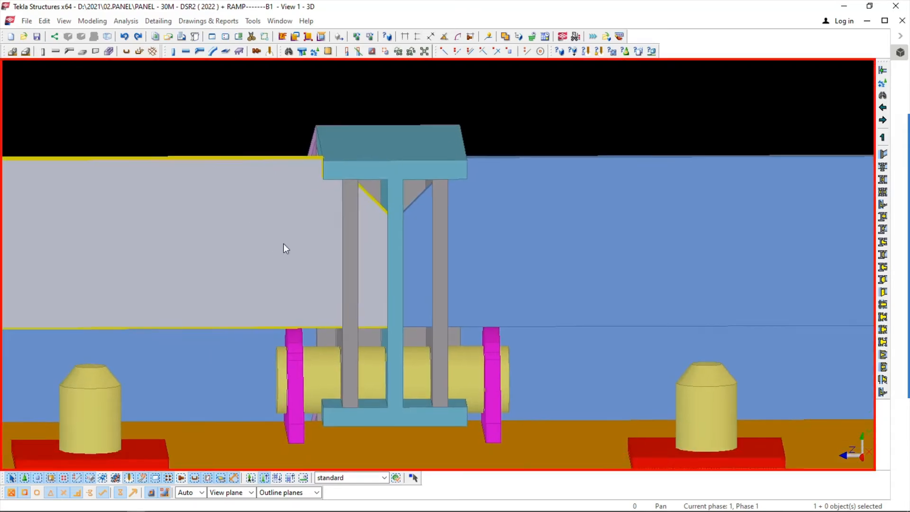
{"action": "middle_click_drag", "start_coordinate": [331, 242], "coordinate": [309, 252]}
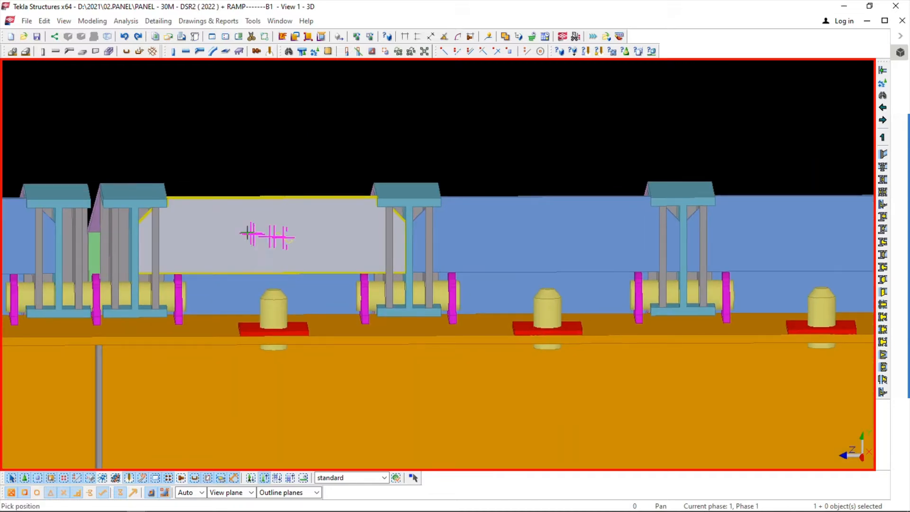
{"action": "middle_click_drag", "start_coordinate": [247, 234], "coordinate": [285, 142], "text": "ctrl"}
In View 2 - (TOP), move the stiffener plates' lower edge points 50 mm upward, away from the hinge
{"action": "left_click", "coordinate": [280, 21]}
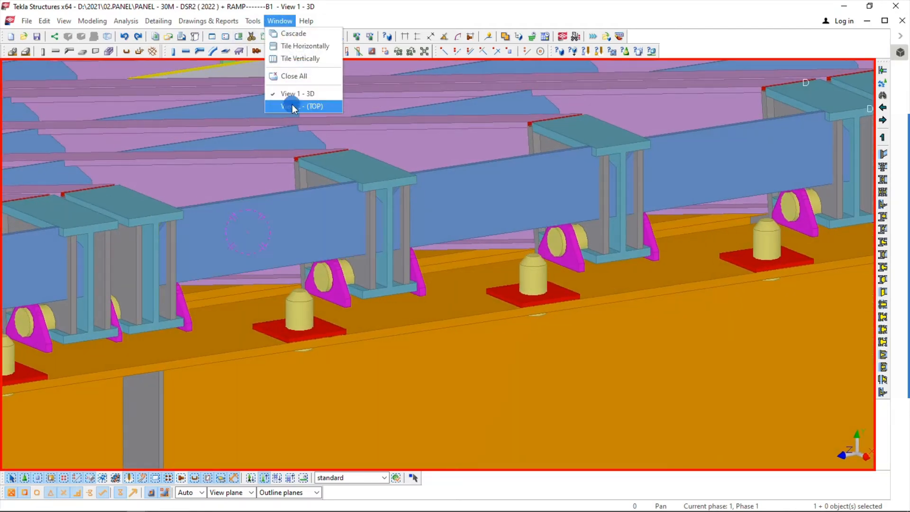
{"action": "left_click", "coordinate": [292, 105]}
{"action": "scroll", "coordinate": [349, 227], "scroll_direction": "up", "scroll_amount": 5}
{"action": "left_click", "coordinate": [349, 232]}
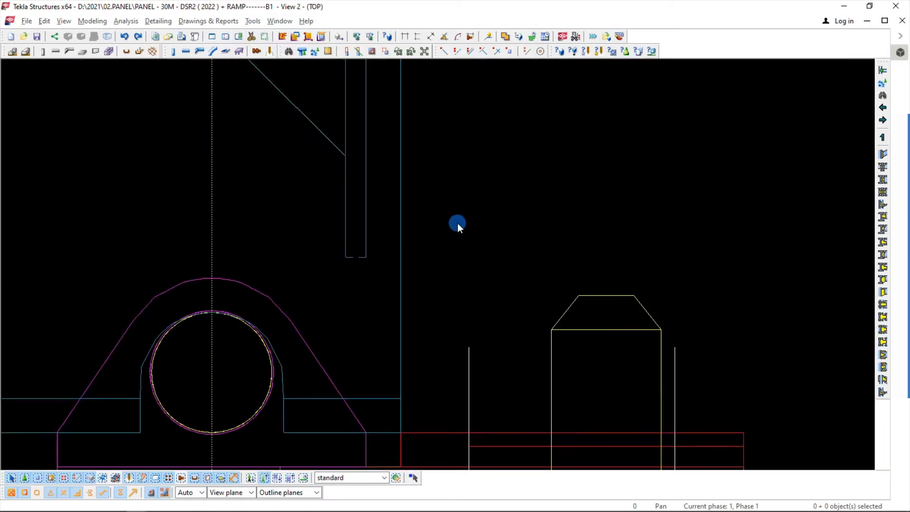
{"action": "right_click", "coordinate": [457, 223]}
{"action": "left_click", "coordinate": [486, 269]}
{"action": "left_click", "coordinate": [212, 247]}
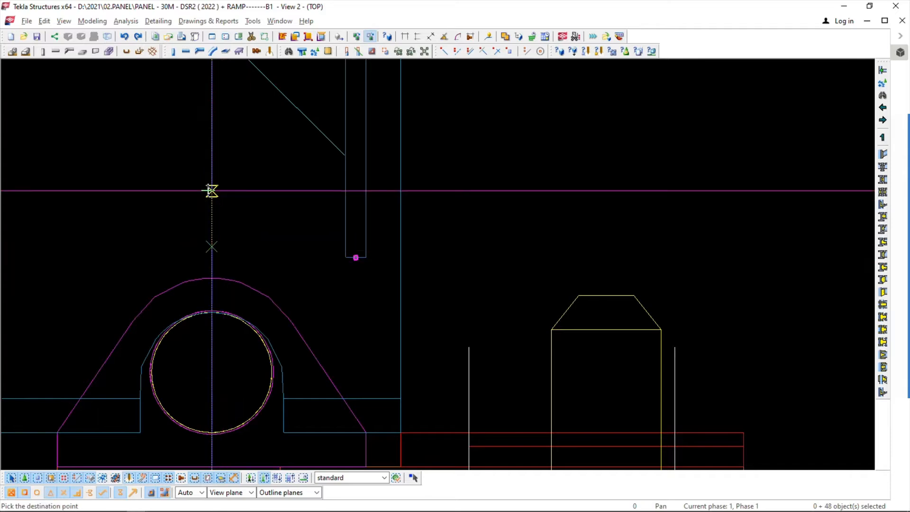
{"action": "type", "text": "50"}
{"action": "key", "text": "Return"}
Examine the shortened stiffener plates in View 2 - (TOP) and in View 1 - 3D above the hinges
{"action": "scroll", "coordinate": [256, 243], "scroll_direction": "down", "scroll_amount": 2}
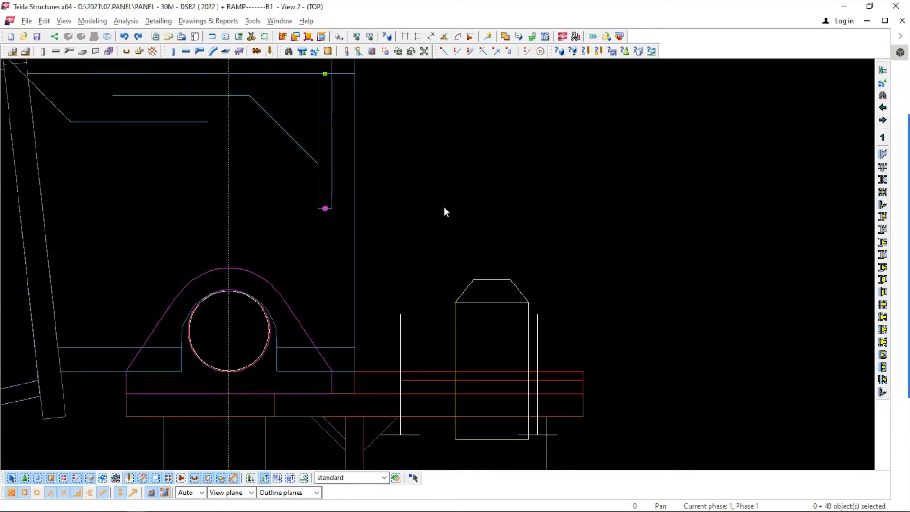
{"action": "middle_click_drag", "start_coordinate": [392, 209], "coordinate": [410, 241]}
{"action": "scroll", "coordinate": [364, 277], "scroll_direction": "down", "scroll_amount": 2}
{"action": "middle_click_drag", "start_coordinate": [364, 278], "coordinate": [449, 252]}
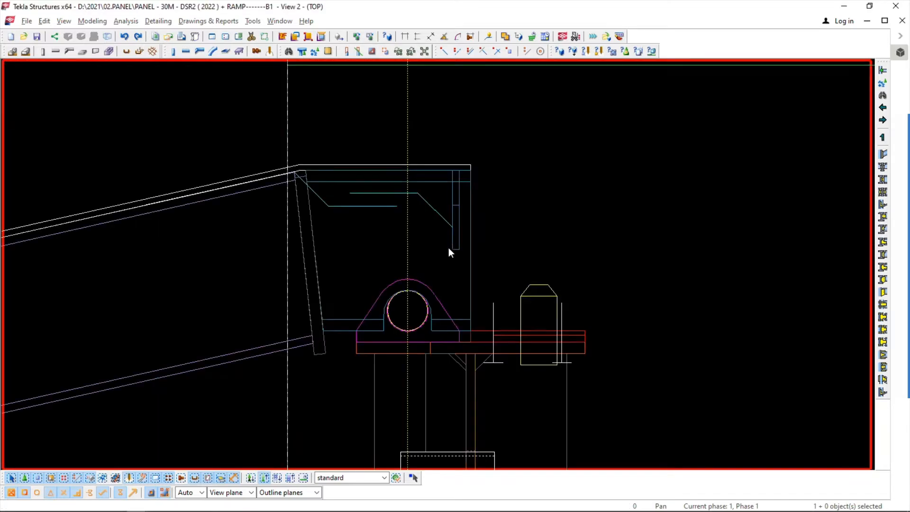
{"action": "left_click", "coordinate": [279, 22]}
{"action": "left_click", "coordinate": [303, 93]}
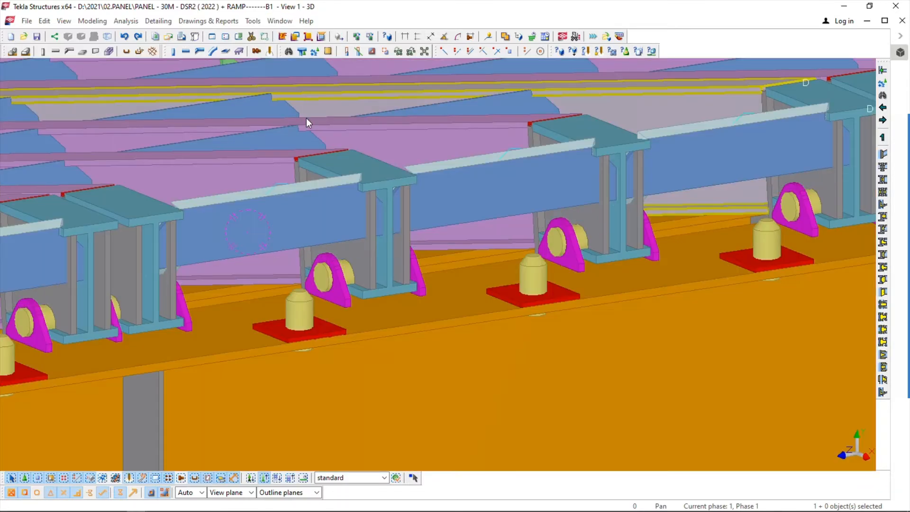
{"action": "left_click", "coordinate": [279, 21]}
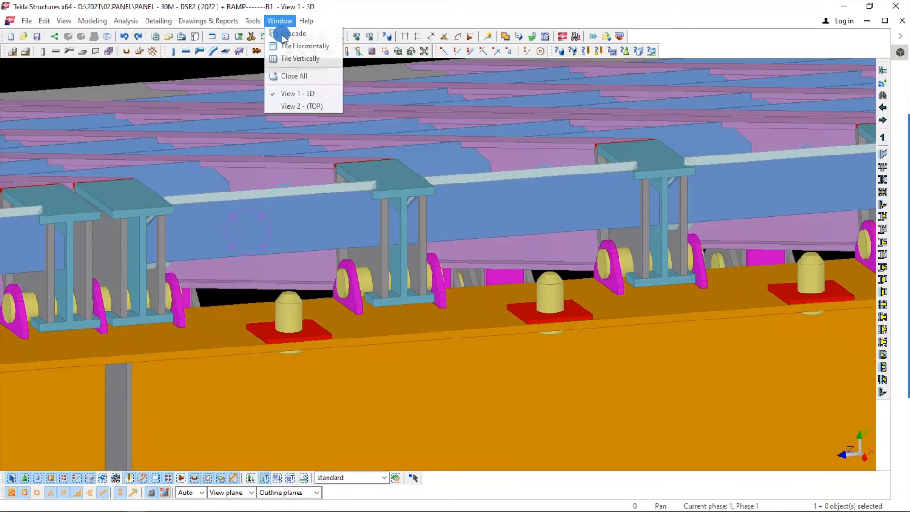
{"action": "left_click", "coordinate": [297, 106]}
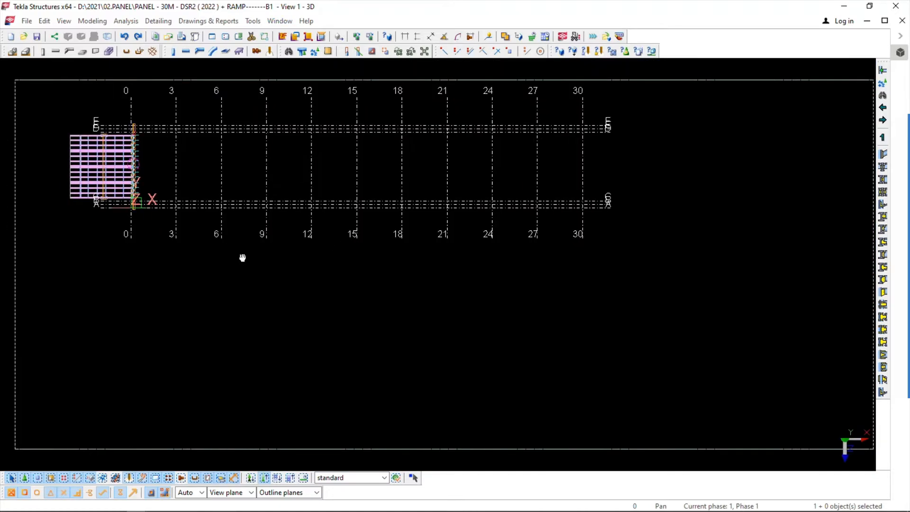
Create a section view from two points beside the hinge in plan, looking at the stub beam ends
{"action": "scroll", "coordinate": [244, 258], "scroll_direction": "up", "scroll_amount": 10}
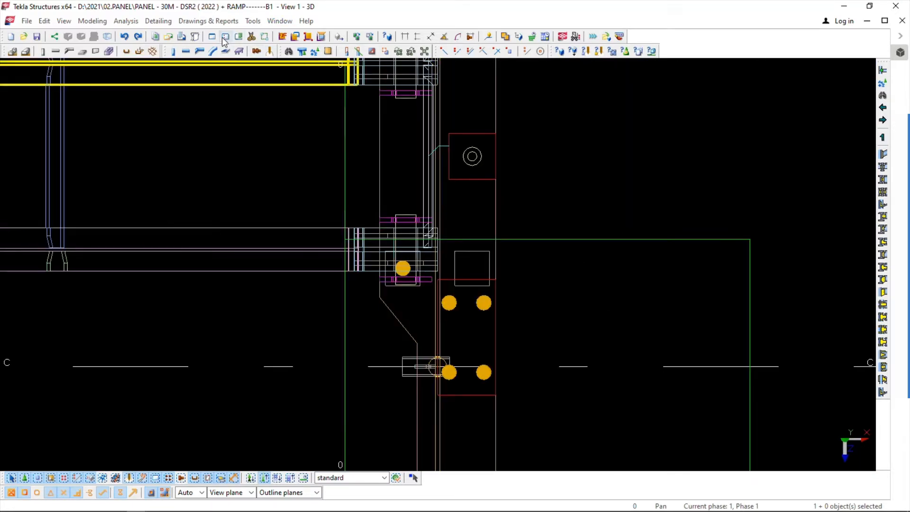
{"action": "scroll", "coordinate": [463, 238], "scroll_direction": "up", "scroll_amount": 5}
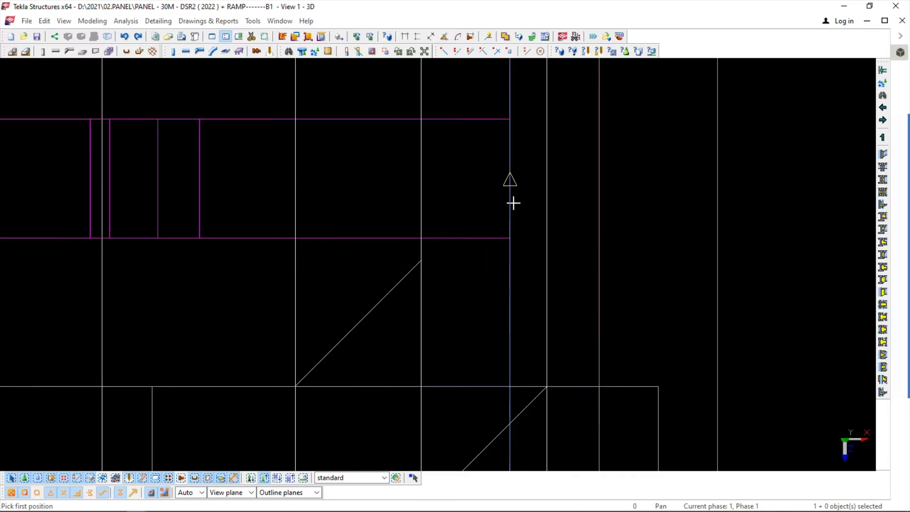
{"action": "left_click", "coordinate": [513, 203]}
{"action": "left_click", "coordinate": [510, 152]}
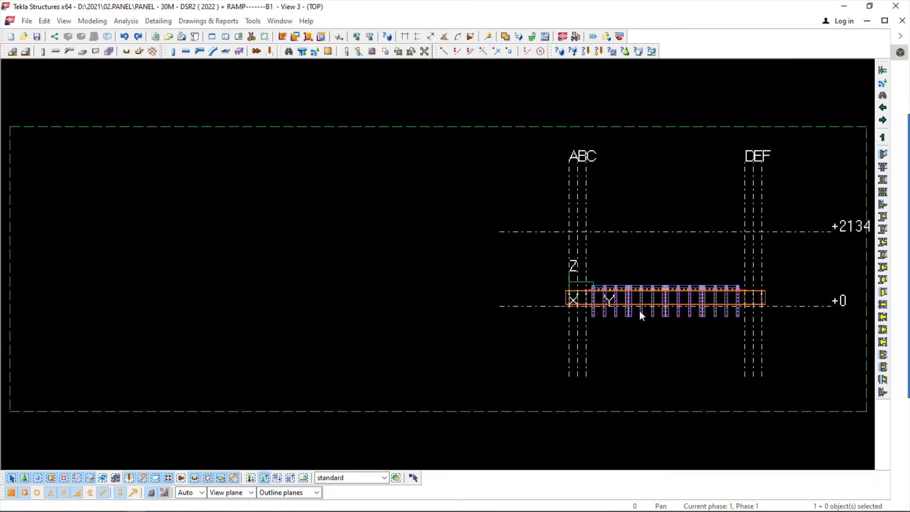
{"action": "scroll", "coordinate": [375, 140], "scroll_direction": "up", "scroll_amount": 6}
{"action": "middle_click_drag", "start_coordinate": [216, 137], "coordinate": [271, 139]}
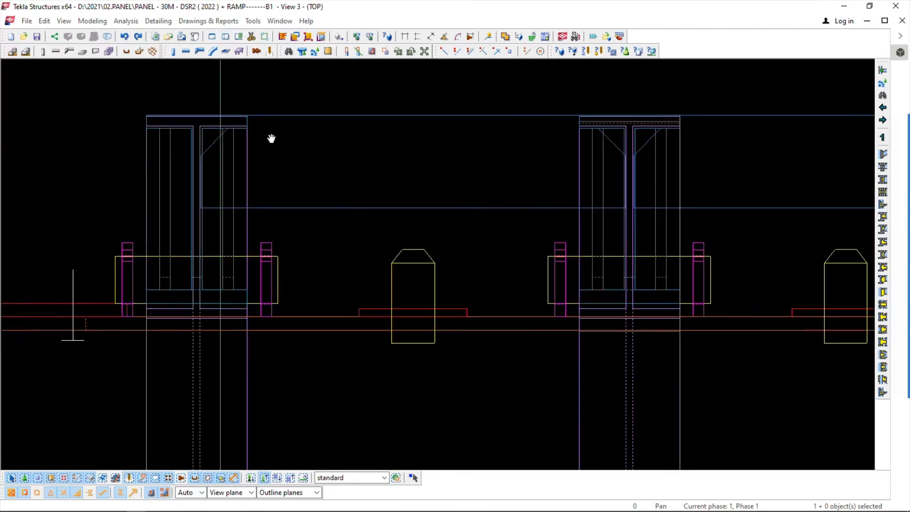
Move the first stiffener plate's end points from the stub beam web to the outer face of the beam's vertical stiffener
{"action": "left_click", "coordinate": [283, 207]}
{"action": "scroll", "coordinate": [216, 139], "scroll_direction": "up", "scroll_amount": 4}
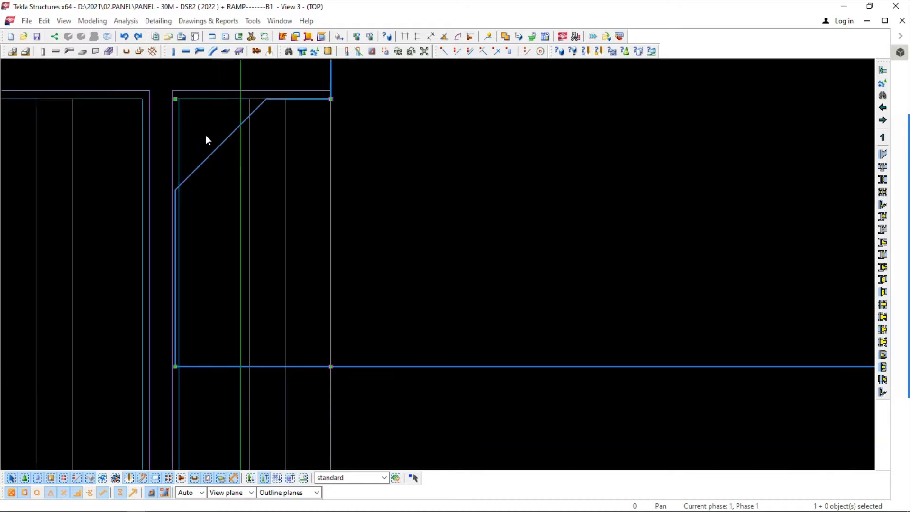
{"action": "right_click", "coordinate": [454, 130]}
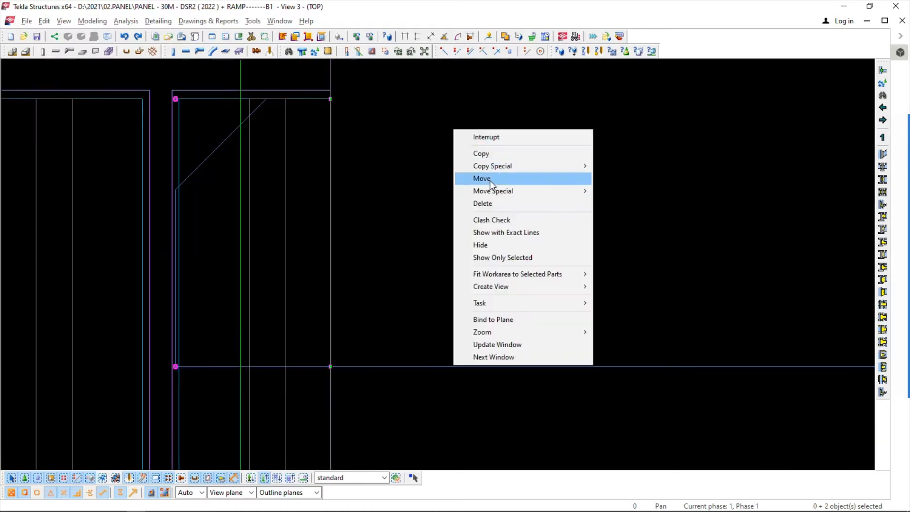
{"action": "left_click", "coordinate": [479, 177]}
{"action": "left_click", "coordinate": [176, 98]}
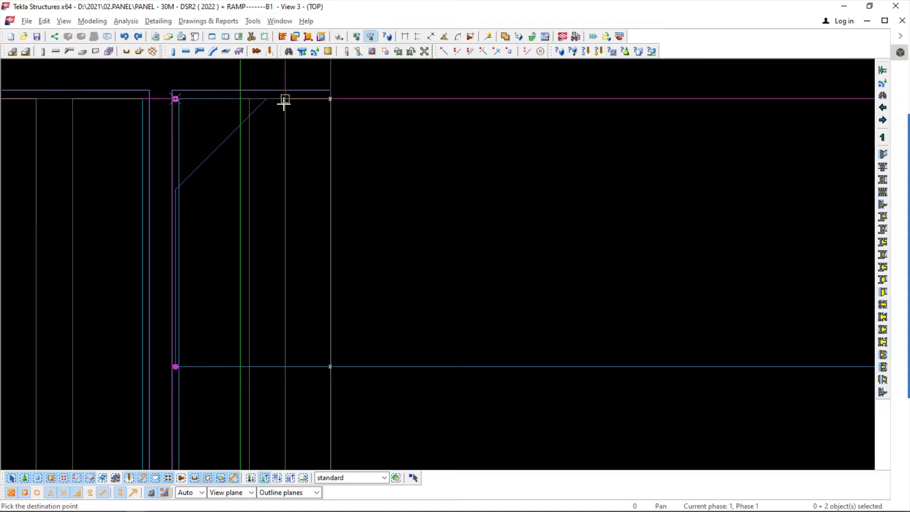
{"action": "left_click", "coordinate": [284, 100]}
{"action": "left_click", "coordinate": [333, 159]}
Measure the horizontal distance from the stub beam's flange edge to the stiffener plate's moved end point
{"action": "scroll", "coordinate": [332, 160], "scroll_direction": "down", "scroll_amount": 2}
{"action": "left_click", "coordinate": [343, 137]}
{"action": "scroll", "coordinate": [348, 128], "scroll_direction": "up", "scroll_amount": 2}
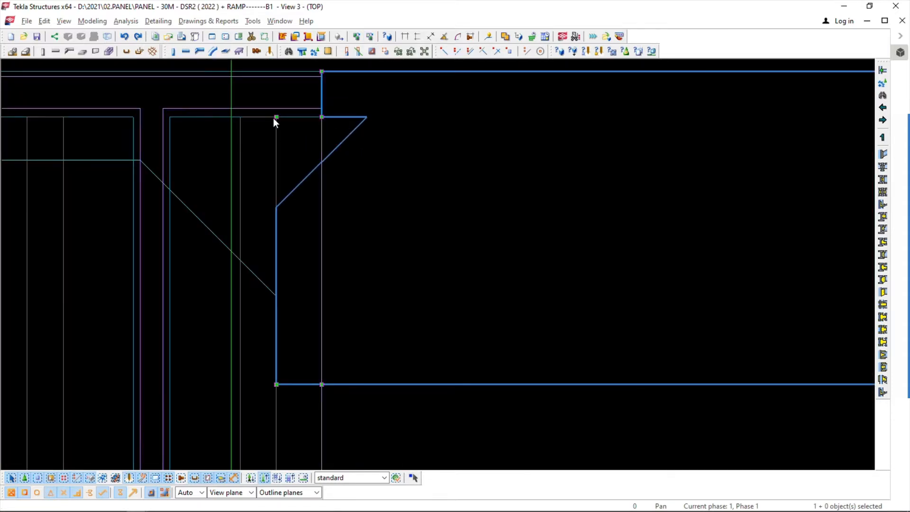
{"action": "left_click", "coordinate": [406, 38]}
{"action": "left_click", "coordinate": [322, 116]}
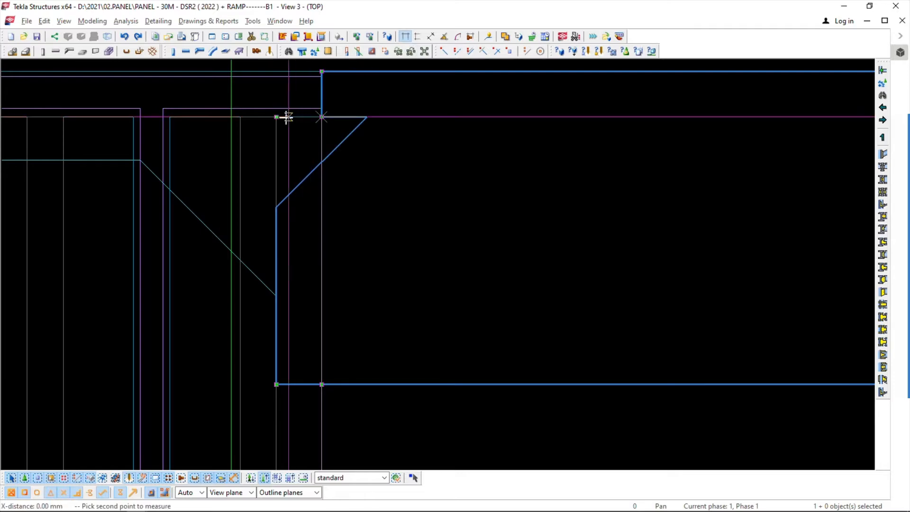
{"action": "left_click", "coordinate": [277, 116]}
{"action": "left_click", "coordinate": [303, 149]}
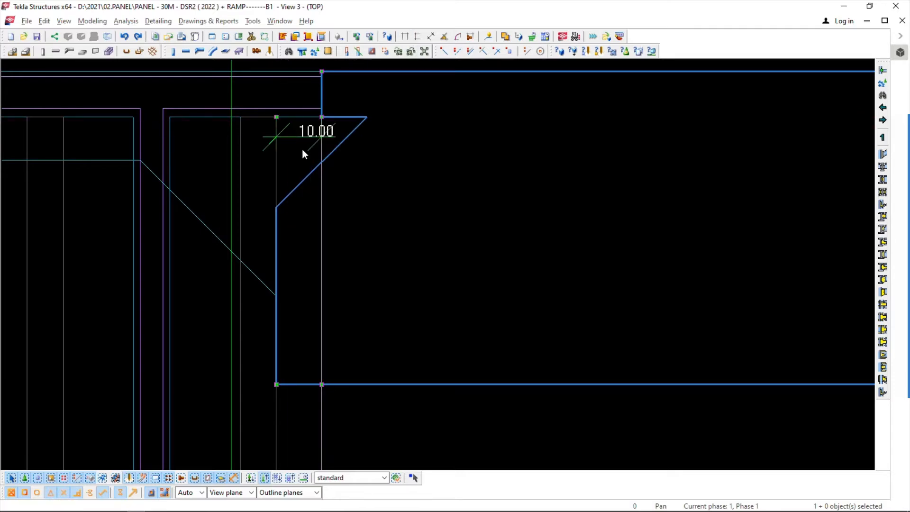
Set the chamfer type to none for the stiffener plates' upper notch points, applying it in View 2 - (TOP)
{"action": "double_click", "coordinate": [278, 118]}
{"action": "left_click", "coordinate": [136, 129]}
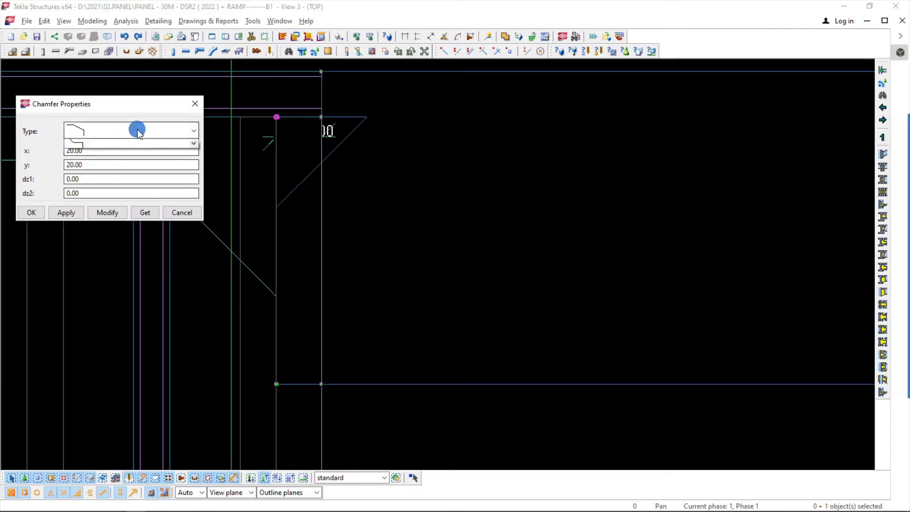
{"action": "left_click", "coordinate": [105, 145]}
{"action": "left_click", "coordinate": [279, 21]}
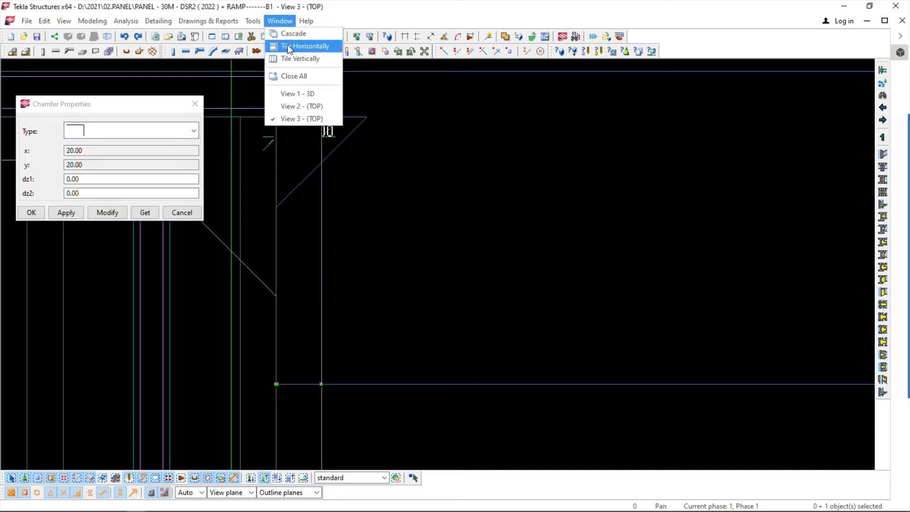
{"action": "left_click", "coordinate": [297, 104]}
{"action": "scroll", "coordinate": [482, 184], "scroll_direction": "up", "scroll_amount": 5}
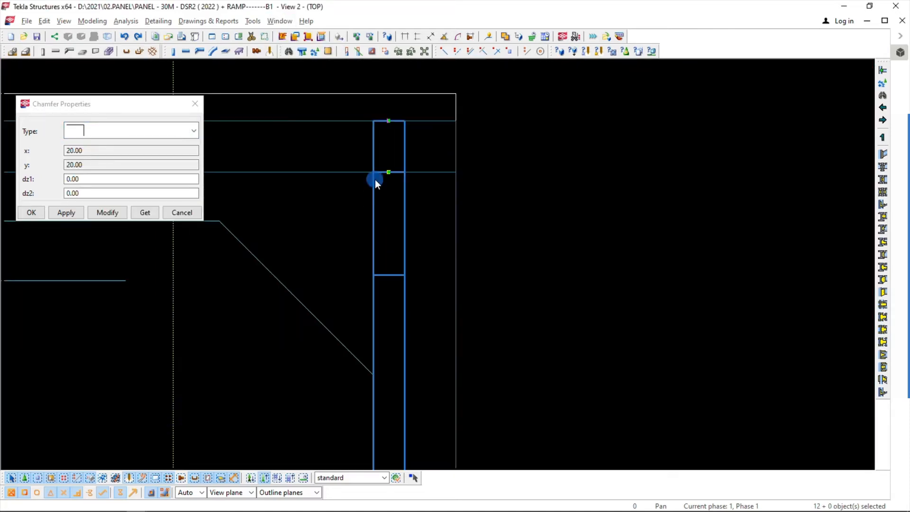
{"action": "left_click", "coordinate": [105, 212]}
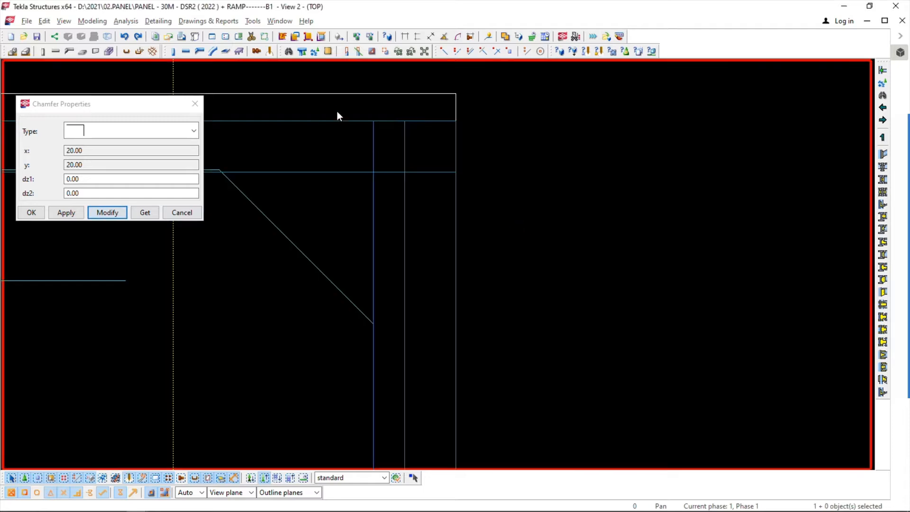
In View 3 - (TOP), move the first plate's opposite end points to the outer face of the adjacent stub beam's vertical stiffener
{"action": "left_click", "coordinate": [280, 21]}
{"action": "left_click", "coordinate": [299, 116]}
{"action": "scroll", "coordinate": [329, 142], "scroll_direction": "down", "scroll_amount": 3}
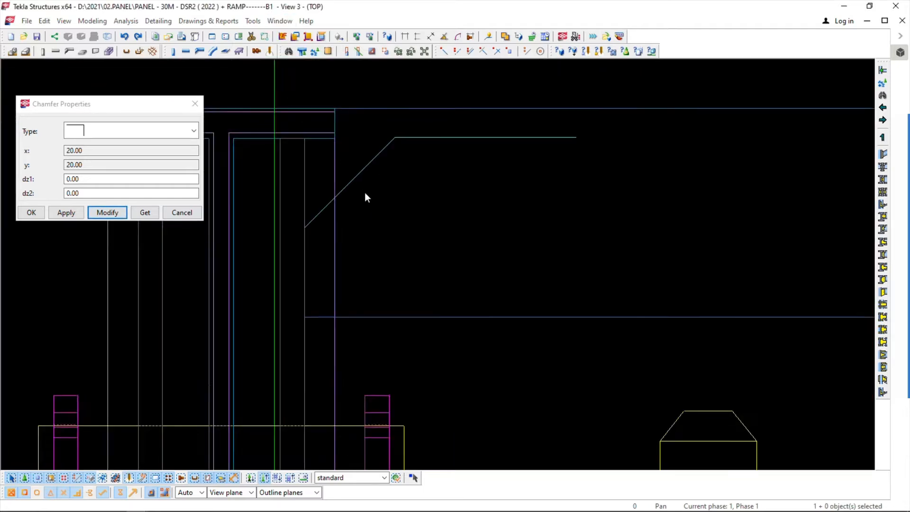
{"action": "left_click", "coordinate": [459, 275]}
{"action": "middle_click_drag", "start_coordinate": [587, 201], "coordinate": [510, 186]}
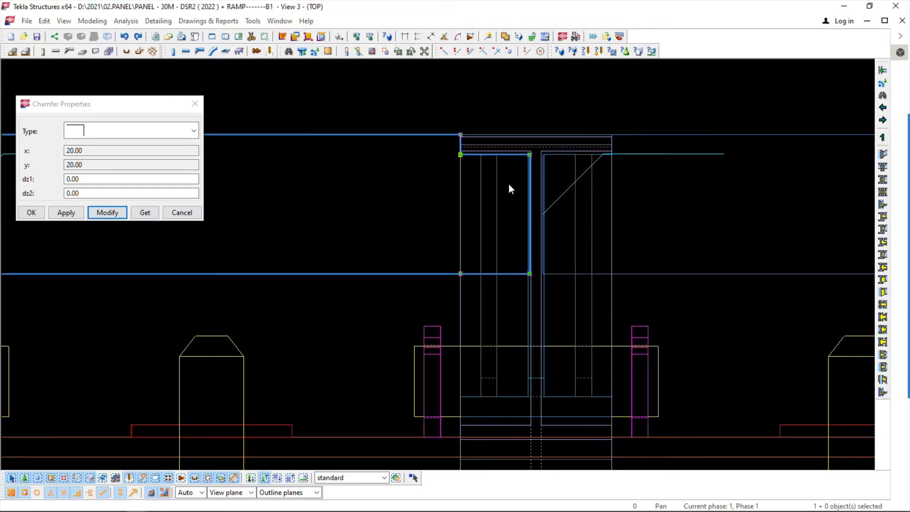
{"action": "scroll", "coordinate": [515, 170], "scroll_direction": "up", "scroll_amount": 4}
{"action": "left_click_drag", "start_coordinate": [588, 437], "coordinate": [536, 128]}
{"action": "right_click", "coordinate": [562, 126]}
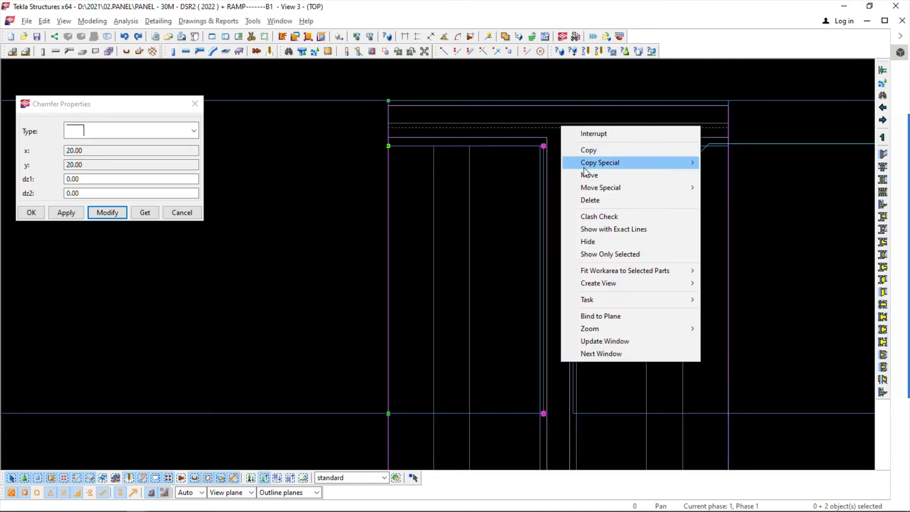
{"action": "left_click", "coordinate": [588, 174]}
{"action": "scroll", "coordinate": [528, 153], "scroll_direction": "up", "scroll_amount": 4}
{"action": "left_click", "coordinate": [565, 135]}
{"action": "left_click", "coordinate": [316, 143]}
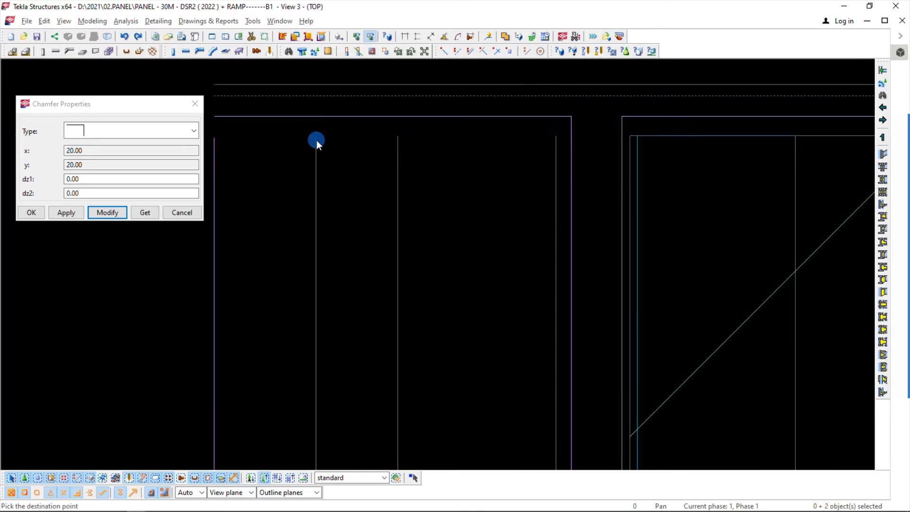
{"action": "scroll", "coordinate": [331, 142], "scroll_direction": "down", "scroll_amount": 5}
Switch to View 1 - 3D, redraw it and examine the corrected first stiffener plate between its stub beams
{"action": "left_click", "coordinate": [280, 21]}
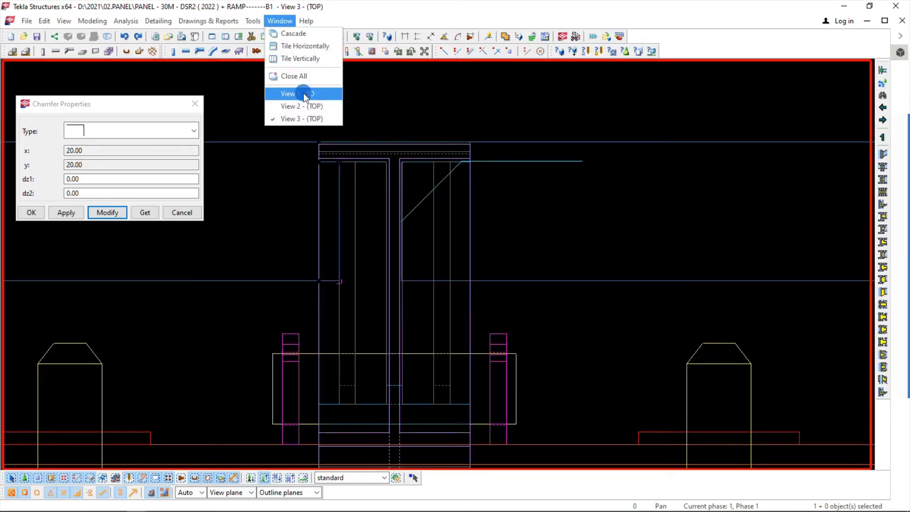
{"action": "left_click", "coordinate": [303, 93]}
{"action": "scroll", "coordinate": [427, 220], "scroll_direction": "down", "scroll_amount": 5}
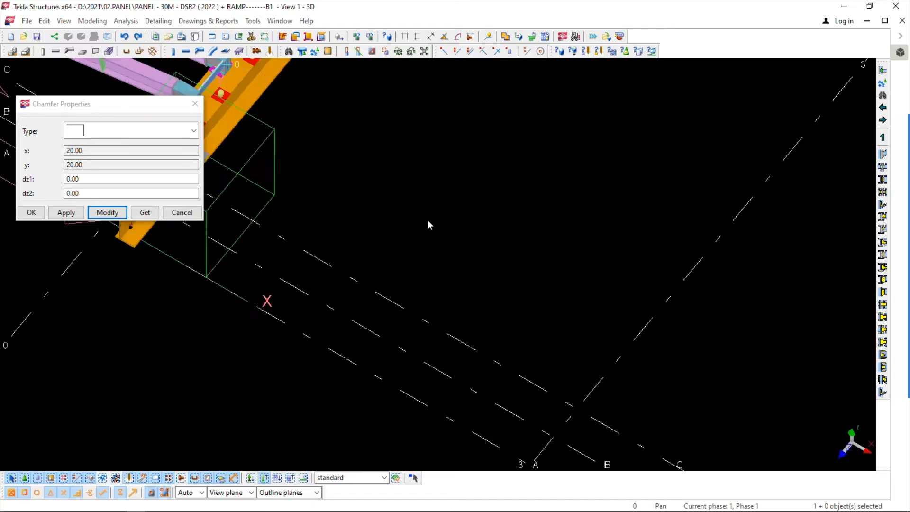
{"action": "scroll", "coordinate": [447, 293], "scroll_direction": "up", "scroll_amount": 5}
{"action": "scroll", "coordinate": [329, 140], "scroll_direction": "up", "scroll_amount": 5}
{"action": "right_click", "coordinate": [311, 179]}
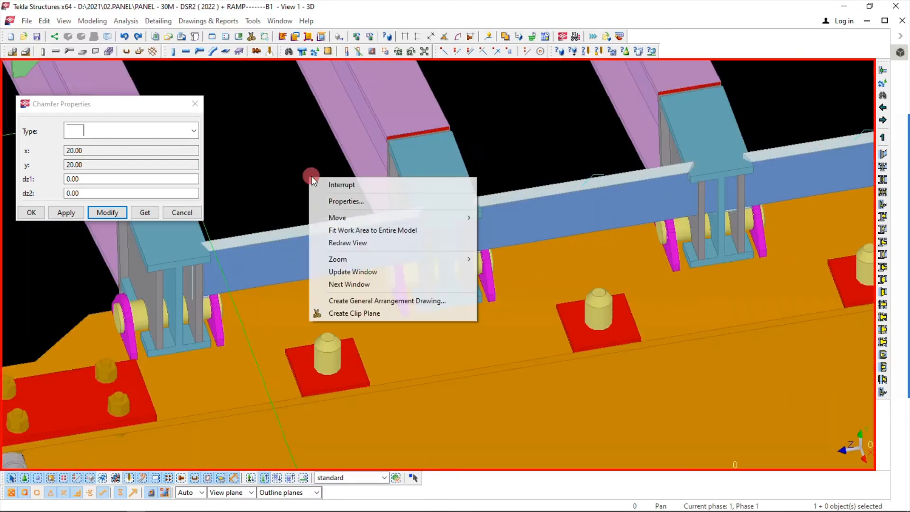
{"action": "left_click", "coordinate": [346, 247]}
{"action": "left_click", "coordinate": [290, 264]}
{"action": "scroll", "coordinate": [291, 265], "scroll_direction": "up", "scroll_amount": 5}
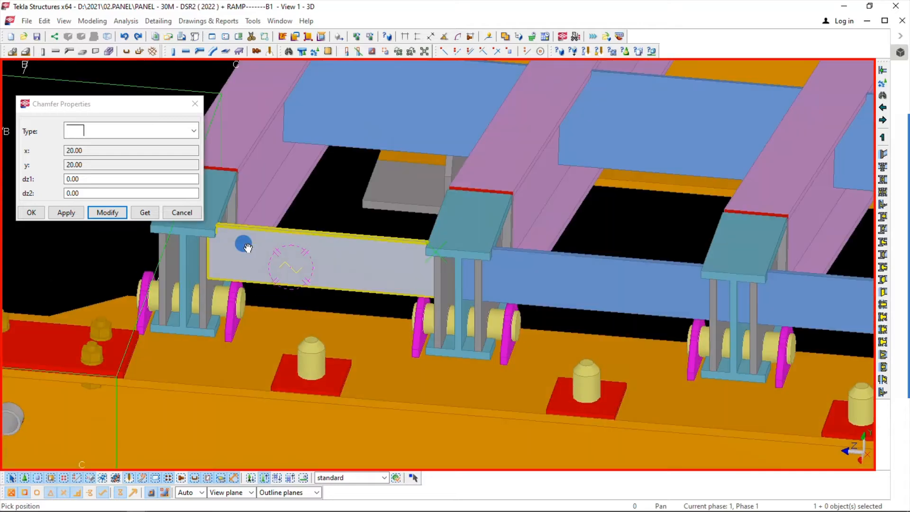
{"action": "middle_click_drag", "start_coordinate": [455, 284], "coordinate": [383, 193]}
{"action": "scroll", "coordinate": [425, 198], "scroll_direction": "down", "scroll_amount": 8}
{"action": "middle_click_drag", "start_coordinate": [437, 214], "coordinate": [454, 197], "text": "ctrl"}
{"action": "scroll", "coordinate": [453, 198], "scroll_direction": "up", "scroll_amount": 7}
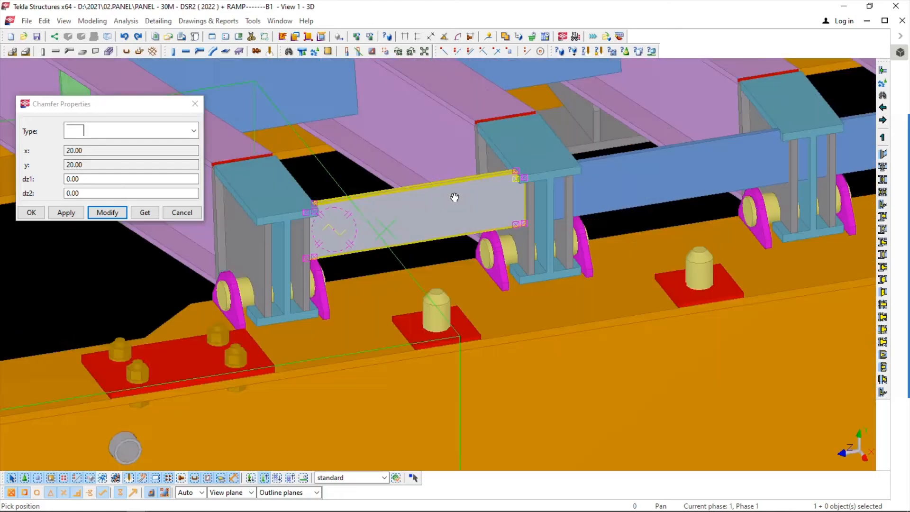
{"action": "scroll", "coordinate": [450, 202], "scroll_direction": "down", "scroll_amount": 3}
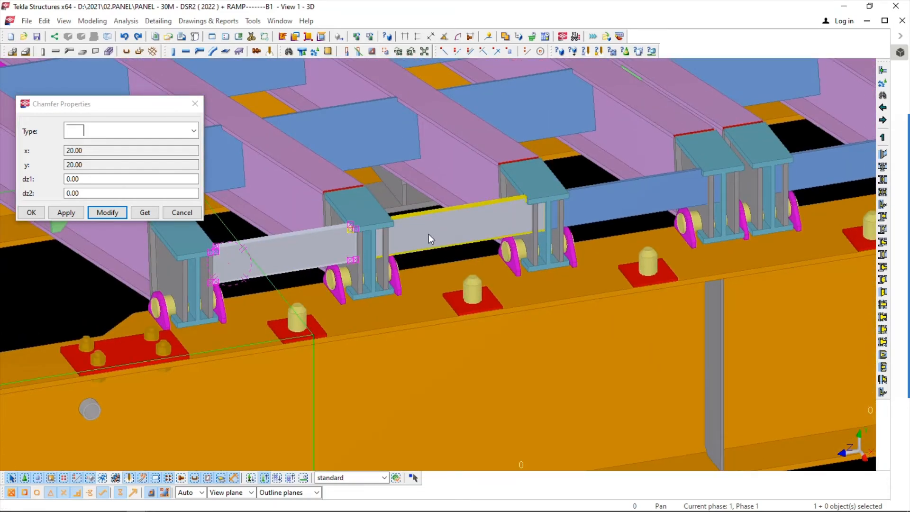
Delete all uncorrected stiffener plates in the stub beam row, keeping only the corrected first plate
{"action": "middle_click_drag", "start_coordinate": [429, 234], "coordinate": [302, 249]}
{"action": "left_click", "coordinate": [328, 244]}
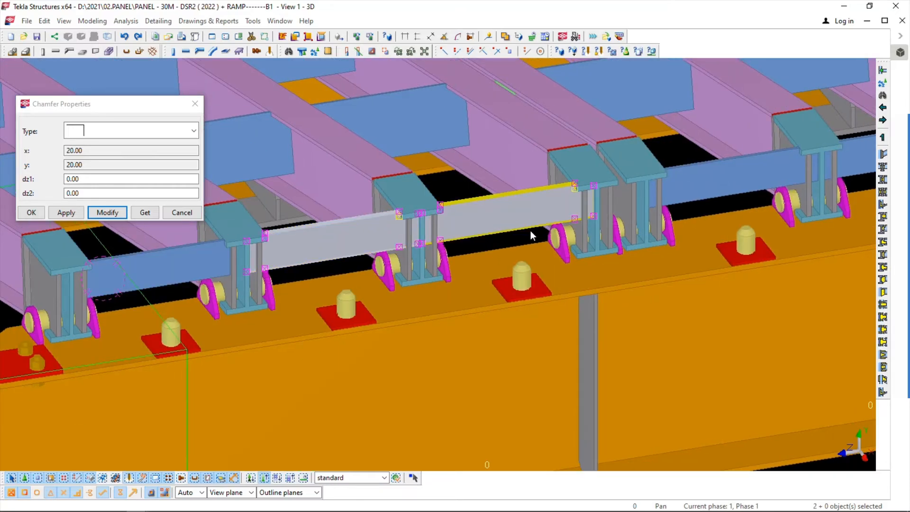
{"action": "scroll", "coordinate": [531, 231], "scroll_direction": "down", "scroll_amount": 5}
{"action": "left_click", "coordinate": [397, 228], "text": "ctrl"}
{"action": "scroll", "coordinate": [397, 228], "scroll_direction": "up", "scroll_amount": 3}
{"action": "left_click", "coordinate": [435, 229], "text": "ctrl"}
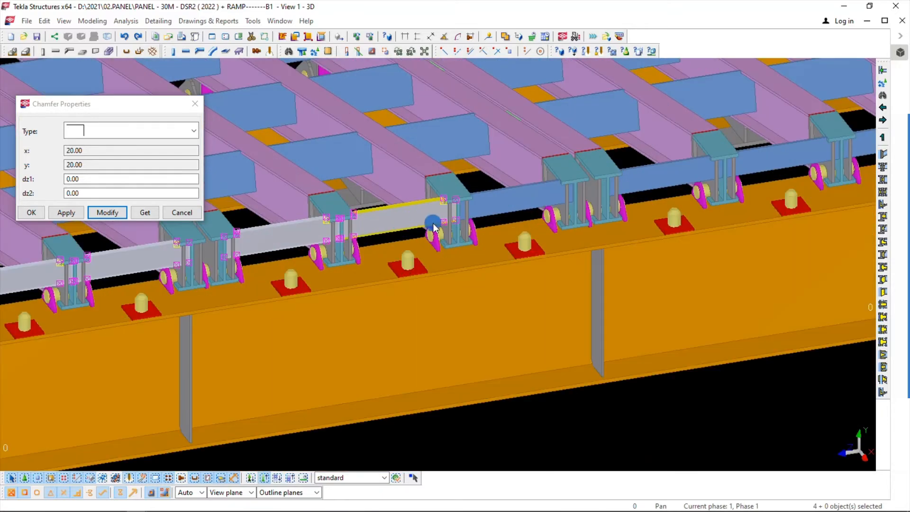
{"action": "middle_click_drag", "start_coordinate": [539, 209], "coordinate": [407, 204]}
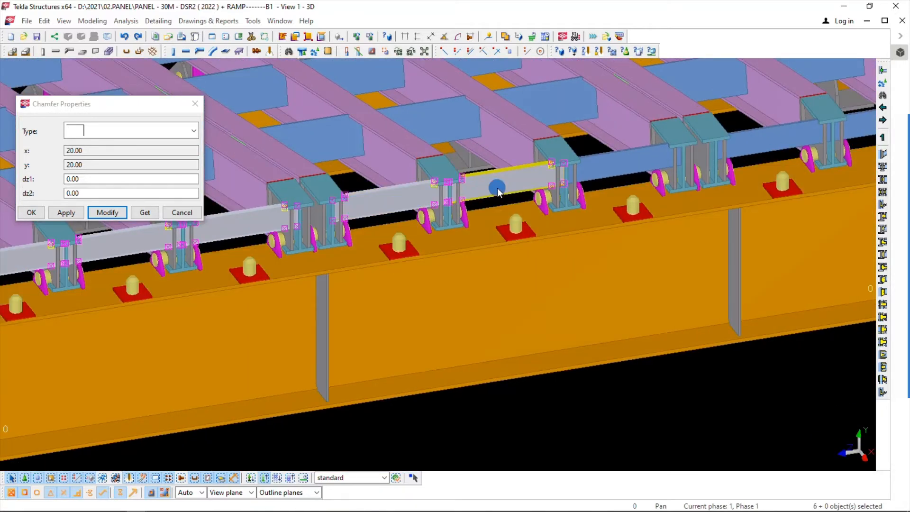
{"action": "middle_click_drag", "start_coordinate": [496, 187], "coordinate": [359, 237]}
{"action": "left_click", "coordinate": [438, 221], "text": "ctrl"}
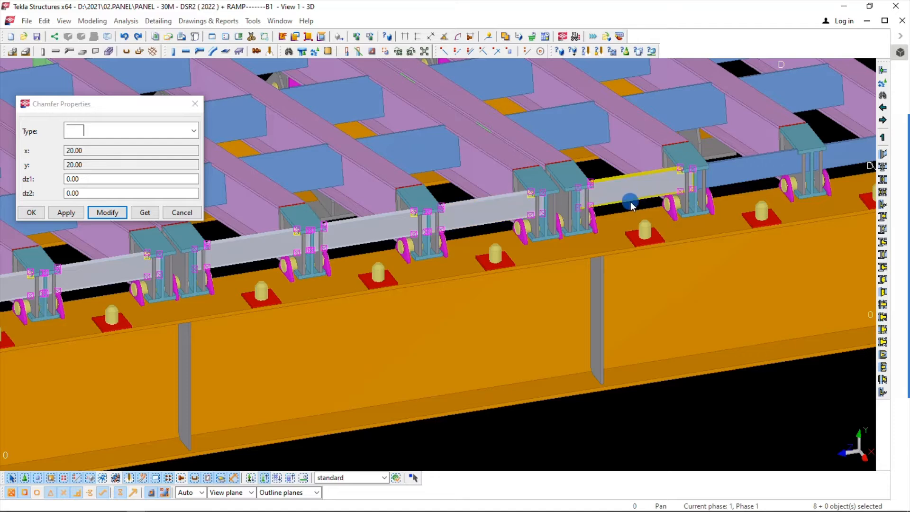
{"action": "middle_click_drag", "start_coordinate": [769, 192], "coordinate": [445, 222]}
{"action": "left_click", "coordinate": [437, 199], "text": "ctrl"}
{"action": "left_click", "coordinate": [519, 193], "text": "ctrl"}
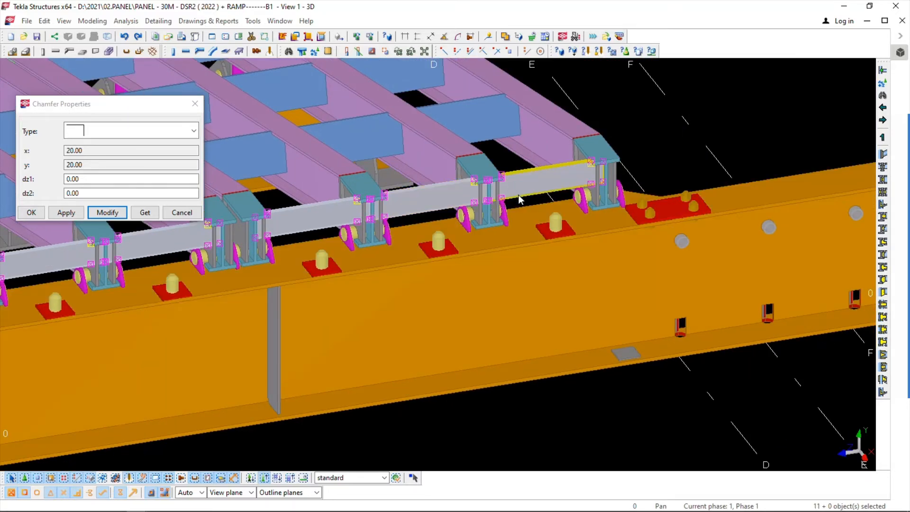
{"action": "key", "text": "Delete"}
In View 3 - (TOP), copy the corrected first stiffener plate into the next two bays, using the stub beams' webs as reference points
{"action": "middle_click_drag", "start_coordinate": [93, 307], "coordinate": [617, 237]}
{"action": "middle_click_drag", "start_coordinate": [95, 351], "coordinate": [489, 258]}
{"action": "middle_click_drag", "start_coordinate": [167, 285], "coordinate": [520, 240]}
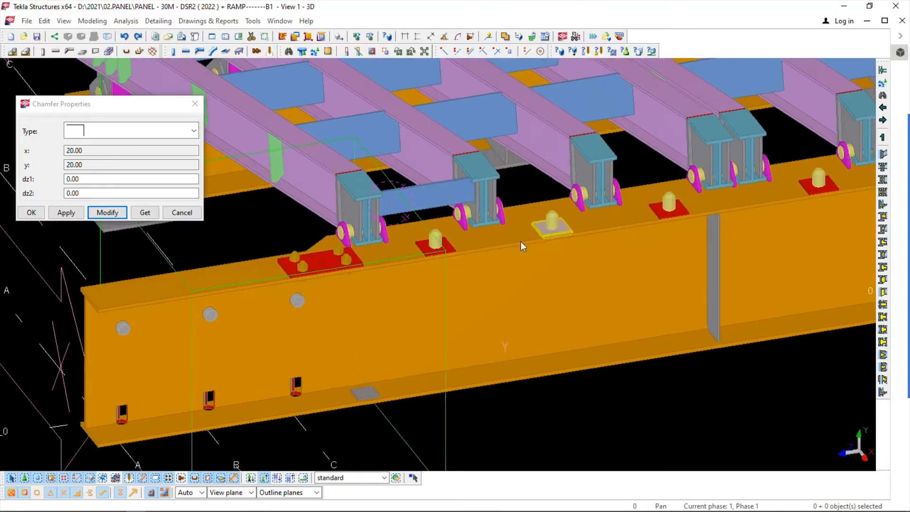
{"action": "scroll", "coordinate": [427, 195], "scroll_direction": "up", "scroll_amount": 4}
{"action": "left_click", "coordinate": [429, 190]}
{"action": "left_click", "coordinate": [280, 21]}
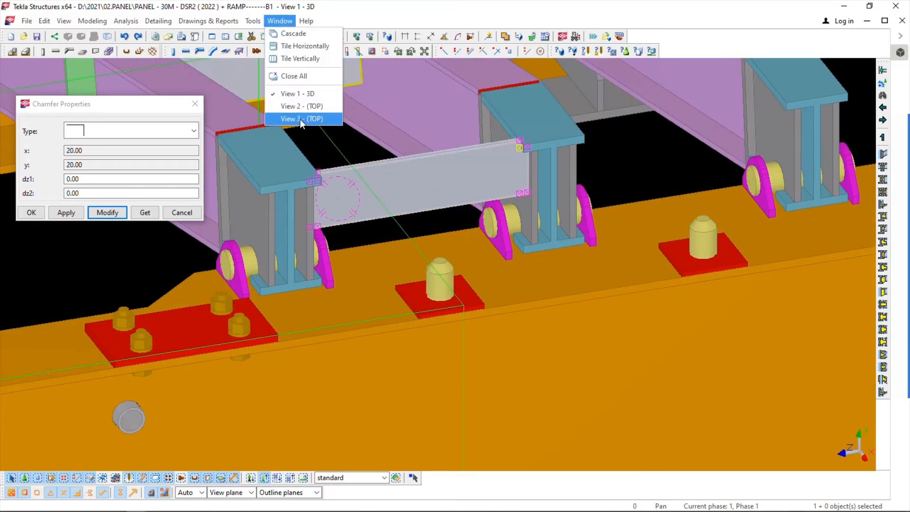
{"action": "left_click", "coordinate": [300, 119]}
{"action": "right_click", "coordinate": [431, 121]}
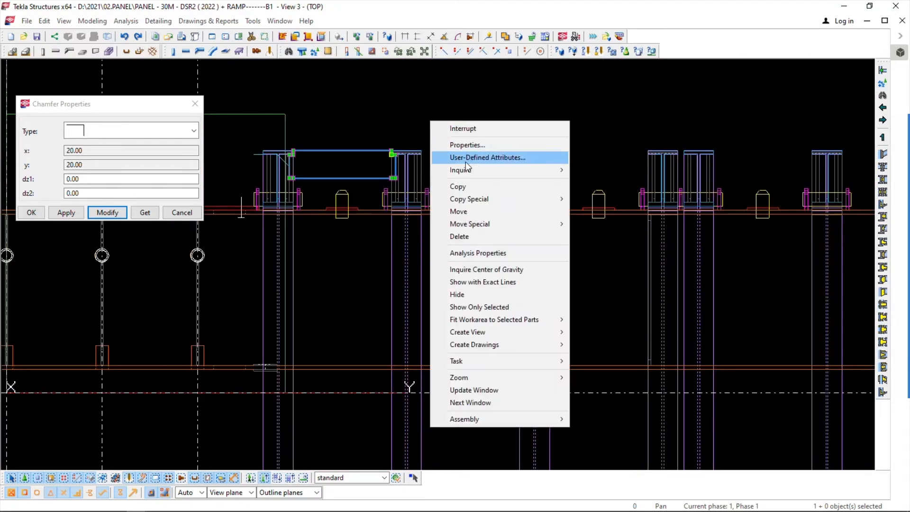
{"action": "left_click", "coordinate": [458, 186]}
{"action": "scroll", "coordinate": [417, 149], "scroll_direction": "up", "scroll_amount": 5}
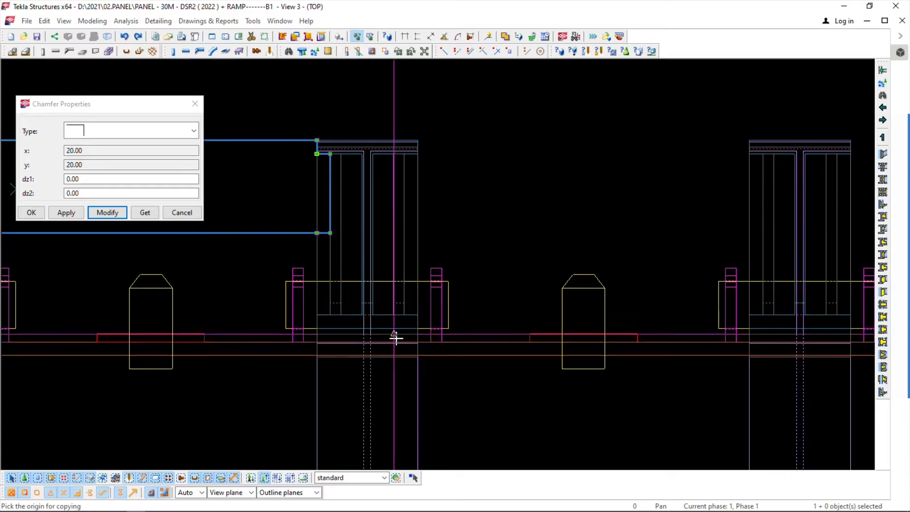
{"action": "scroll", "coordinate": [396, 337], "scroll_direction": "up", "scroll_amount": 1}
{"action": "left_click", "coordinate": [359, 332]}
{"action": "scroll", "coordinate": [356, 327], "scroll_direction": "down", "scroll_amount": 4}
{"action": "scroll", "coordinate": [470, 315], "scroll_direction": "up", "scroll_amount": 5}
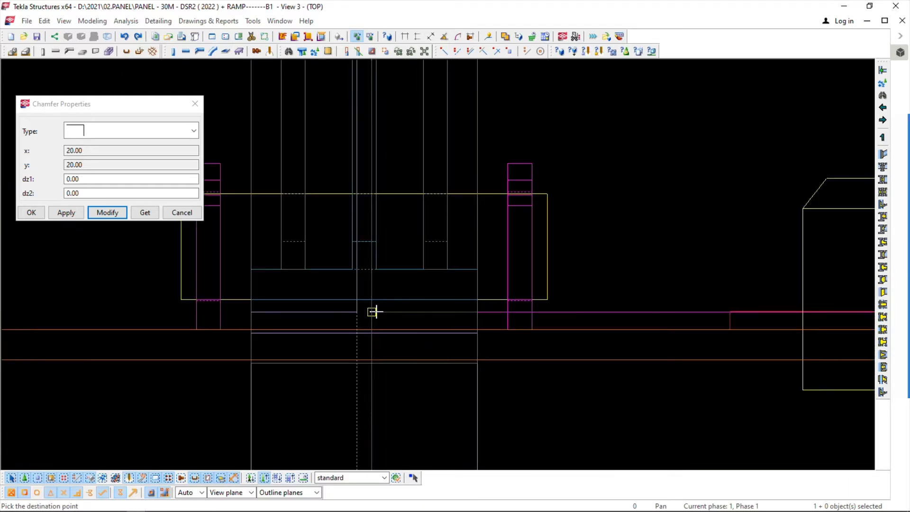
{"action": "scroll", "coordinate": [382, 309], "scroll_direction": "down", "scroll_amount": 5}
{"action": "scroll", "coordinate": [422, 306], "scroll_direction": "up", "scroll_amount": 6}
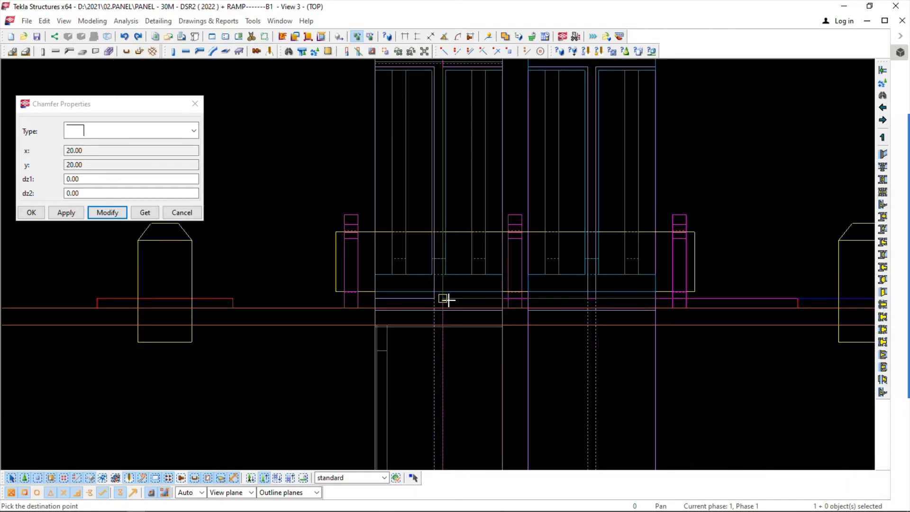
{"action": "scroll", "coordinate": [447, 300], "scroll_direction": "down", "scroll_amount": 3}
{"action": "left_click", "coordinate": [425, 303]}
{"action": "middle_click_drag", "start_coordinate": [405, 263], "coordinate": [479, 252]}
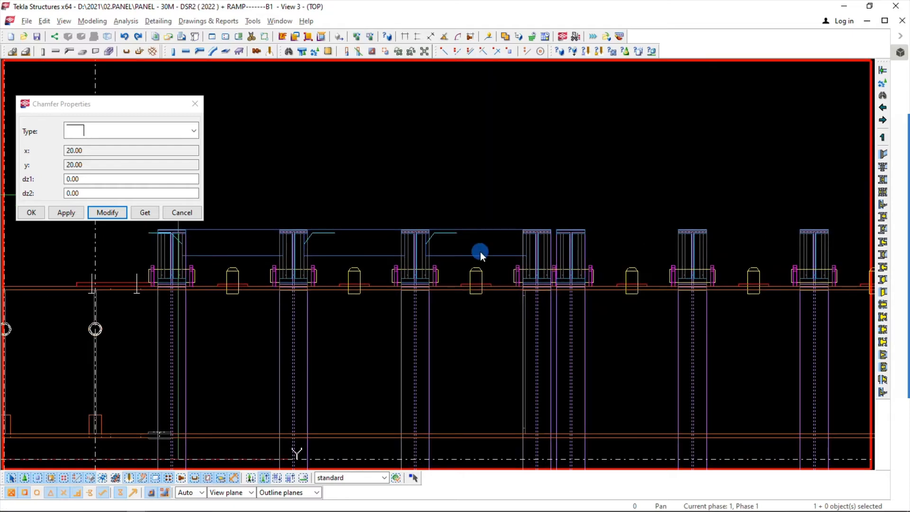
Copy the three stiffener plates together to the remaining three groups of stub beams, using matching web-to-flange corners as reference points
{"action": "left_click", "coordinate": [356, 232]}
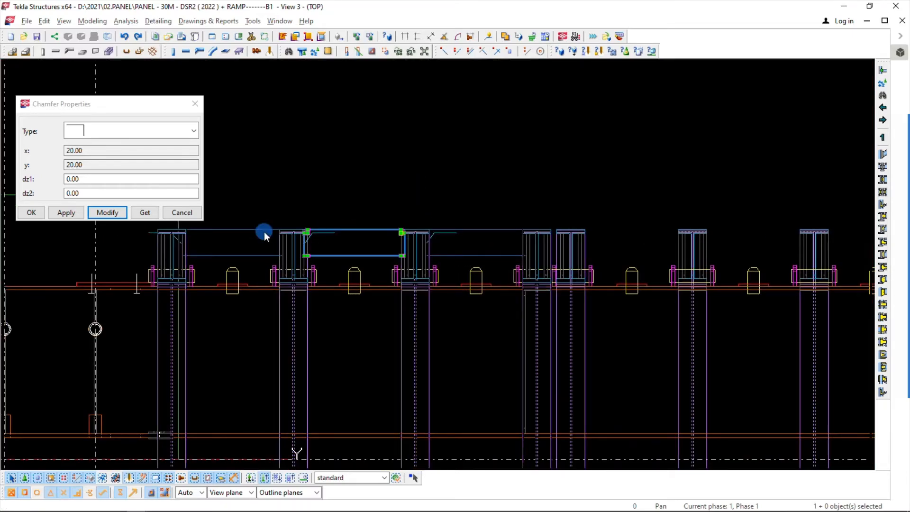
{"action": "right_click", "coordinate": [436, 197]}
{"action": "left_click", "coordinate": [461, 220]}
{"action": "scroll", "coordinate": [151, 229], "scroll_direction": "up", "scroll_amount": 4}
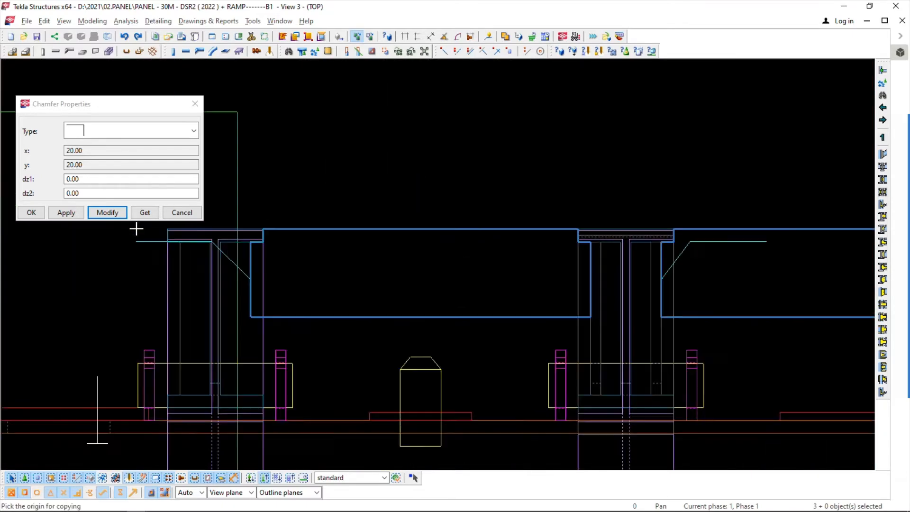
{"action": "left_click", "coordinate": [250, 242]}
{"action": "scroll", "coordinate": [250, 242], "scroll_direction": "down", "scroll_amount": 4}
{"action": "scroll", "coordinate": [426, 256], "scroll_direction": "up", "scroll_amount": 5}
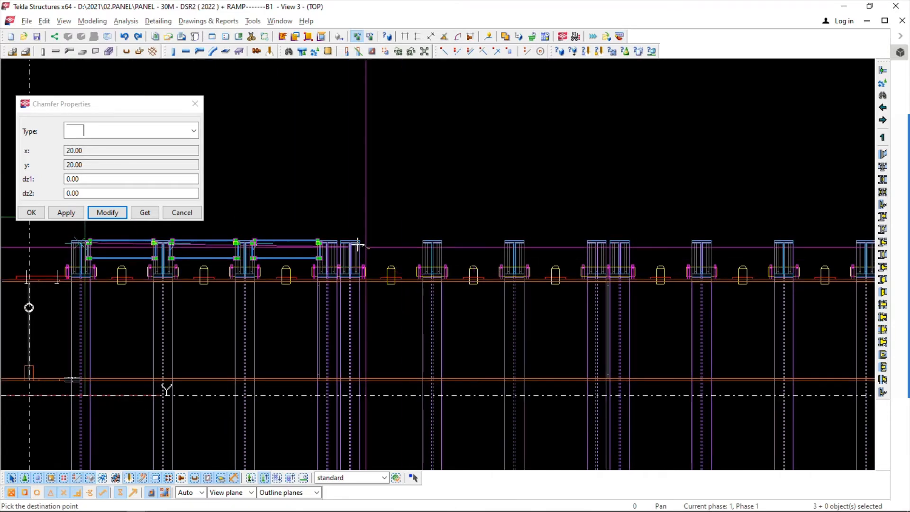
{"action": "scroll", "coordinate": [409, 306], "scroll_direction": "down", "scroll_amount": 3}
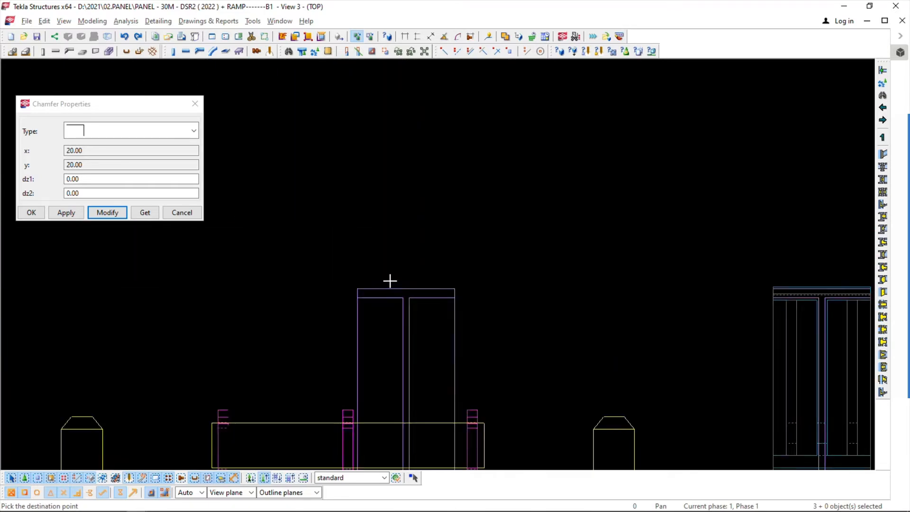
{"action": "scroll", "coordinate": [390, 281], "scroll_direction": "up", "scroll_amount": 4}
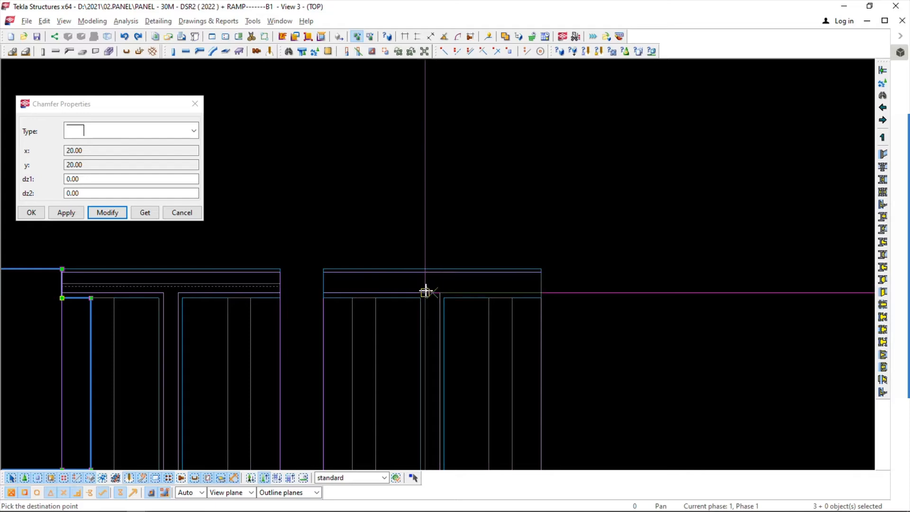
{"action": "left_click", "coordinate": [425, 290]}
{"action": "scroll", "coordinate": [413, 286], "scroll_direction": "down", "scroll_amount": 6}
{"action": "middle_click_drag", "start_coordinate": [360, 296], "coordinate": [308, 300]}
{"action": "scroll", "coordinate": [431, 287], "scroll_direction": "up", "scroll_amount": 6}
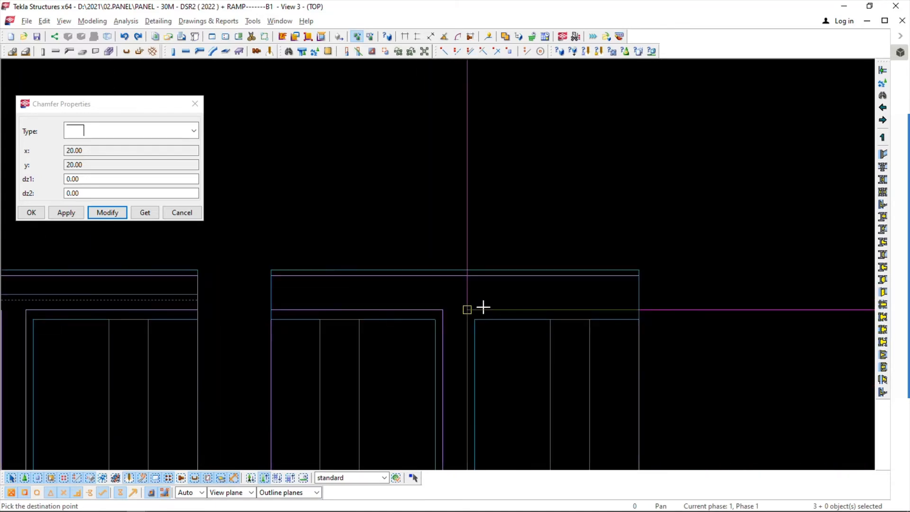
{"action": "left_click", "coordinate": [443, 310]}
{"action": "scroll", "coordinate": [443, 310], "scroll_direction": "down", "scroll_amount": 4}
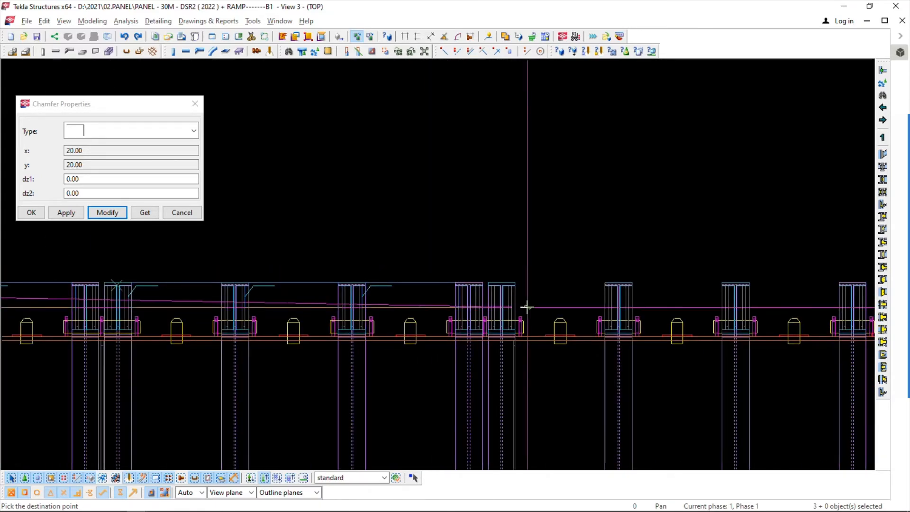
{"action": "scroll", "coordinate": [521, 289], "scroll_direction": "up", "scroll_amount": 3}
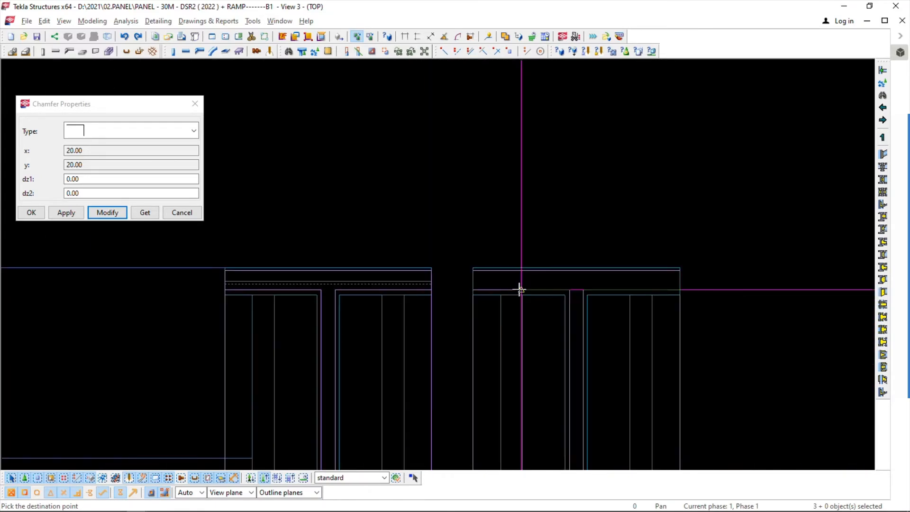
{"action": "left_click", "coordinate": [569, 290]}
{"action": "scroll", "coordinate": [475, 298], "scroll_direction": "down", "scroll_amount": 4}
In View 1 - 3D, check the ramp assemblies containing the copied stiffener plates, redraw the view and close the Chamfer Properties dialog
{"action": "left_click", "coordinate": [279, 21]}
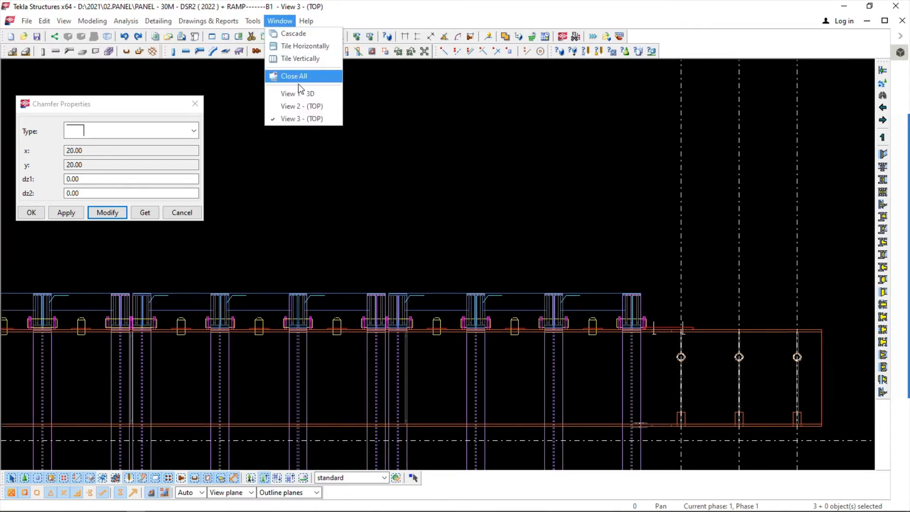
{"action": "left_click", "coordinate": [303, 94]}
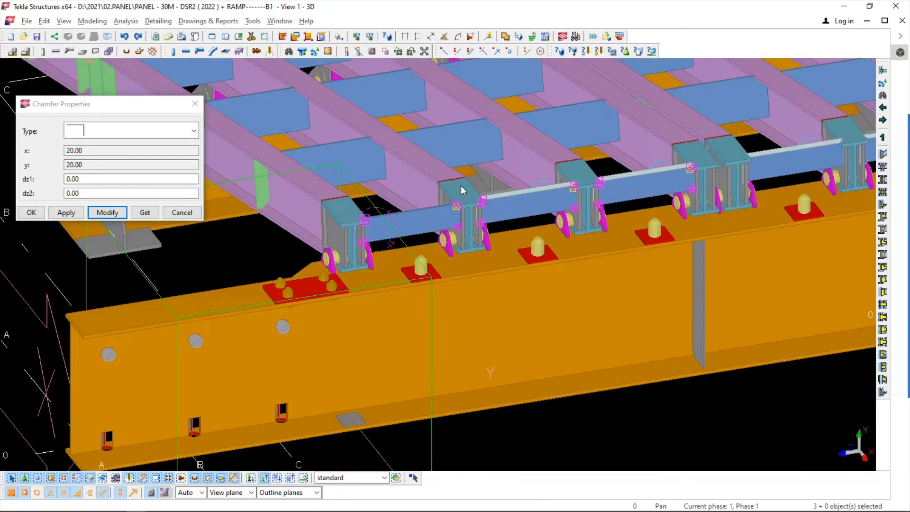
{"action": "left_click", "coordinate": [407, 170], "text": "alt"}
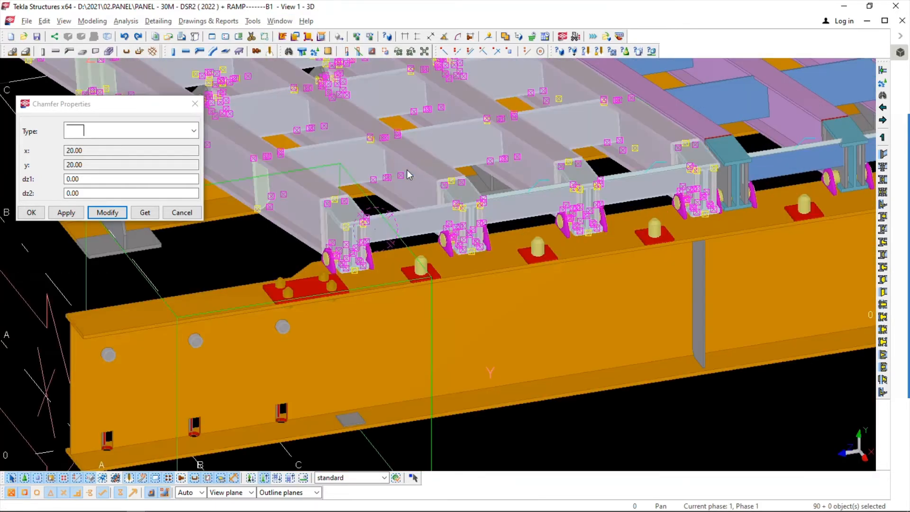
{"action": "scroll", "coordinate": [369, 195], "scroll_direction": "down", "scroll_amount": 4}
{"action": "scroll", "coordinate": [405, 197], "scroll_direction": "up", "scroll_amount": 4}
{"action": "left_click", "coordinate": [420, 149], "text": "alt"}
{"action": "scroll", "coordinate": [372, 179], "scroll_direction": "down", "scroll_amount": 2}
{"action": "scroll", "coordinate": [373, 182], "scroll_direction": "down", "scroll_amount": 2}
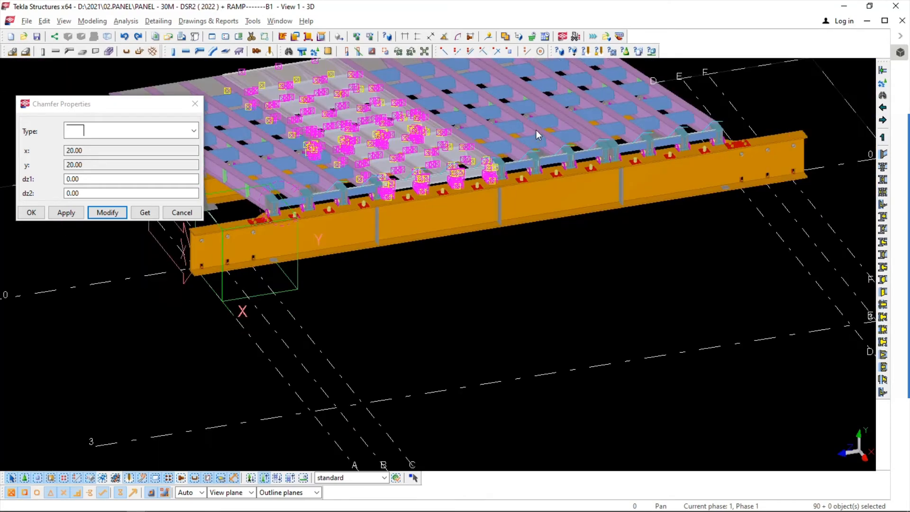
{"action": "right_click", "coordinate": [761, 92]}
{"action": "left_click", "coordinate": [797, 157]}
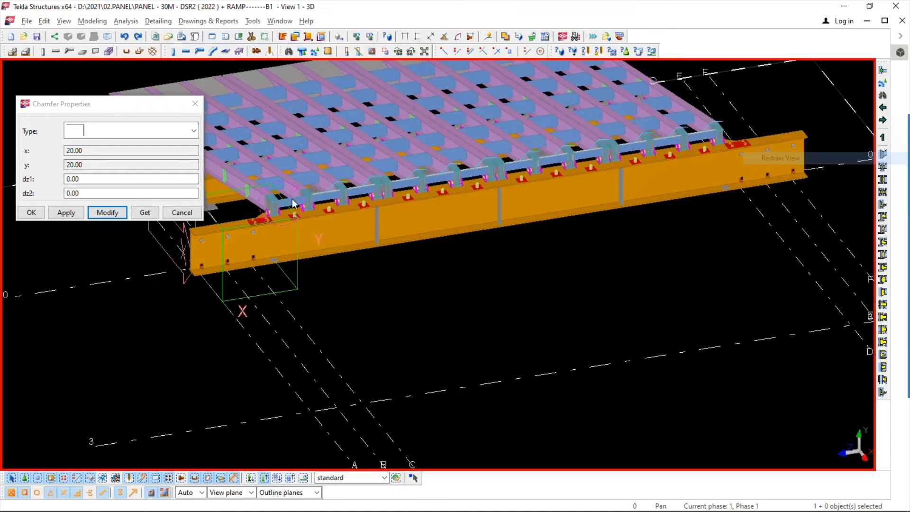
{"action": "left_click", "coordinate": [180, 212]}
From View 2 - (TOP), create a two-point view along the sloping ramp beam's lower flange and frame its hinges and stub beams
{"action": "scroll", "coordinate": [298, 263], "scroll_direction": "up", "scroll_amount": 3}
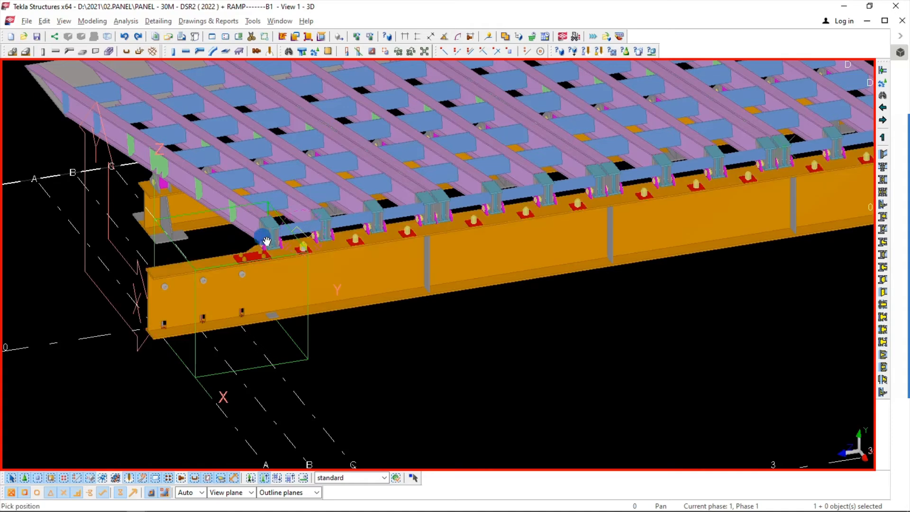
{"action": "scroll", "coordinate": [290, 247], "scroll_direction": "up", "scroll_amount": 3}
{"action": "mouse_move", "coordinate": [291, 247]}
{"action": "middle_mouse_down", "text": "ctrl"}
{"action": "mouse_move", "coordinate": [362, 266]}
{"action": "mouse_move", "coordinate": [410, 300]}
{"action": "mouse_move", "coordinate": [427, 299]}
{"action": "middle_mouse_up", "text": "ctrl"}
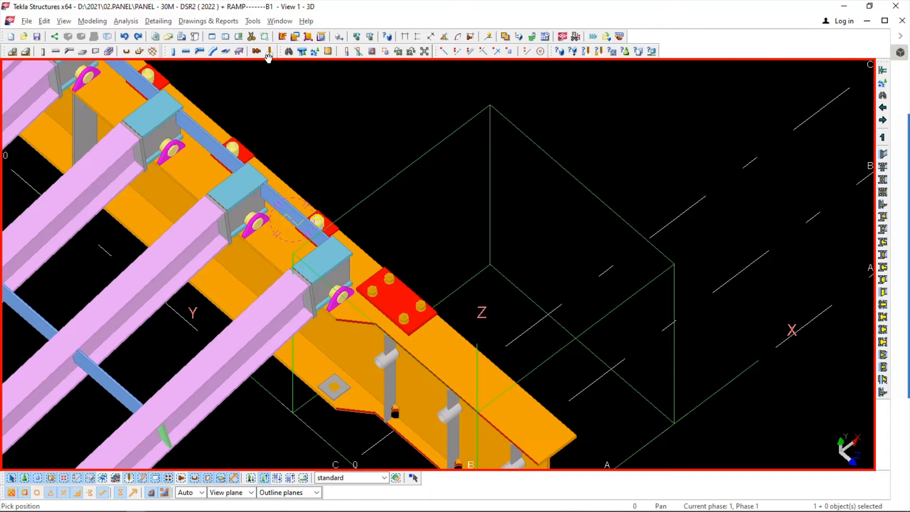
{"action": "left_click", "coordinate": [280, 21]}
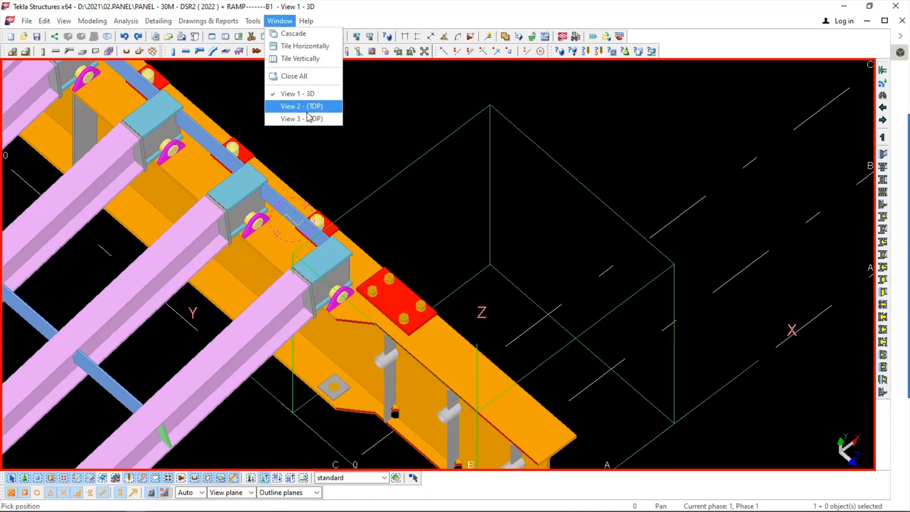
{"action": "mouse_move", "coordinate": [304, 511]}
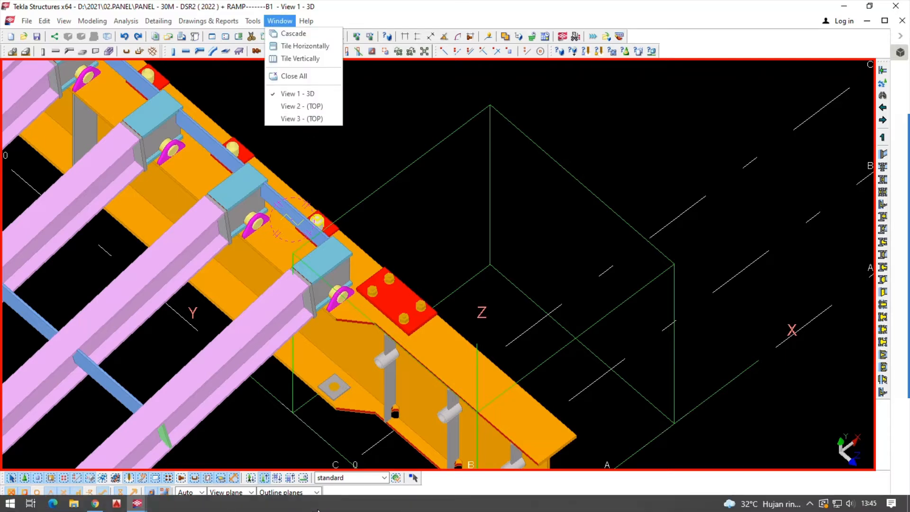
{"action": "left_click", "coordinate": [301, 105]}
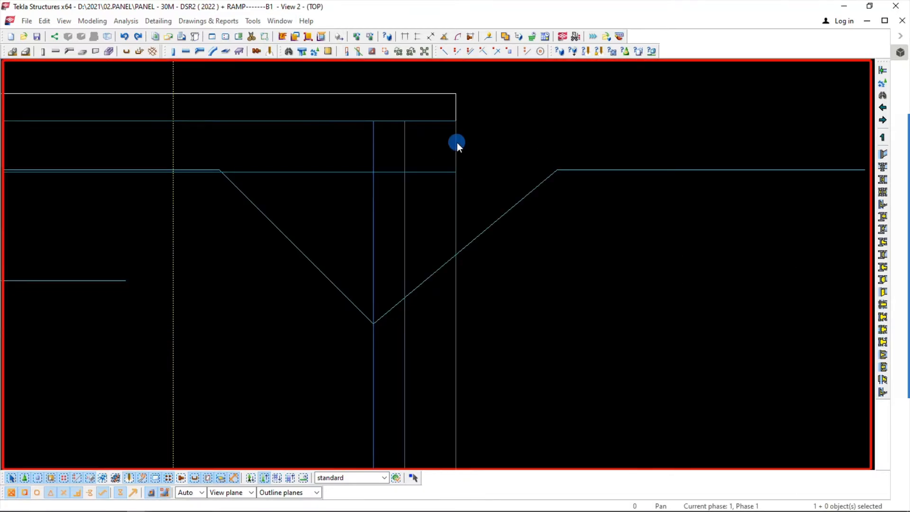
{"action": "scroll", "coordinate": [457, 142], "scroll_direction": "down", "scroll_amount": 5}
{"action": "scroll", "coordinate": [312, 275], "scroll_direction": "up", "scroll_amount": 4}
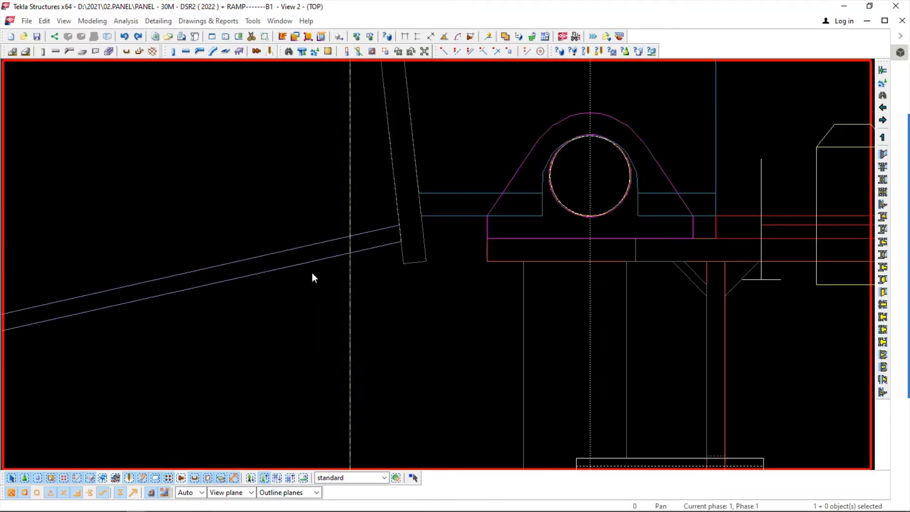
{"action": "left_click", "coordinate": [228, 39]}
{"action": "left_click", "coordinate": [312, 243]}
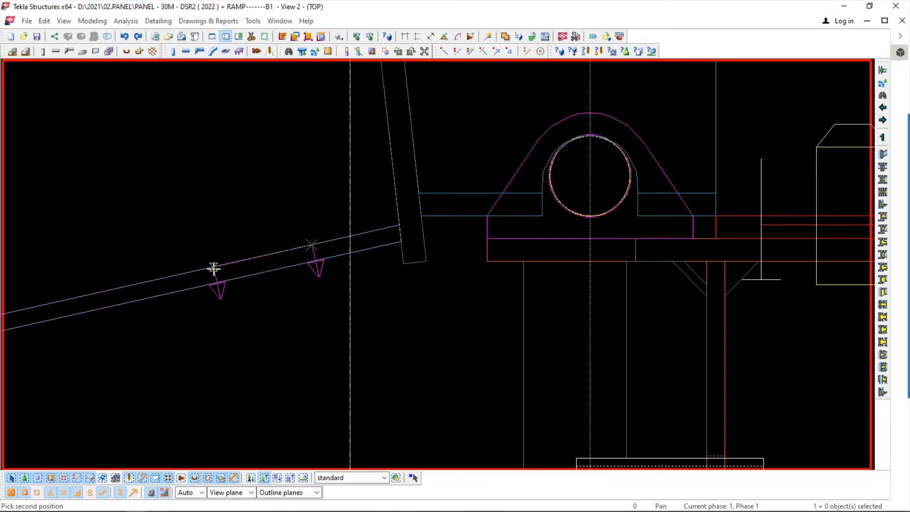
{"action": "left_click", "coordinate": [213, 269]}
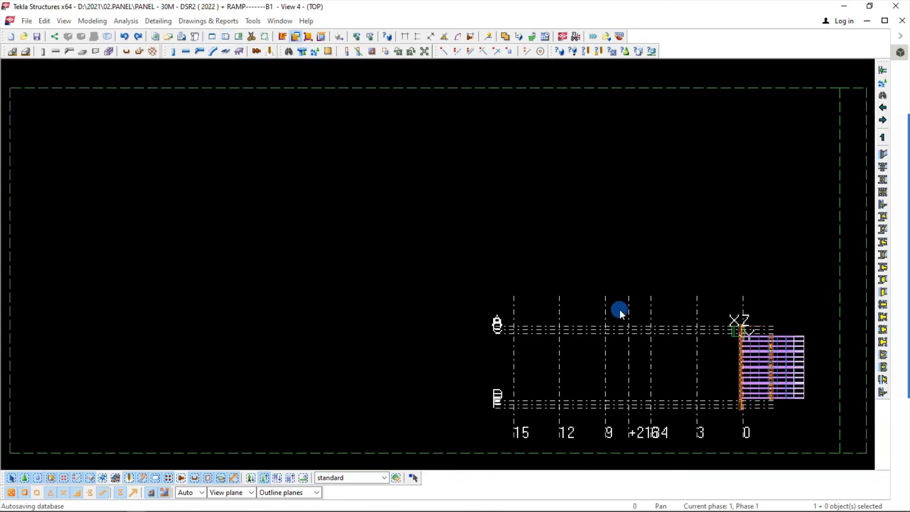
{"action": "middle_click_drag", "start_coordinate": [619, 310], "coordinate": [539, 262]}
{"action": "scroll", "coordinate": [538, 262], "scroll_direction": "up", "scroll_amount": 9}
{"action": "middle_click_drag", "start_coordinate": [521, 370], "coordinate": [423, 223]}
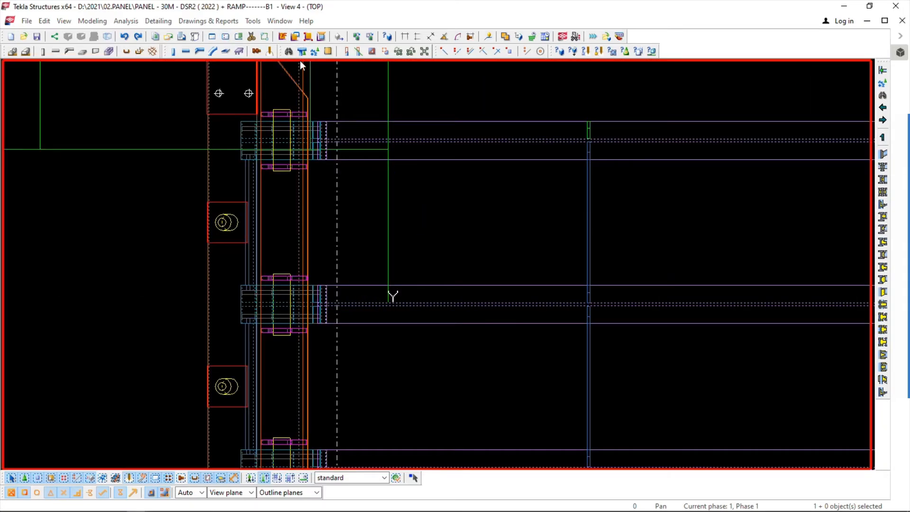
{"action": "double_click", "coordinate": [186, 50]}
{"action": "key", "text": "Escape"}
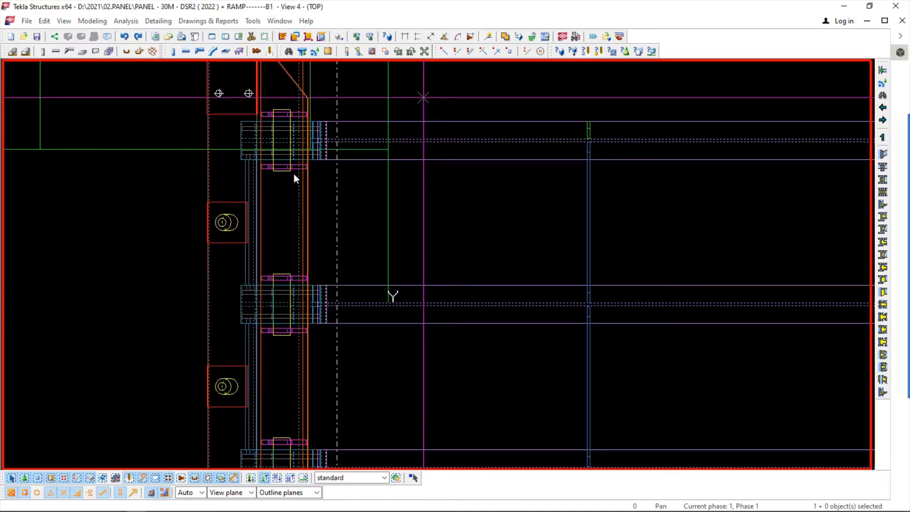
Configure the beam properties for a PL10*80 plate named PLATE, with prefix PL-, material SM400 and class 2
{"action": "double_click", "coordinate": [236, 201]}
{"action": "left_click", "coordinate": [160, 421]}
{"action": "double_click", "coordinate": [188, 52]}
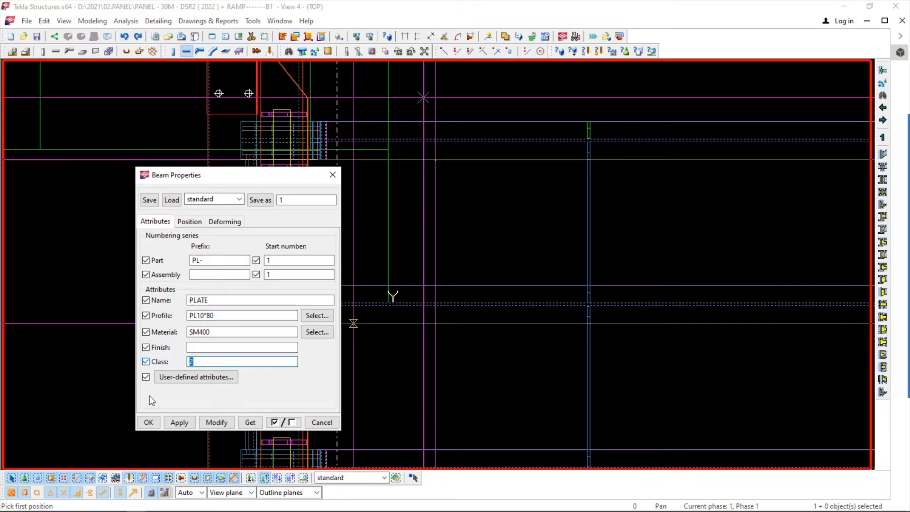
{"action": "left_click", "coordinate": [149, 421]}
Draw a 357 mm long plate perpendicular to the ramp beams, near the stub beams in the first bay
{"action": "scroll", "coordinate": [385, 320], "scroll_direction": "down", "scroll_amount": 1}
{"action": "scroll", "coordinate": [353, 228], "scroll_direction": "up", "scroll_amount": 1}
{"action": "scroll", "coordinate": [368, 217], "scroll_direction": "up", "scroll_amount": 1}
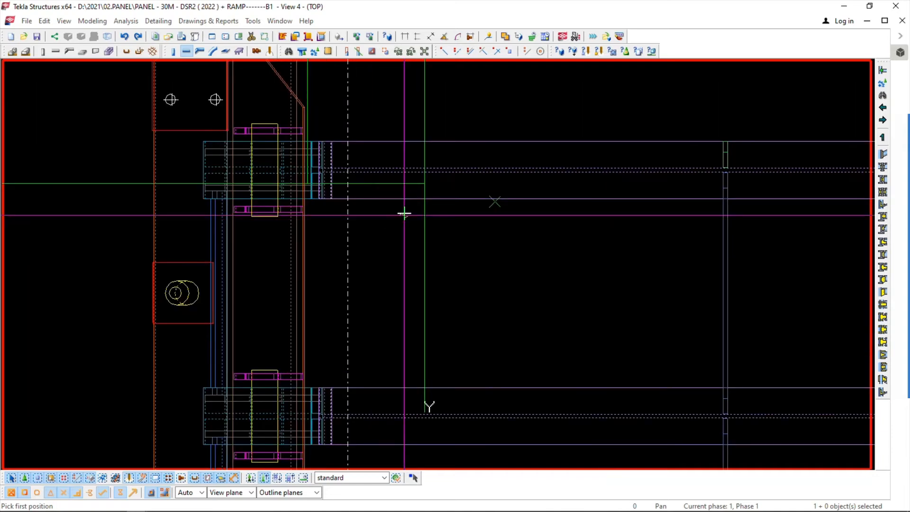
{"action": "left_click", "coordinate": [400, 109]}
{"action": "type", "text": "357"}
{"action": "key", "text": "Return"}
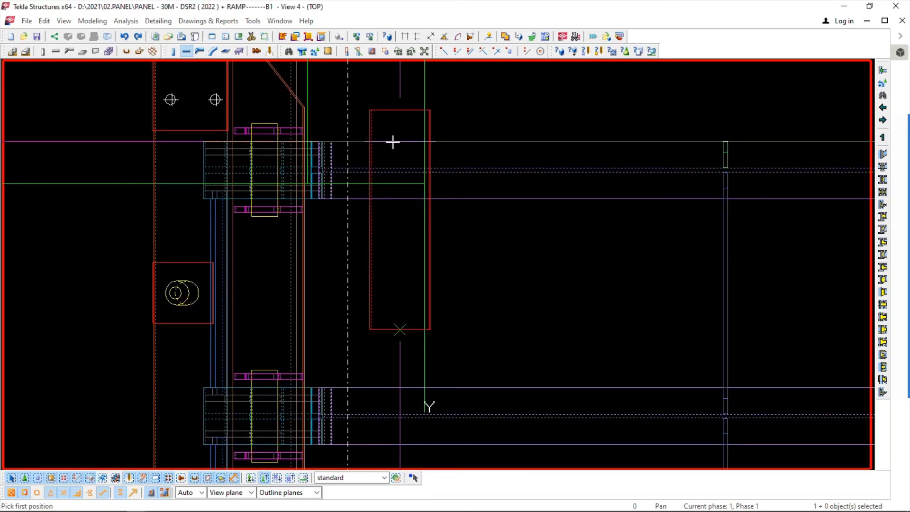
Set the plate's position to Middle on plane, Back rotation with 0 angle, and Middle depth
{"action": "double_click", "coordinate": [428, 126]}
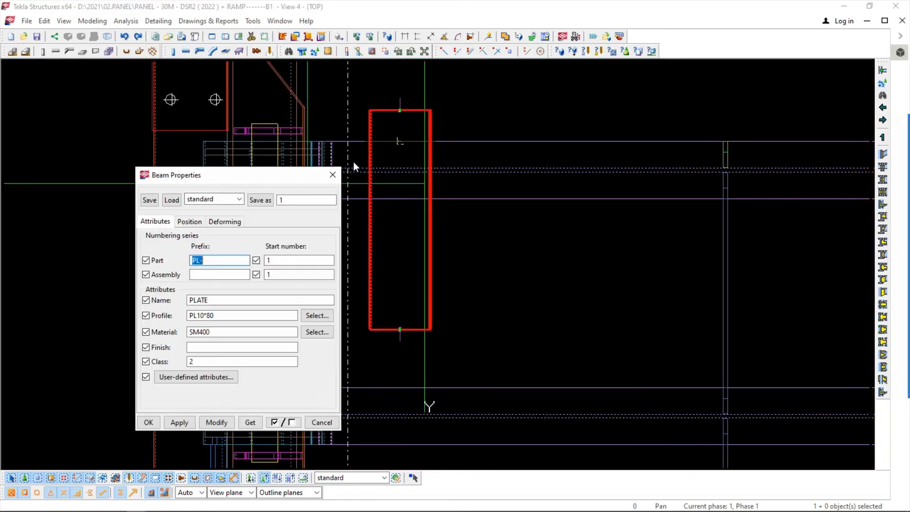
{"action": "left_click", "coordinate": [188, 221]}
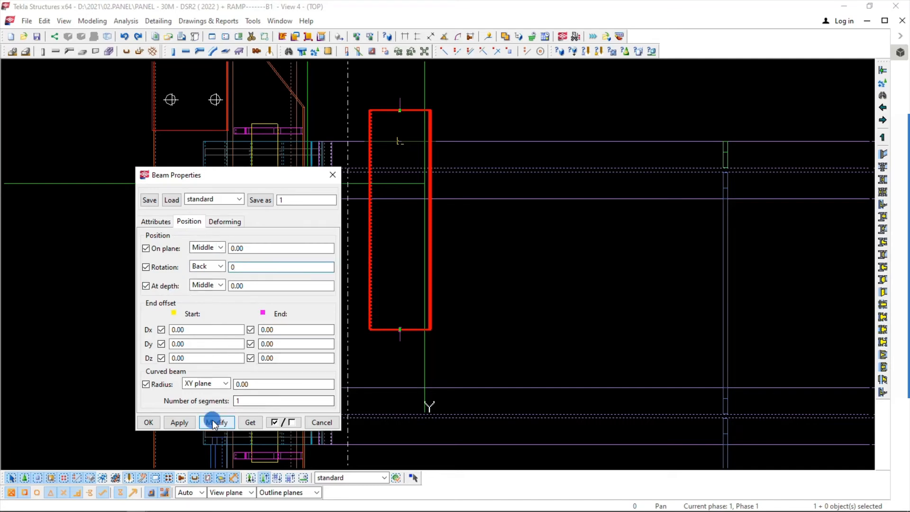
{"action": "left_click", "coordinate": [214, 422]}
Move the plate's end to the upper ramp beam's inner flange edge, then offset it so both ends overlap the adjoining flanges
{"action": "right_click", "coordinate": [478, 276]}
{"action": "left_click", "coordinate": [517, 297]}
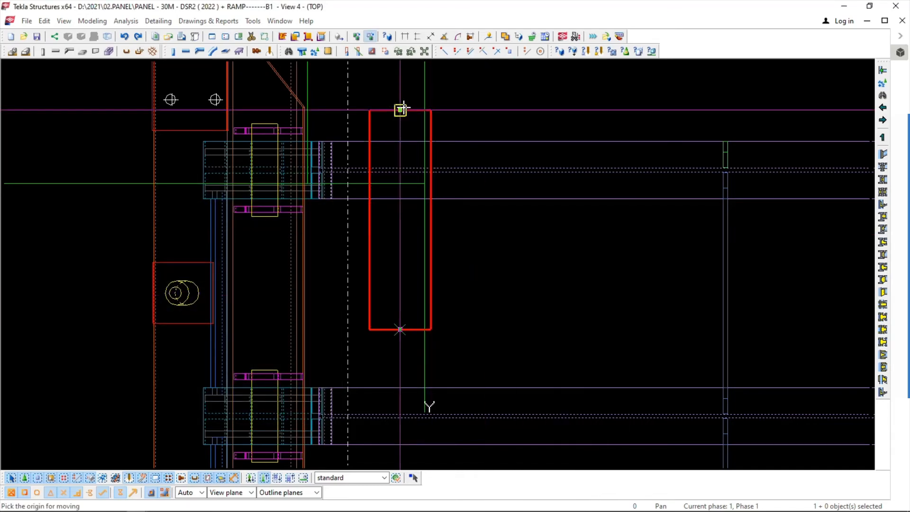
{"action": "left_click", "coordinate": [401, 109]}
{"action": "left_click", "coordinate": [399, 201]}
{"action": "scroll", "coordinate": [448, 199], "scroll_direction": "up", "scroll_amount": 2}
{"action": "right_click", "coordinate": [449, 198]}
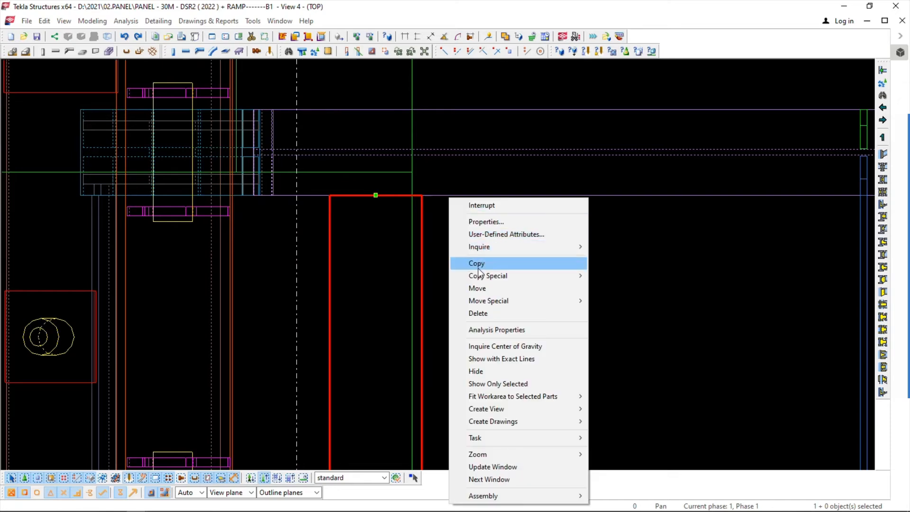
{"action": "left_click", "coordinate": [468, 288]}
{"action": "left_click", "coordinate": [474, 203]}
{"action": "type", "text": "50"}
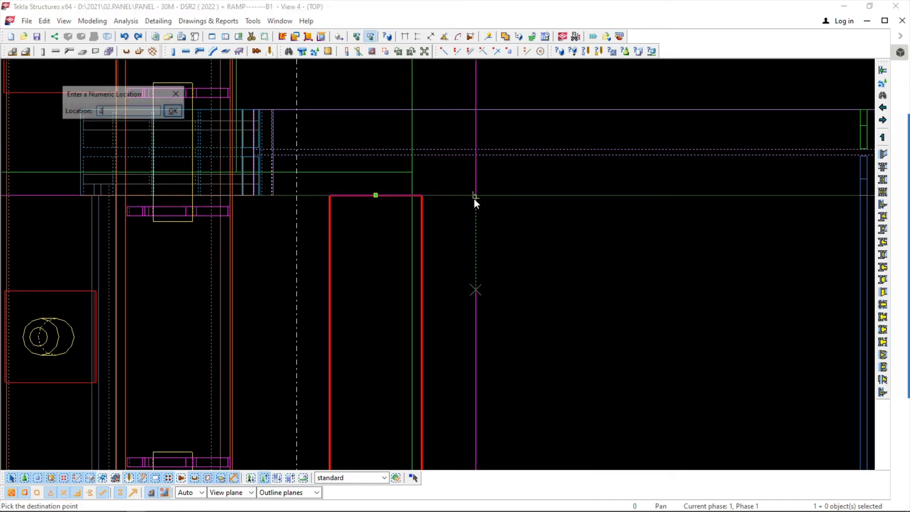
{"action": "key", "text": "Return"}
Weld the plate to the upper and lower ramp beams it connects
{"action": "scroll", "coordinate": [452, 198], "scroll_direction": "down", "scroll_amount": 3}
{"action": "middle_click_drag", "start_coordinate": [472, 216], "coordinate": [399, 212]}
{"action": "scroll", "coordinate": [408, 232], "scroll_direction": "up", "scroll_amount": 3}
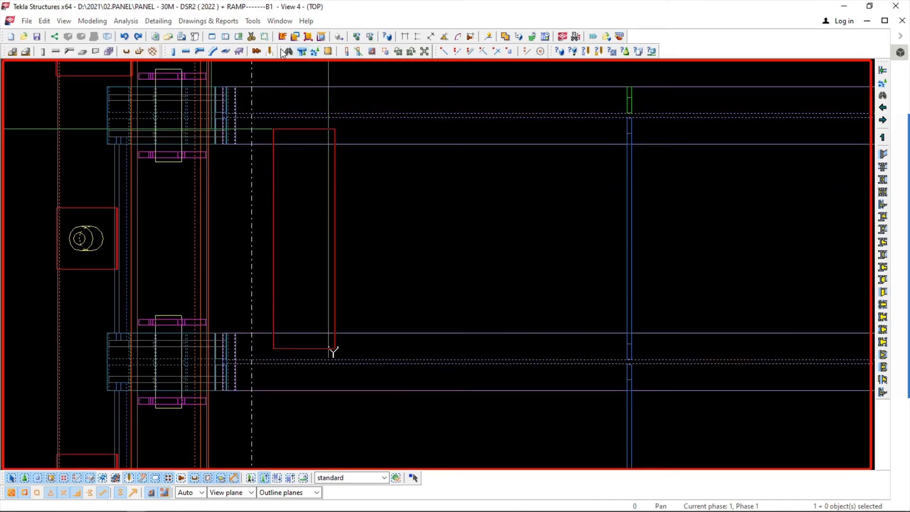
{"action": "left_click", "coordinate": [384, 144]}
{"action": "left_click", "coordinate": [334, 162]}
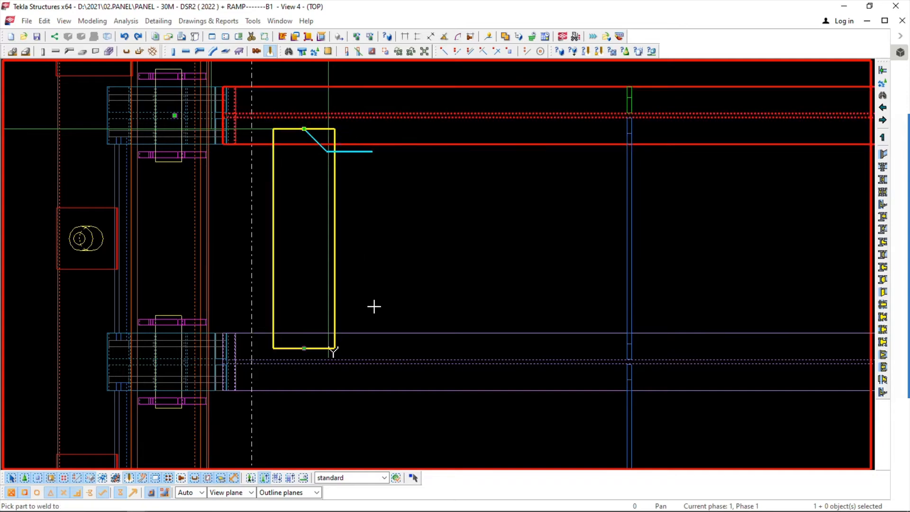
{"action": "left_click", "coordinate": [368, 333]}
{"action": "left_click", "coordinate": [335, 313]}
{"action": "right_click", "coordinate": [364, 216]}
{"action": "left_click", "coordinate": [374, 225]}
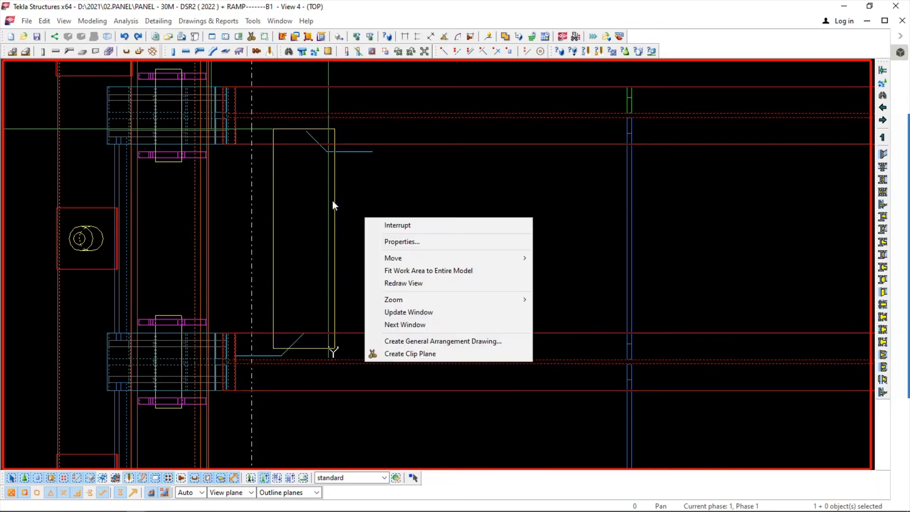
Copy the welded plate into the next two bays, using the ramp beams' flange edges as reference points
{"action": "right_click", "coordinate": [334, 199]}
{"action": "left_click", "coordinate": [350, 264]}
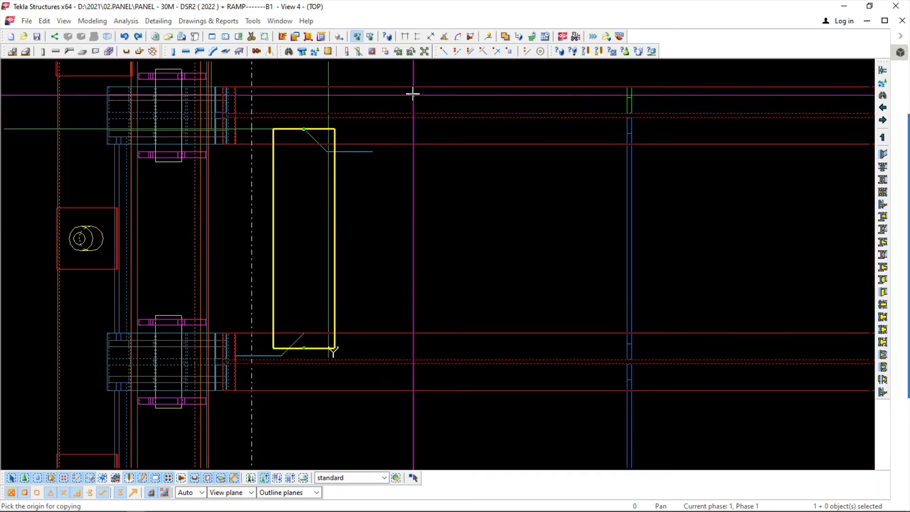
{"action": "left_click", "coordinate": [403, 186]}
{"action": "middle_click_drag", "start_coordinate": [406, 330], "coordinate": [433, 207]}
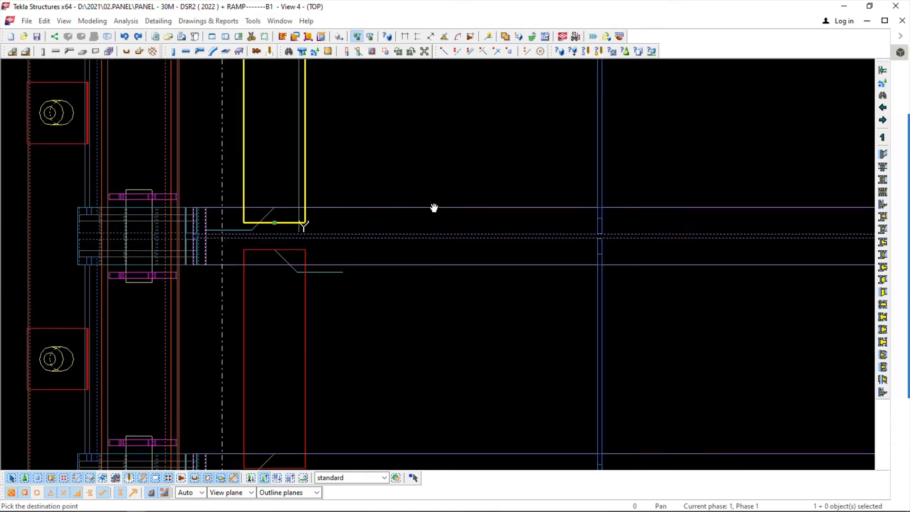
{"action": "scroll", "coordinate": [406, 248], "scroll_direction": "down", "scroll_amount": 3}
{"action": "left_click", "coordinate": [404, 269]}
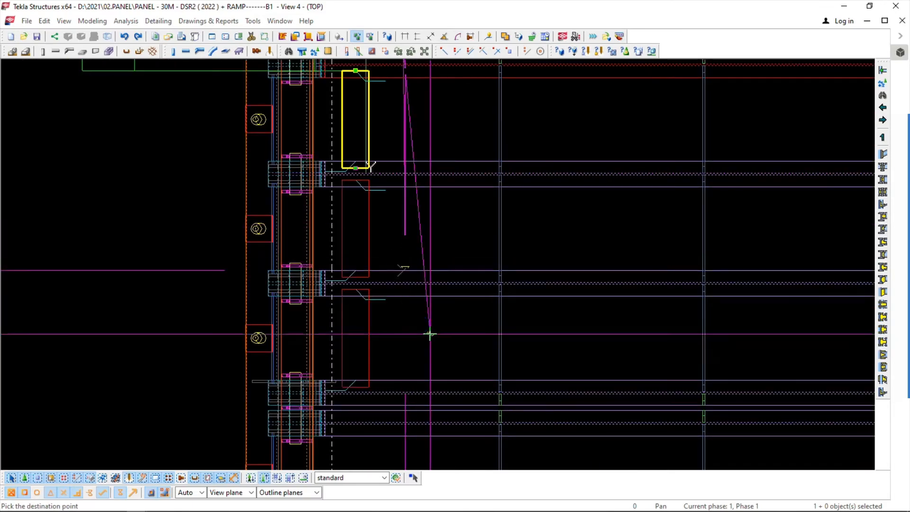
{"action": "key", "text": "Escape"}
Copy the three connecting plates together to the remaining groups of ramp beams, using matching flange edges as reference points
{"action": "middle_click_drag", "start_coordinate": [429, 333], "coordinate": [425, 276]}
{"action": "left_click", "coordinate": [365, 257], "text": "ctrl"}
{"action": "right_click", "coordinate": [404, 271]}
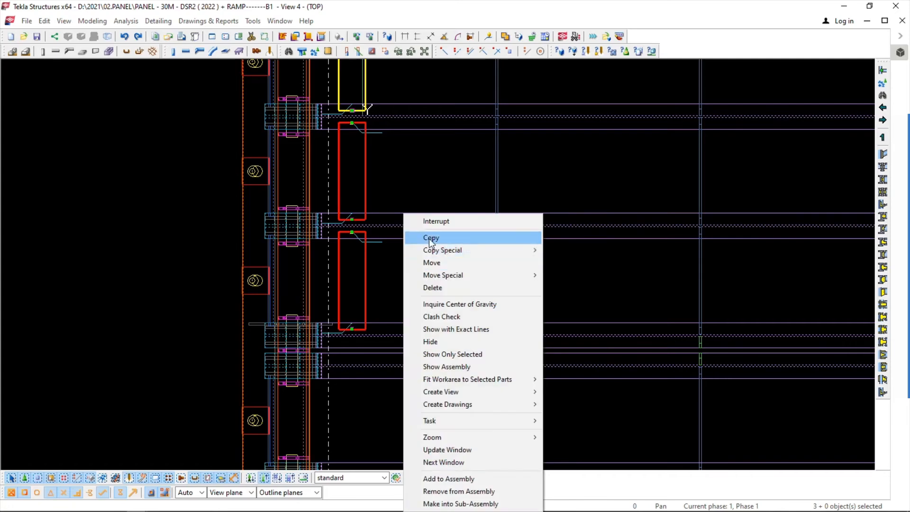
{"action": "left_click", "coordinate": [429, 238]}
{"action": "left_click", "coordinate": [423, 150]}
{"action": "middle_click_drag", "start_coordinate": [440, 380], "coordinate": [434, 142]}
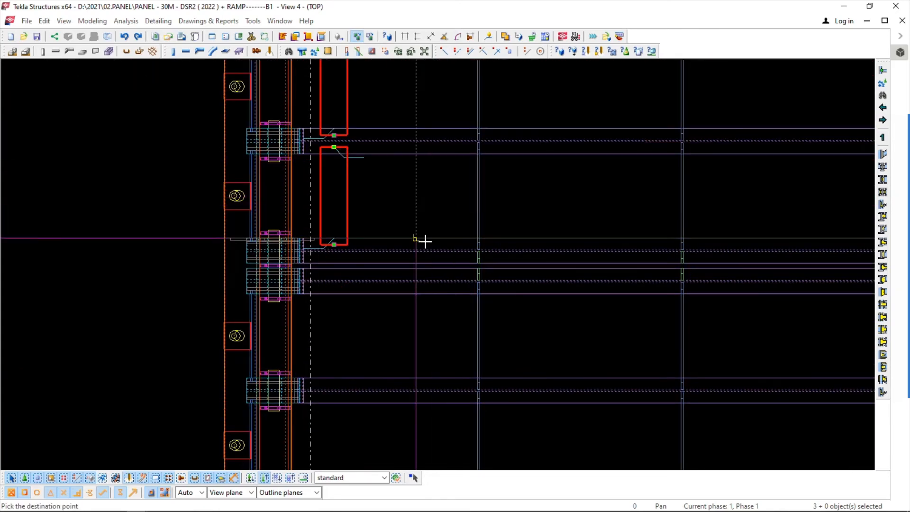
{"action": "scroll", "coordinate": [440, 304], "scroll_direction": "down", "scroll_amount": 2}
{"action": "scroll", "coordinate": [420, 227], "scroll_direction": "up", "scroll_amount": 4}
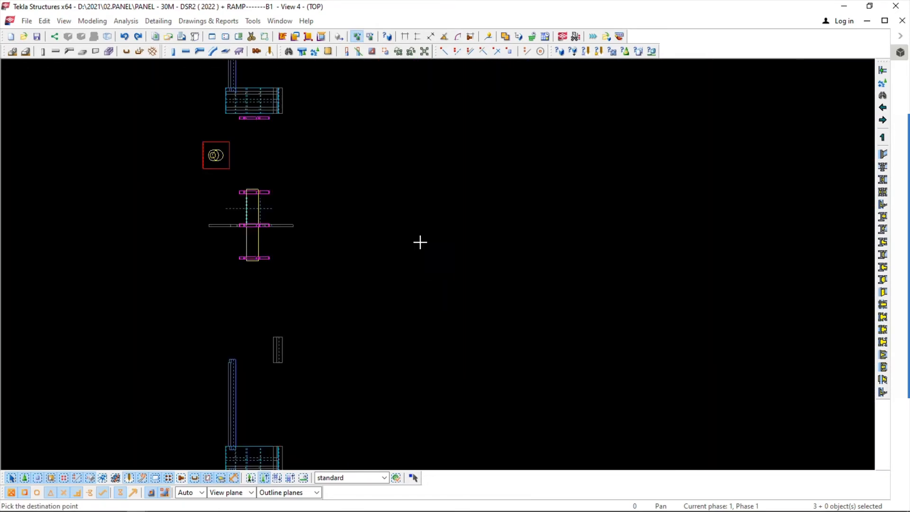
{"action": "scroll", "coordinate": [394, 144], "scroll_direction": "down", "scroll_amount": 2}
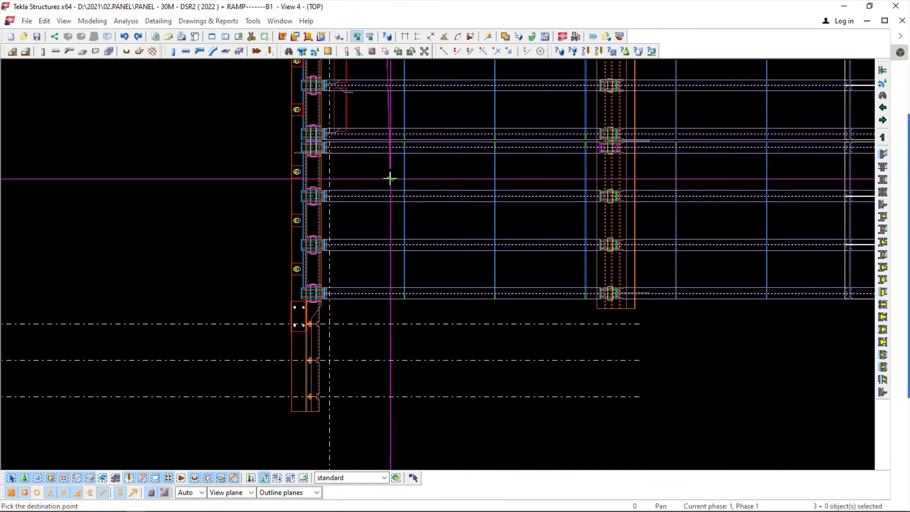
{"action": "scroll", "coordinate": [386, 160], "scroll_direction": "up", "scroll_amount": 4}
{"action": "scroll", "coordinate": [363, 117], "scroll_direction": "down", "scroll_amount": 3}
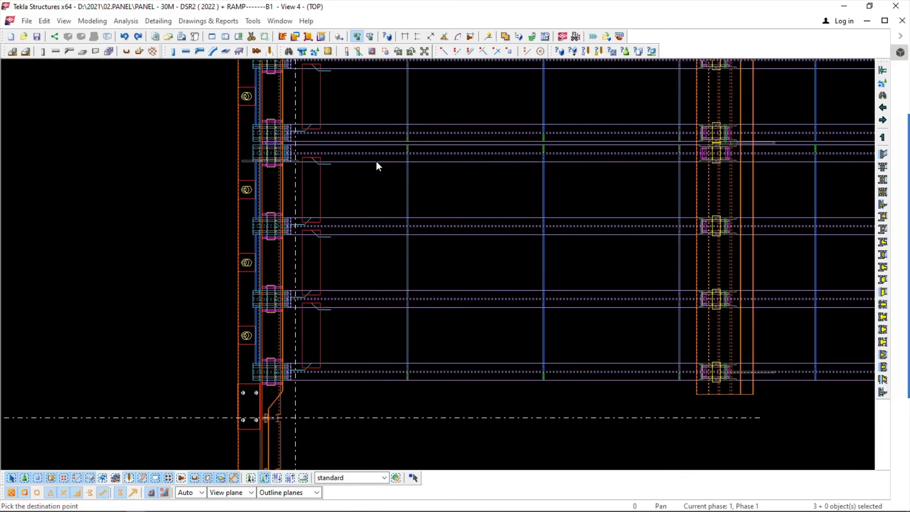
Close View 3 - (TOP) and View 4 - (TOP), and return to View 2 - (TOP)
{"action": "left_click", "coordinate": [280, 21]}
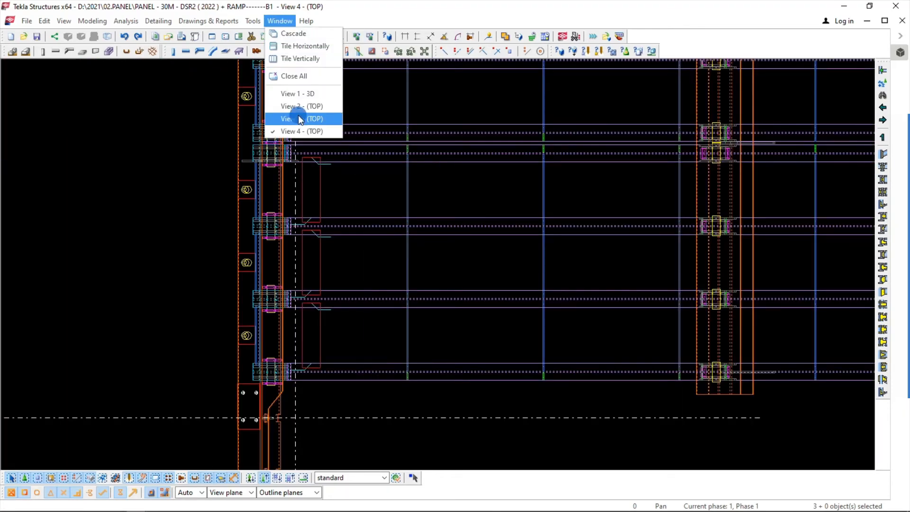
{"action": "left_click", "coordinate": [300, 118]}
{"action": "left_click", "coordinate": [279, 21]}
{"action": "left_click", "coordinate": [525, 110]}
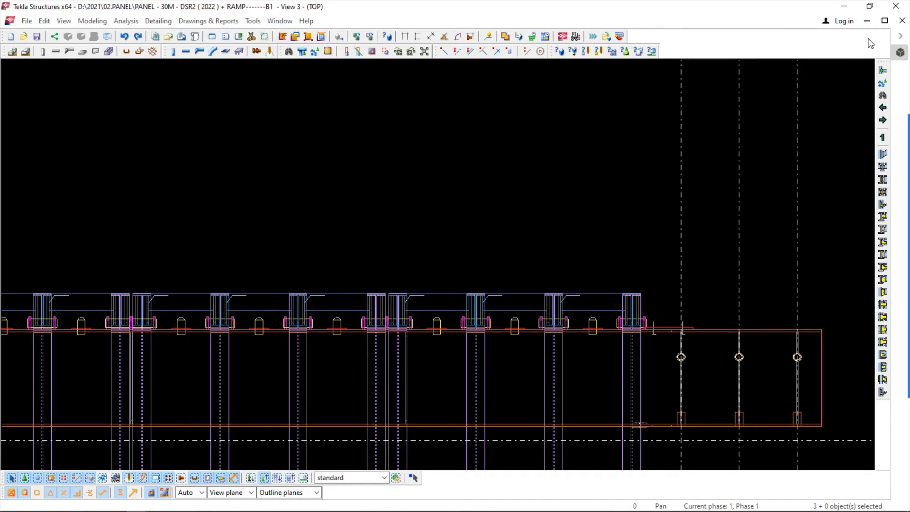
{"action": "left_click", "coordinate": [902, 23]}
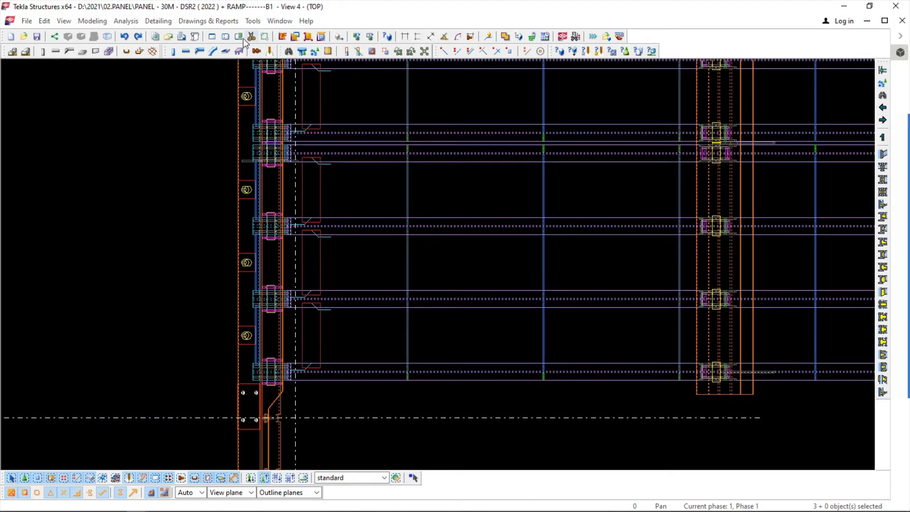
{"action": "left_click", "coordinate": [902, 21]}
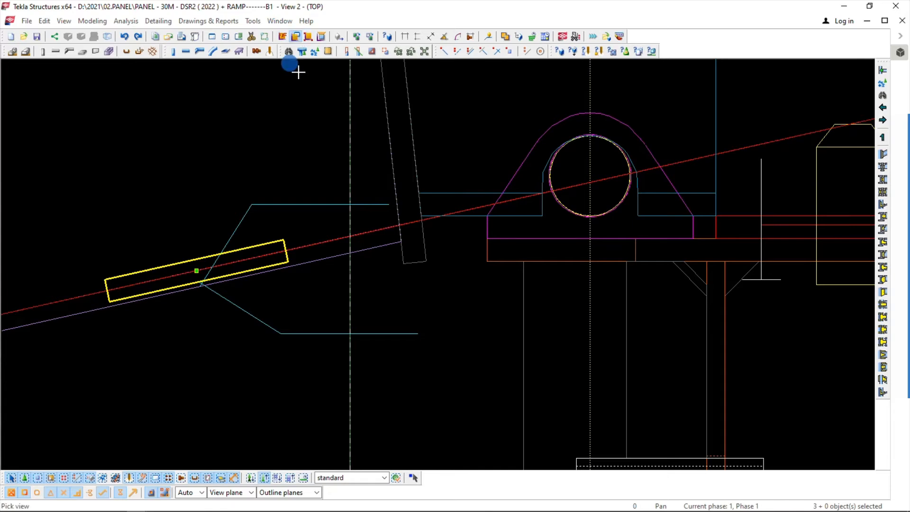
Try to seat the connecting plate on the sloping beam's lower flange by setting its depth position to Front
{"action": "scroll", "coordinate": [372, 203], "scroll_direction": "up", "scroll_amount": 3}
{"action": "double_click", "coordinate": [334, 203]}
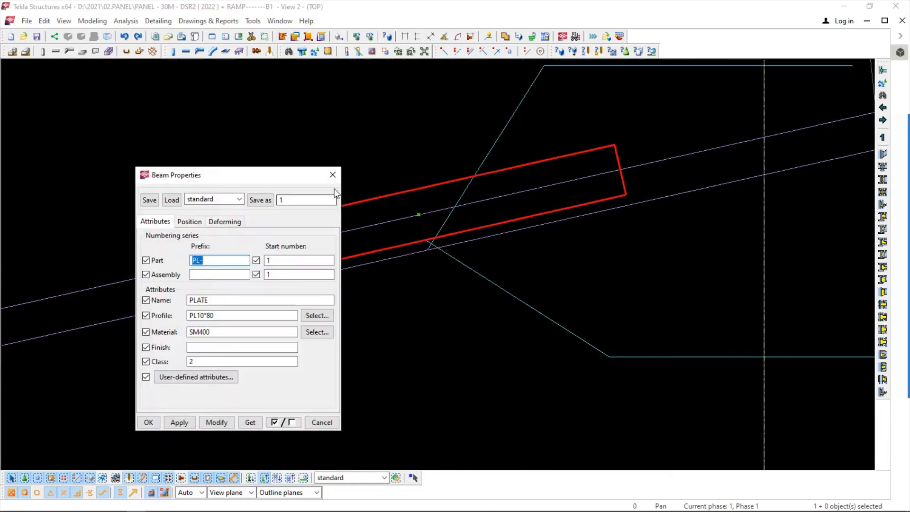
{"action": "left_click", "coordinate": [189, 221]}
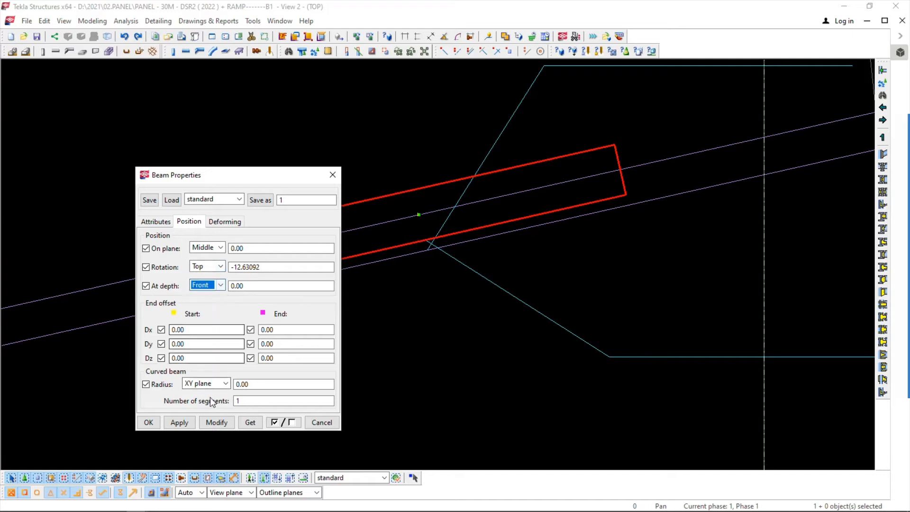
{"action": "left_click", "coordinate": [214, 423]}
{"action": "middle_click_drag", "start_coordinate": [549, 343], "coordinate": [542, 269]}
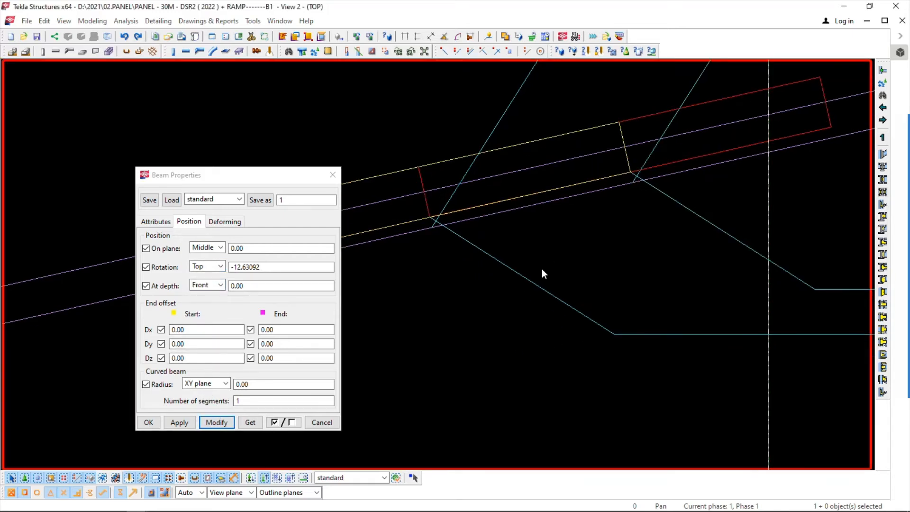
Set the first plate's on-plane position to Left, then apply only that attribute to the remaining connecting plates
{"action": "double_click", "coordinate": [400, 164]}
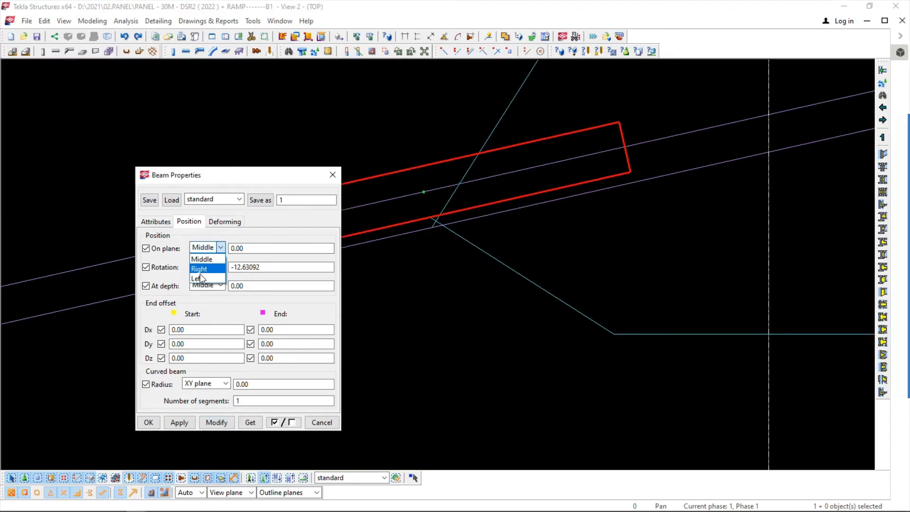
{"action": "left_click", "coordinate": [227, 417]}
{"action": "left_click", "coordinate": [491, 169]}
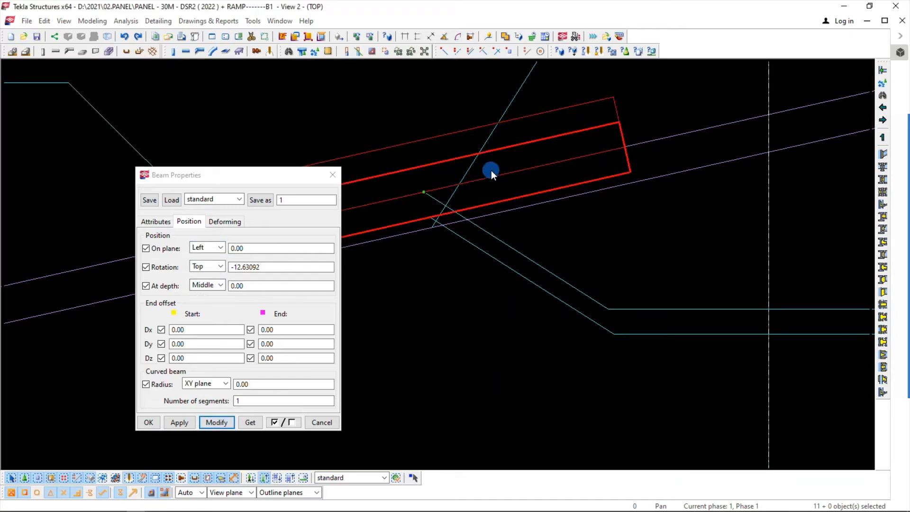
{"action": "left_click", "coordinate": [293, 422]}
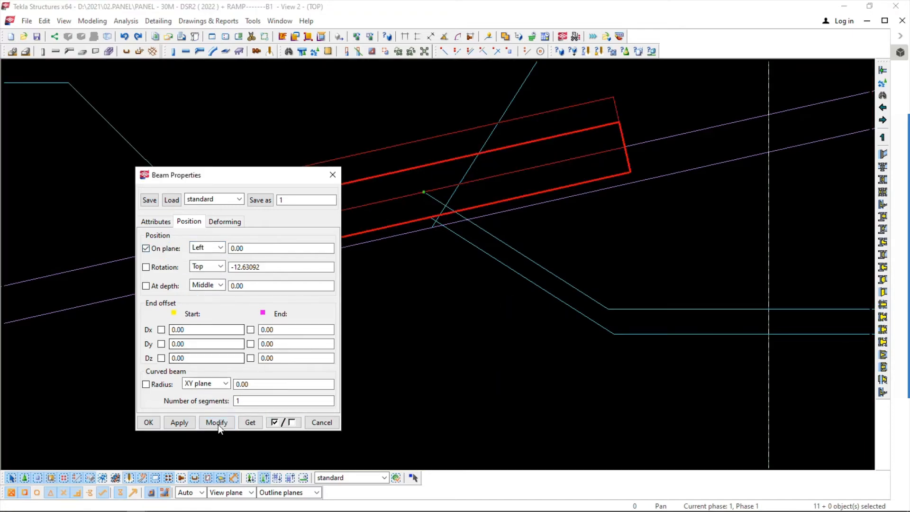
{"action": "left_click", "coordinate": [221, 424]}
{"action": "left_click", "coordinate": [316, 422]}
Redraw the view and move all connecting plates up the slope so their lower corner meets the beam flange's end
{"action": "scroll", "coordinate": [417, 224], "scroll_direction": "down", "scroll_amount": 3}
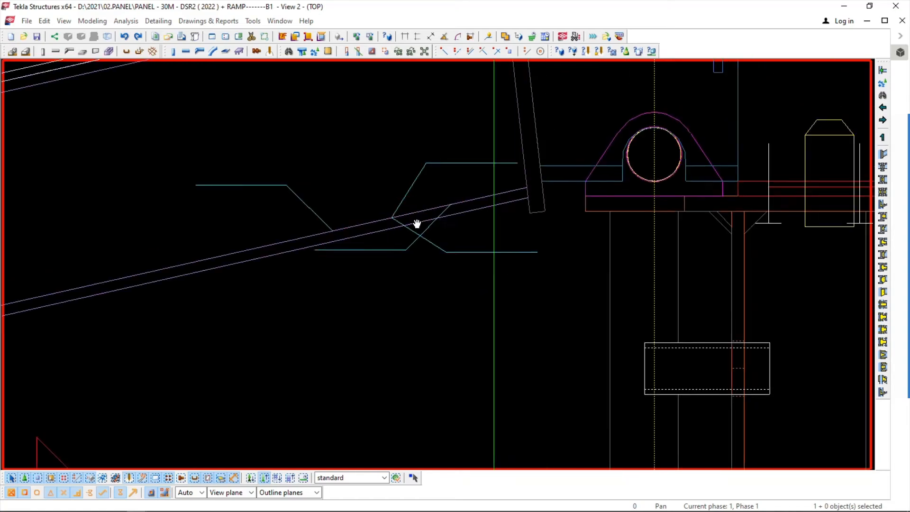
{"action": "right_click", "coordinate": [438, 183]}
{"action": "left_click", "coordinate": [472, 247]}
{"action": "right_click", "coordinate": [362, 195]}
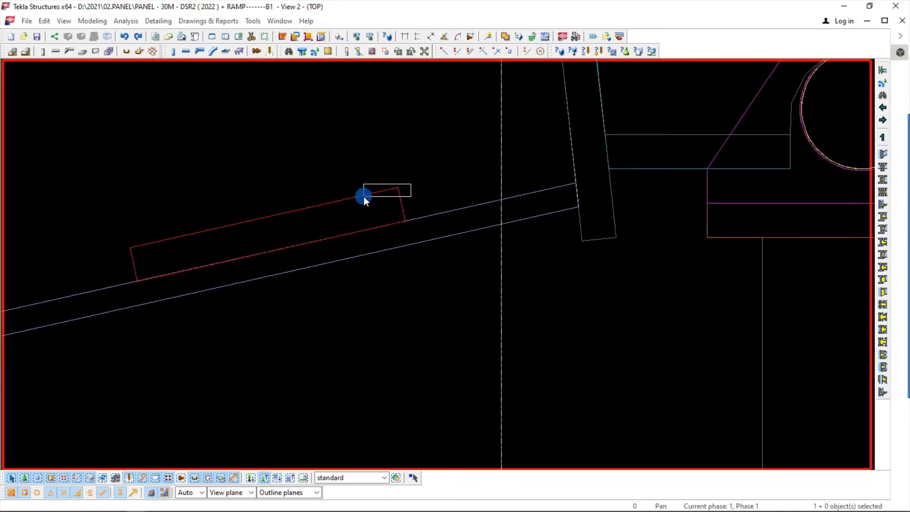
{"action": "left_click", "coordinate": [393, 213]}
{"action": "left_click", "coordinate": [404, 220]}
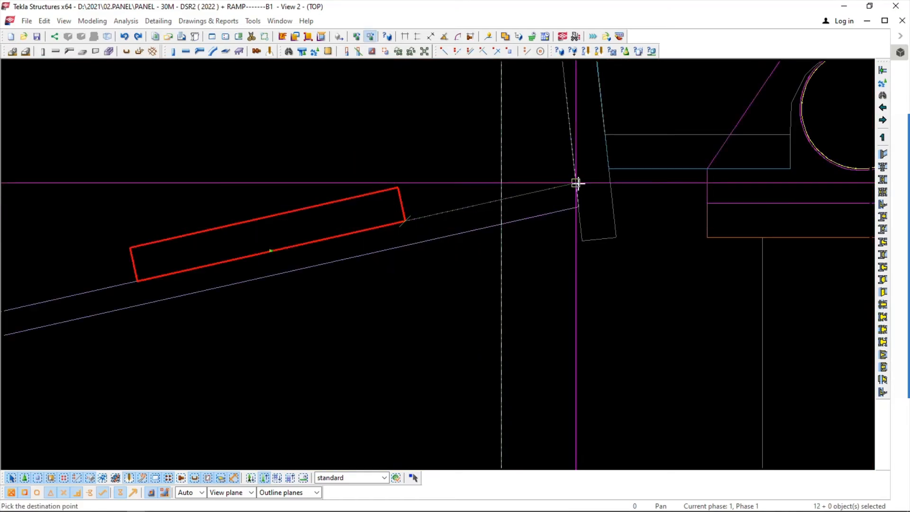
{"action": "left_click", "coordinate": [577, 183]}
Move all connecting plates 15 mm back down the slope from the beam end and redraw the view
{"action": "right_click", "coordinate": [403, 153]}
{"action": "left_click", "coordinate": [427, 202]}
{"action": "left_click", "coordinate": [388, 195]}
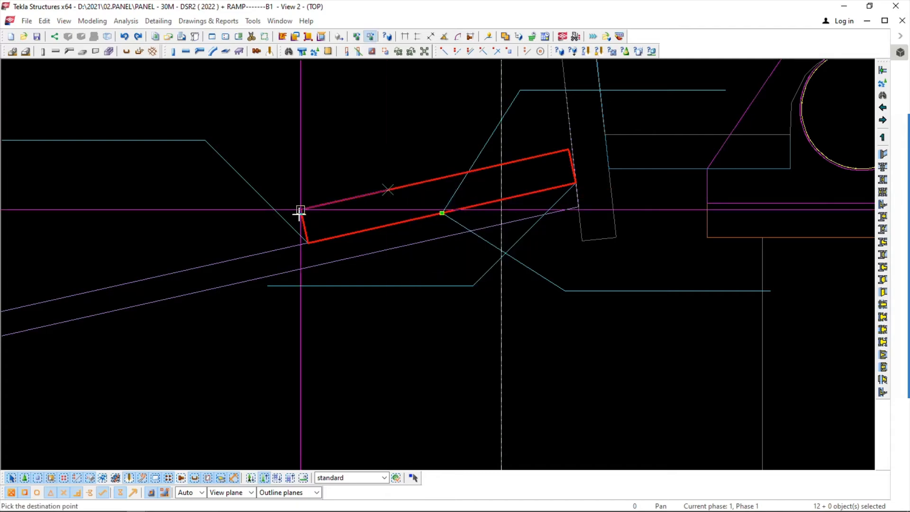
{"action": "type", "text": "15"}
{"action": "key", "text": "Return"}
{"action": "scroll", "coordinate": [299, 214], "scroll_direction": "down", "scroll_amount": 2}
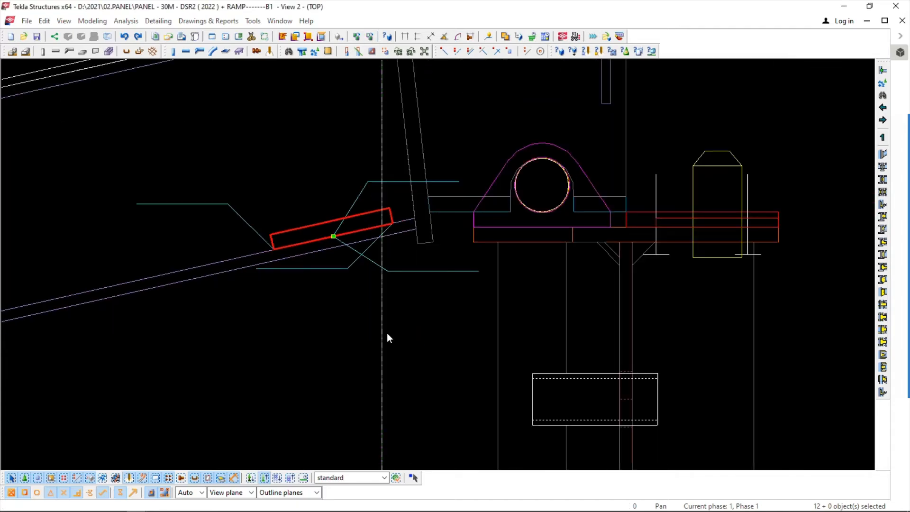
{"action": "left_click", "coordinate": [387, 333]}
{"action": "scroll", "coordinate": [318, 204], "scroll_direction": "down", "scroll_amount": 2}
{"action": "right_click", "coordinate": [588, 153]}
{"action": "left_click", "coordinate": [617, 216]}
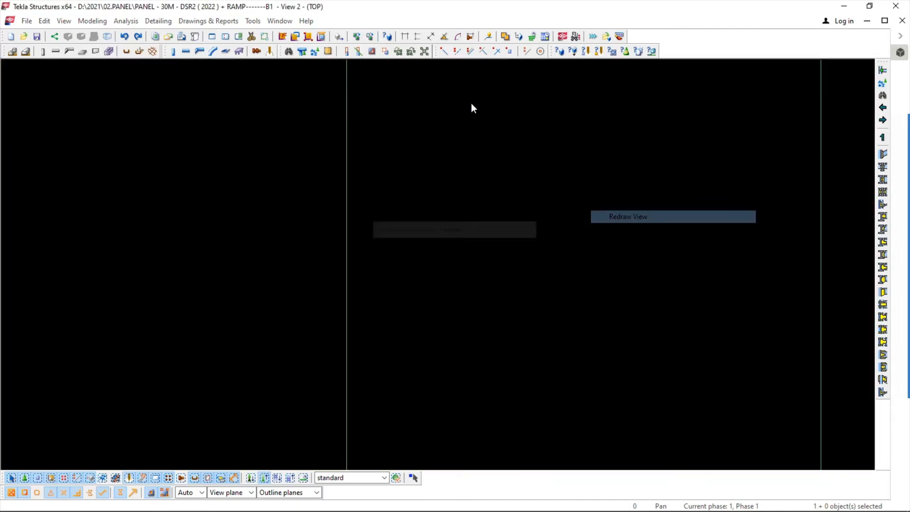
Switch to the 3D model view and redraw it
{"action": "left_click", "coordinate": [285, 24]}
{"action": "left_click", "coordinate": [303, 95]}
{"action": "right_click", "coordinate": [349, 143]}
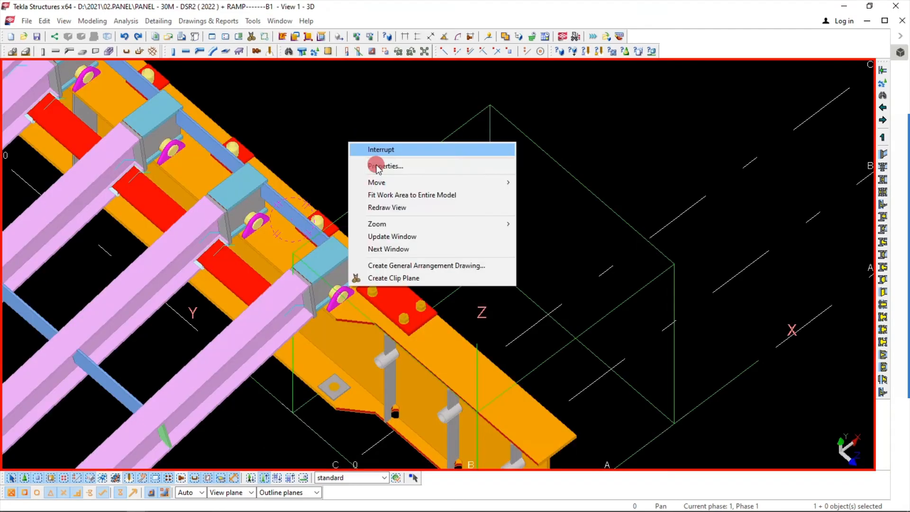
{"action": "left_click", "coordinate": [389, 208]}
Examine the connecting plates between the ramp beams at their upper ends, from above and in close-up
{"action": "scroll", "coordinate": [355, 137], "scroll_direction": "down", "scroll_amount": 5}
{"action": "middle_click_drag", "start_coordinate": [377, 192], "coordinate": [341, 299], "text": "ctrl"}
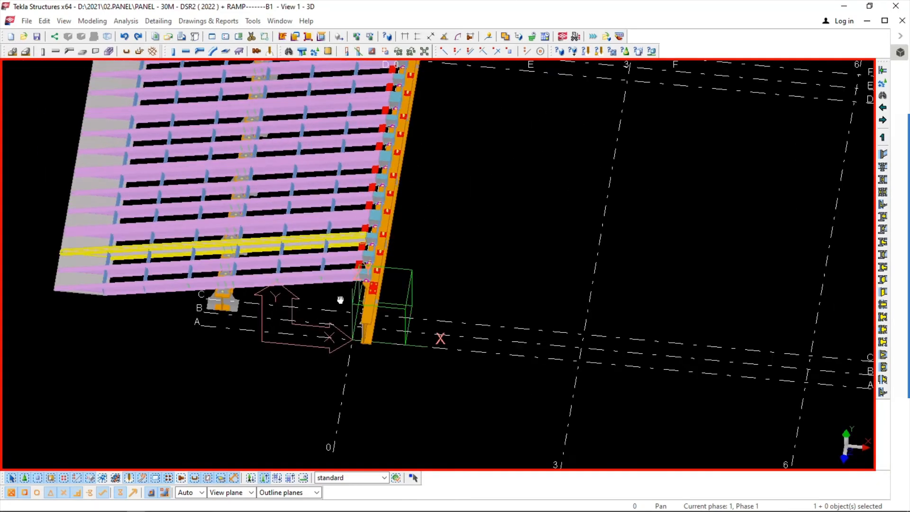
{"action": "middle_click_drag", "start_coordinate": [360, 232], "coordinate": [303, 326]}
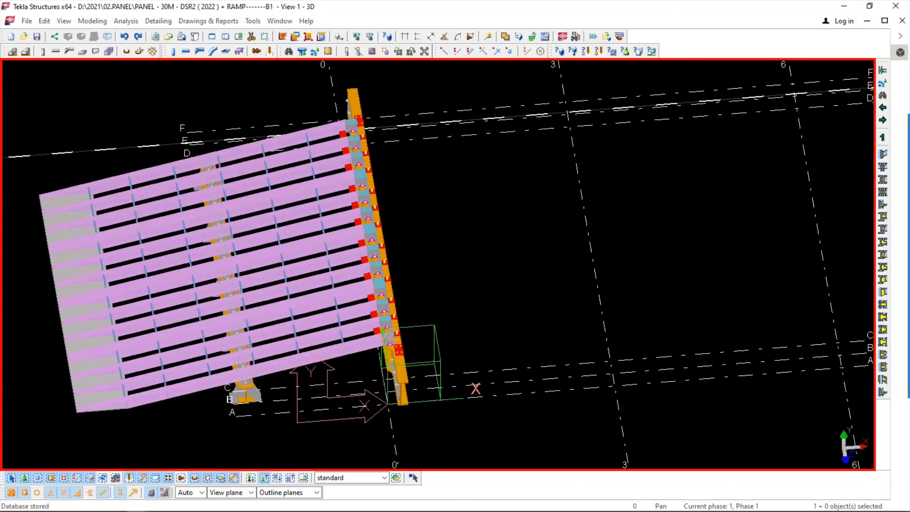
{"action": "scroll", "coordinate": [349, 368], "scroll_direction": "up", "scroll_amount": 6}
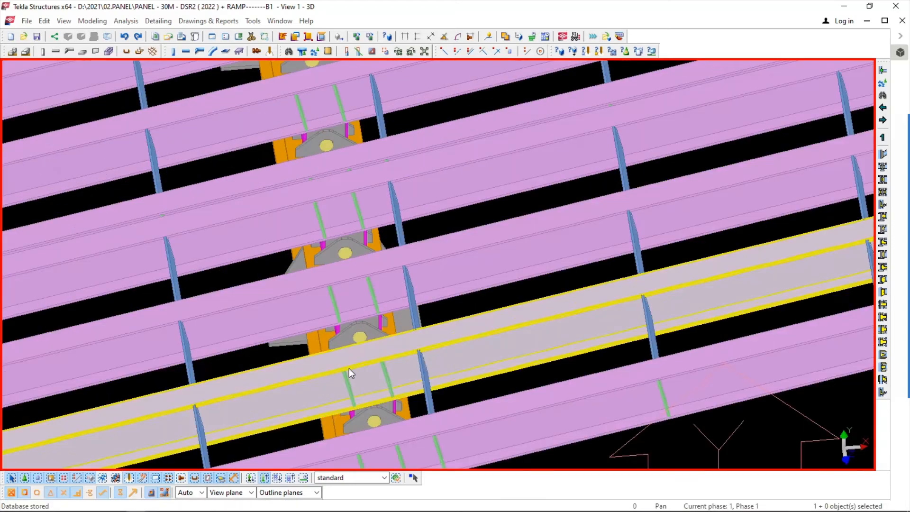
{"action": "middle_click_drag", "start_coordinate": [349, 368], "coordinate": [192, 353]}
{"action": "scroll", "coordinate": [199, 351], "scroll_direction": "down", "scroll_amount": 5}
{"action": "scroll", "coordinate": [336, 300], "scroll_direction": "up", "scroll_amount": 5}
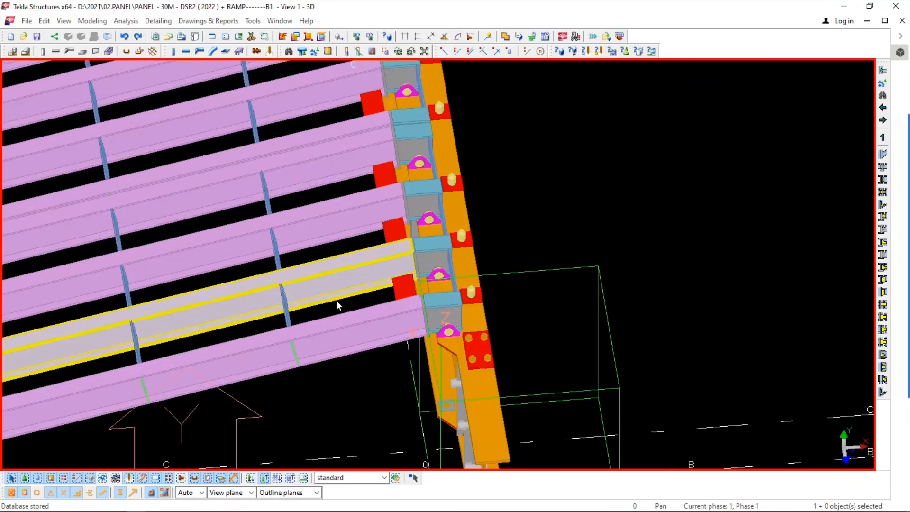
{"action": "key", "text": "v"}
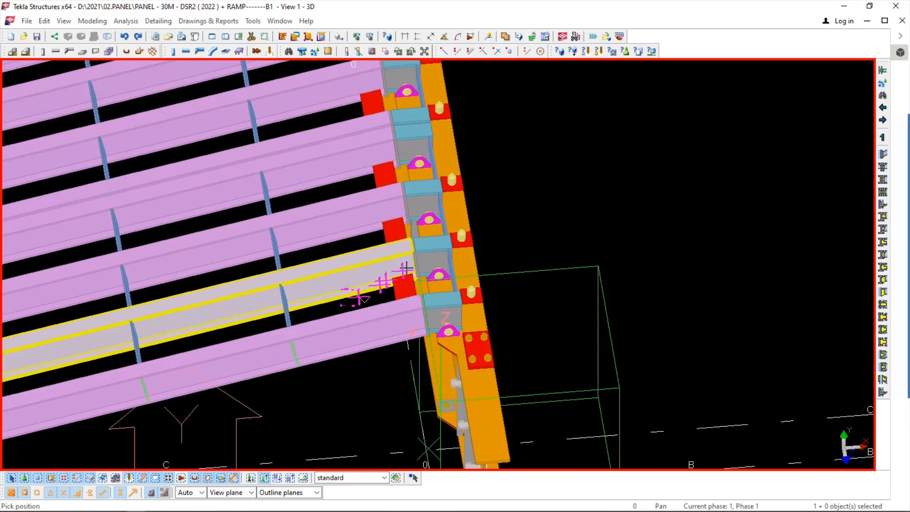
{"action": "middle_click_drag", "start_coordinate": [375, 284], "coordinate": [360, 247], "text": "ctrl"}
{"action": "scroll", "coordinate": [360, 247], "scroll_direction": "down", "scroll_amount": 5}
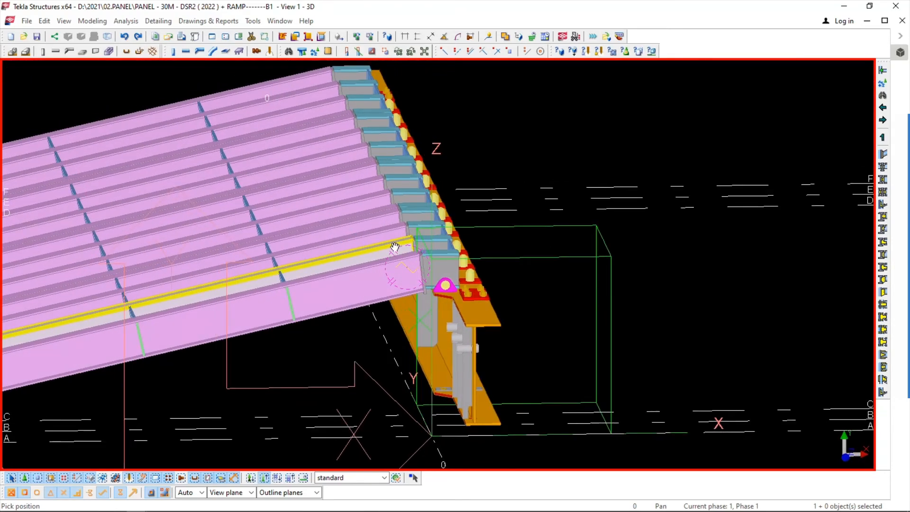
{"action": "scroll", "coordinate": [375, 266], "scroll_direction": "up", "scroll_amount": 10}
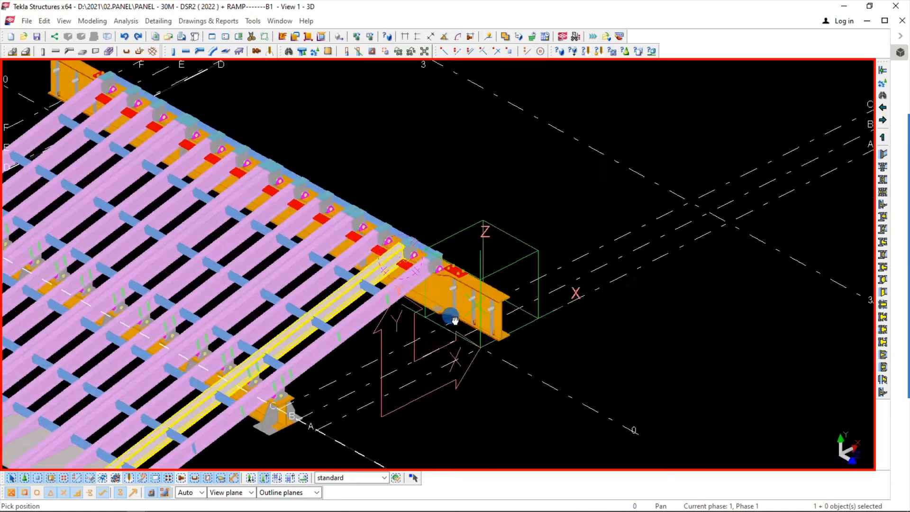
{"action": "scroll", "coordinate": [411, 237], "scroll_direction": "up", "scroll_amount": 4}
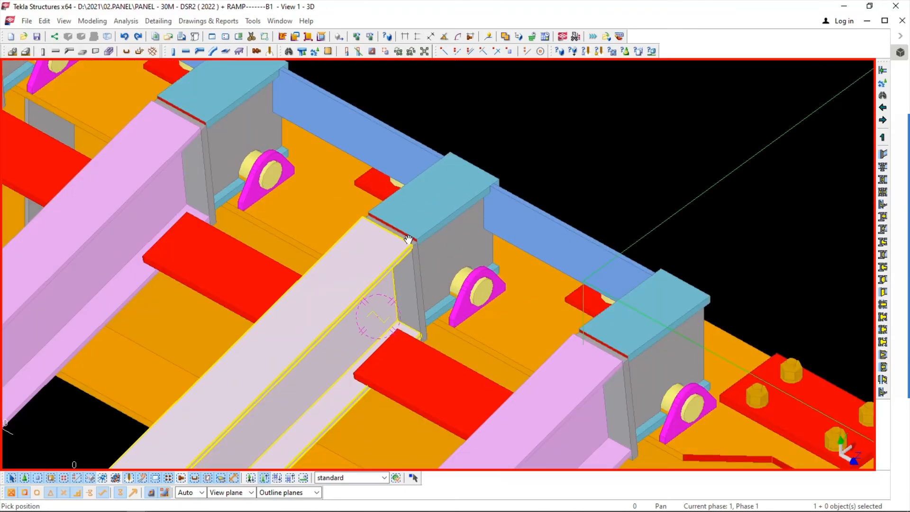
{"action": "scroll", "coordinate": [408, 240], "scroll_direction": "down", "scroll_amount": 8}
{"action": "scroll", "coordinate": [361, 228], "scroll_direction": "up", "scroll_amount": 4}
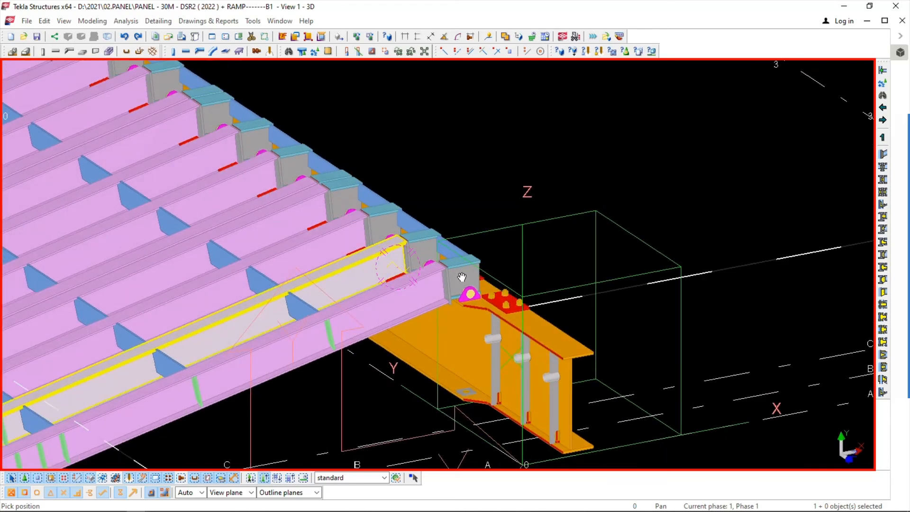
{"action": "scroll", "coordinate": [462, 277], "scroll_direction": "up", "scroll_amount": 3}
Examine the whole ramp and its underside, including the connecting plates and both orange support beams
{"action": "scroll", "coordinate": [441, 294], "scroll_direction": "down", "scroll_amount": 10}
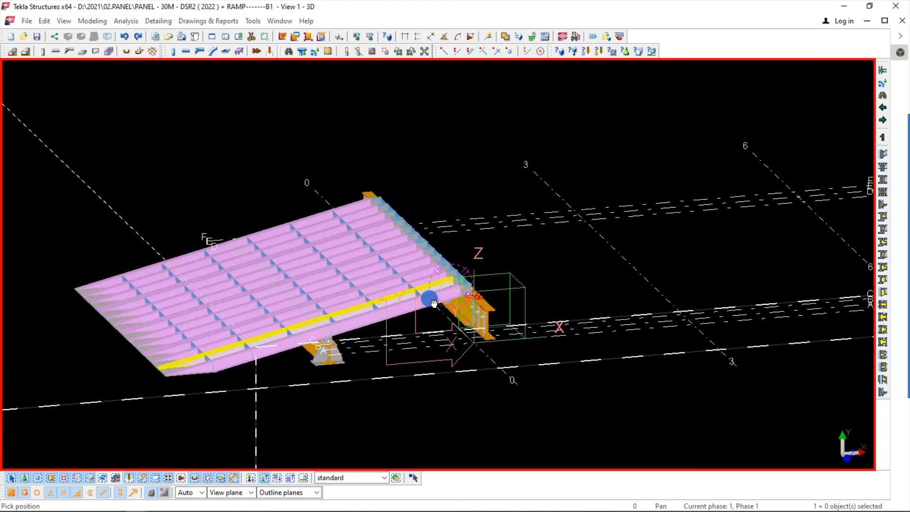
{"action": "scroll", "coordinate": [322, 339], "scroll_direction": "up", "scroll_amount": 6}
{"action": "scroll", "coordinate": [360, 303], "scroll_direction": "down", "scroll_amount": 4}
{"action": "scroll", "coordinate": [380, 228], "scroll_direction": "up", "scroll_amount": 4}
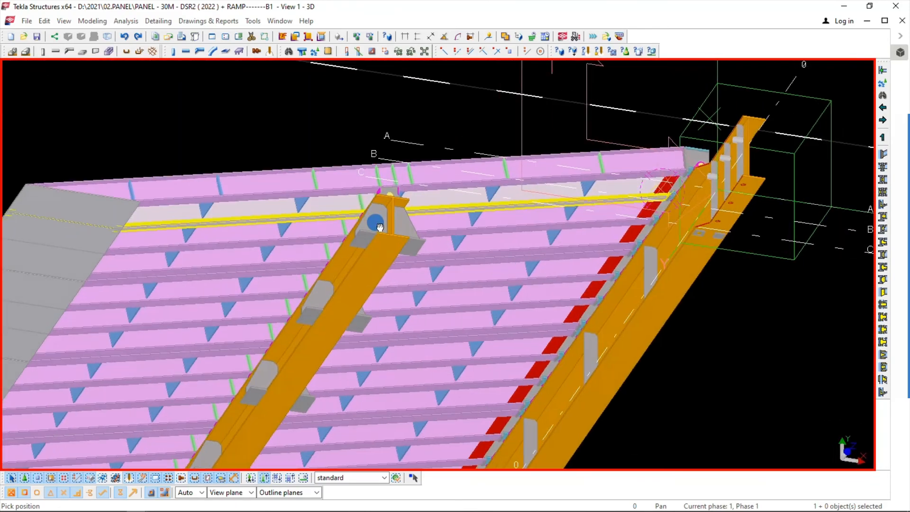
{"action": "scroll", "coordinate": [312, 244], "scroll_direction": "up", "scroll_amount": 4}
{"action": "scroll", "coordinate": [319, 260], "scroll_direction": "down", "scroll_amount": 6}
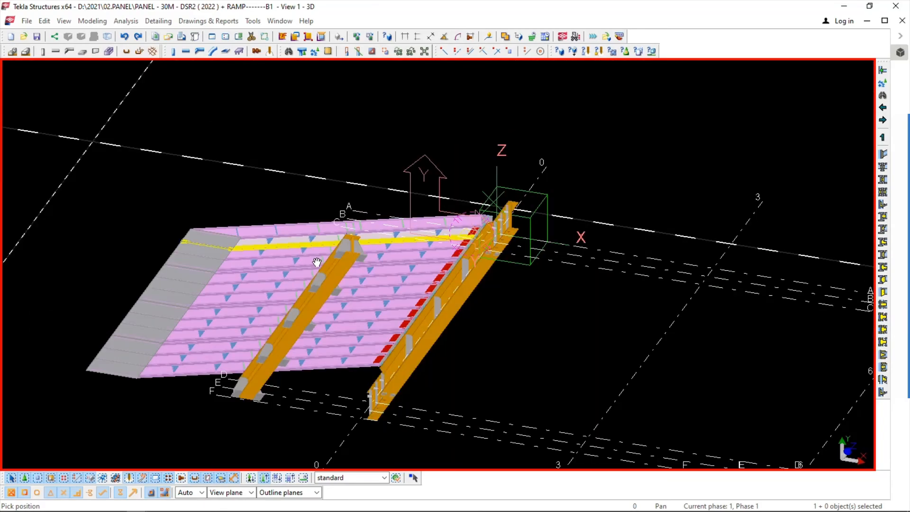
{"action": "middle_click_drag", "start_coordinate": [317, 262], "coordinate": [425, 325], "text": "ctrl"}
Examine the outermost stub beam's connection from the side and end, checking its stiffeners, pin, lugs and the adjoining connecting plate
{"action": "scroll", "coordinate": [472, 235], "scroll_direction": "up", "scroll_amount": 5}
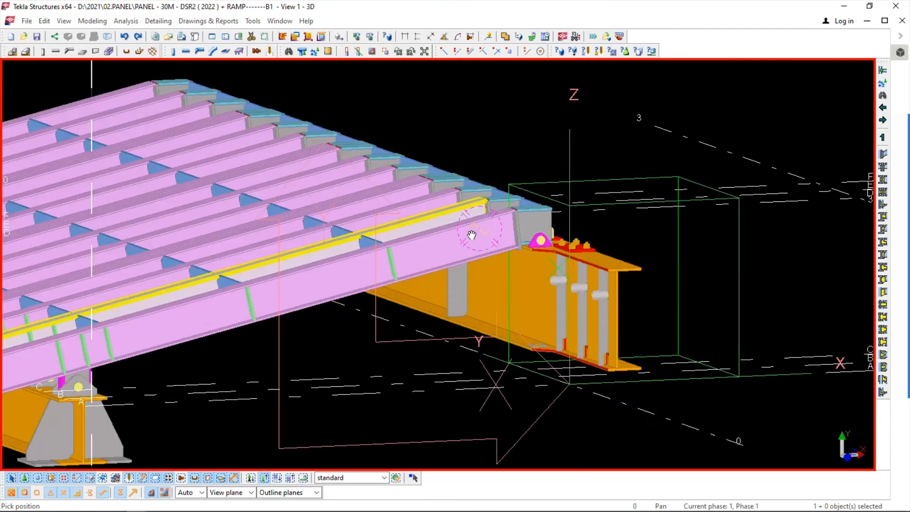
{"action": "scroll", "coordinate": [472, 236], "scroll_direction": "up", "scroll_amount": 2}
{"action": "scroll", "coordinate": [539, 233], "scroll_direction": "up", "scroll_amount": 3}
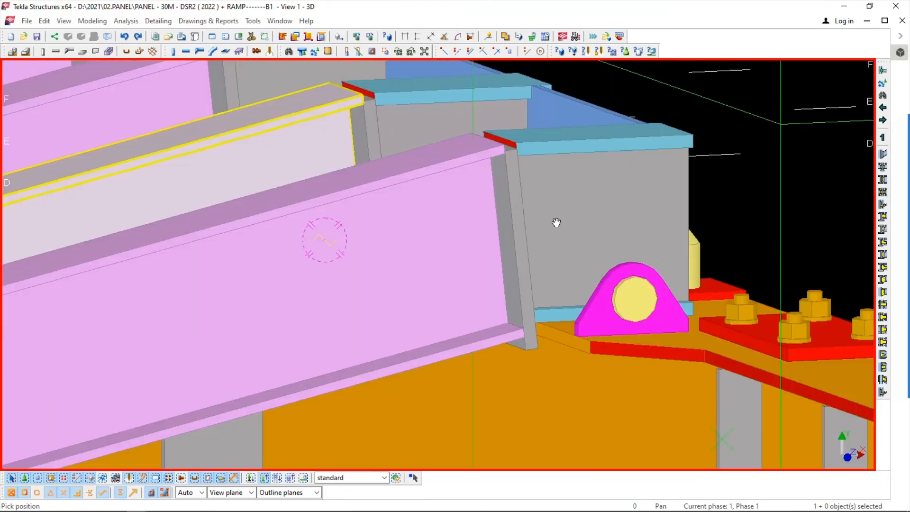
{"action": "scroll", "coordinate": [556, 228], "scroll_direction": "down", "scroll_amount": 4}
{"action": "middle_click_drag", "start_coordinate": [577, 240], "coordinate": [319, 260], "text": "ctrl"}
{"action": "scroll", "coordinate": [233, 241], "scroll_direction": "up", "scroll_amount": 5}
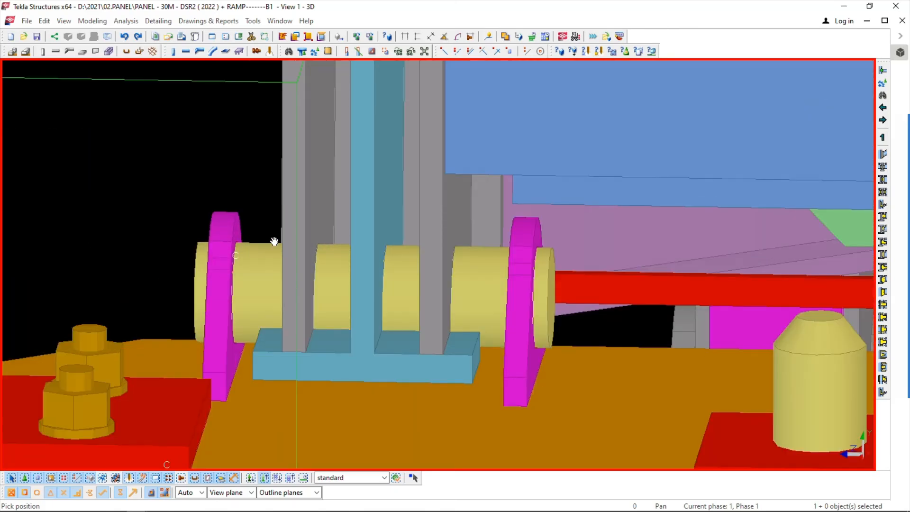
{"action": "scroll", "coordinate": [326, 244], "scroll_direction": "down", "scroll_amount": 3}
{"action": "middle_click_drag", "start_coordinate": [326, 245], "coordinate": [337, 249], "text": "ctrl"}
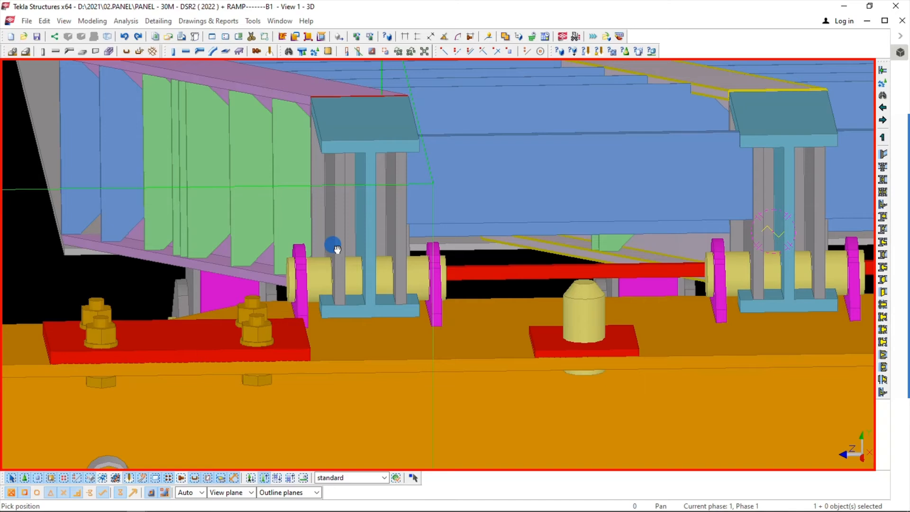
{"action": "middle_click_drag", "start_coordinate": [337, 248], "coordinate": [334, 245], "text": "ctrl"}
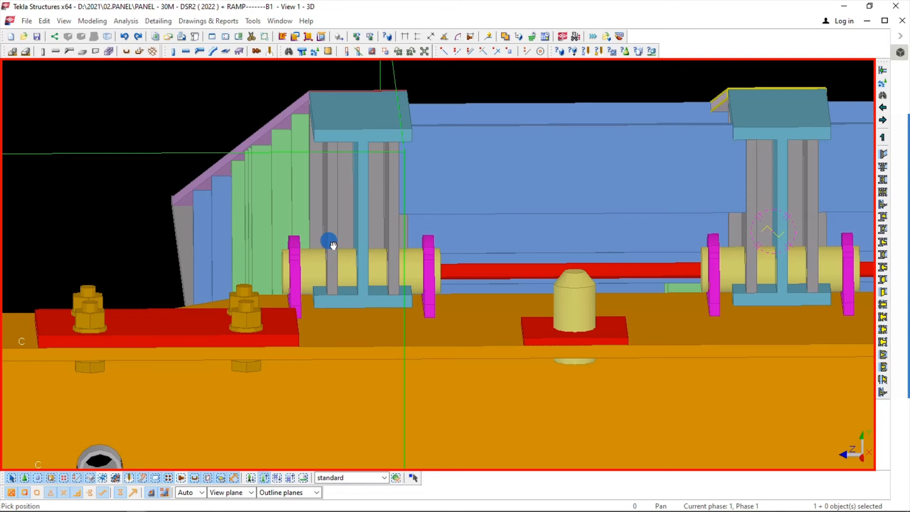
{"action": "mouse_move", "coordinate": [334, 245]}
{"action": "middle_mouse_down", "text": "ctrl"}
{"action": "mouse_move", "coordinate": [322, 255]}
{"action": "mouse_move", "coordinate": [328, 264]}
{"action": "mouse_move", "coordinate": [322, 257]}
{"action": "middle_mouse_up", "text": "ctrl"}
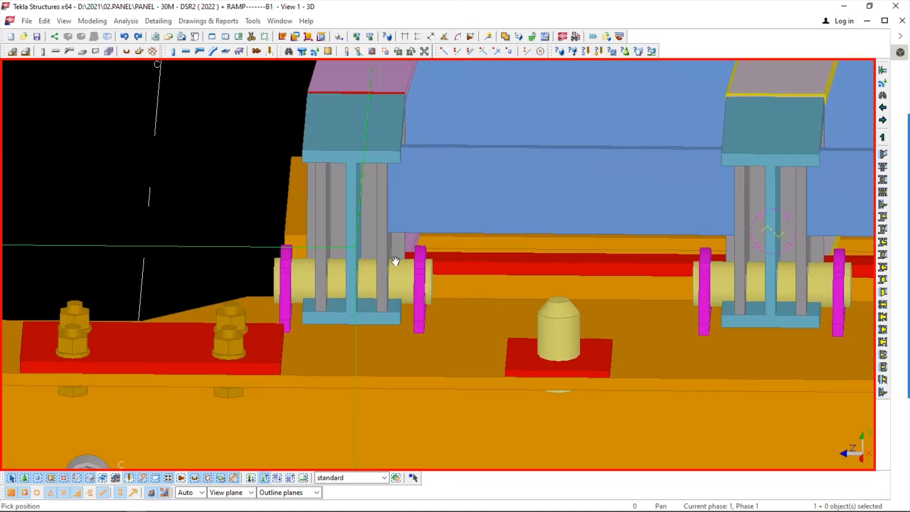
{"action": "scroll", "coordinate": [414, 262], "scroll_direction": "down", "scroll_amount": 5}
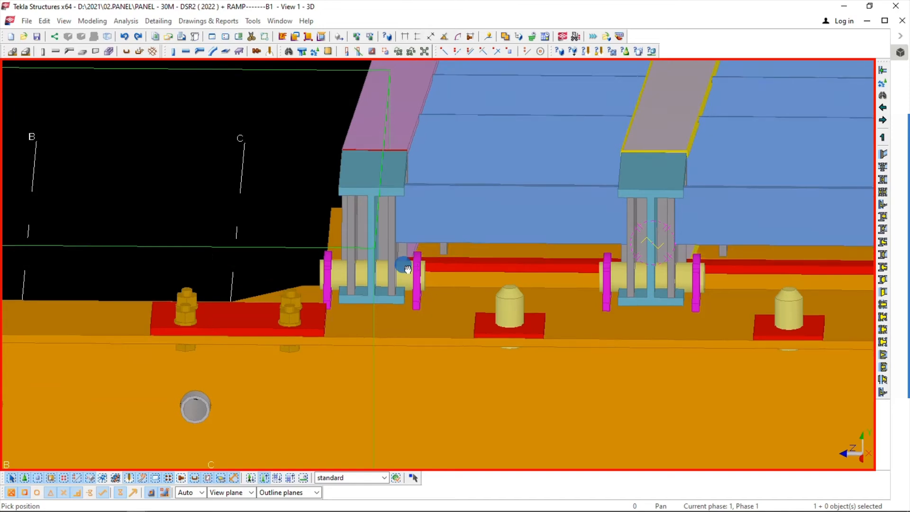
{"action": "scroll", "coordinate": [377, 269], "scroll_direction": "up", "scroll_amount": 6}
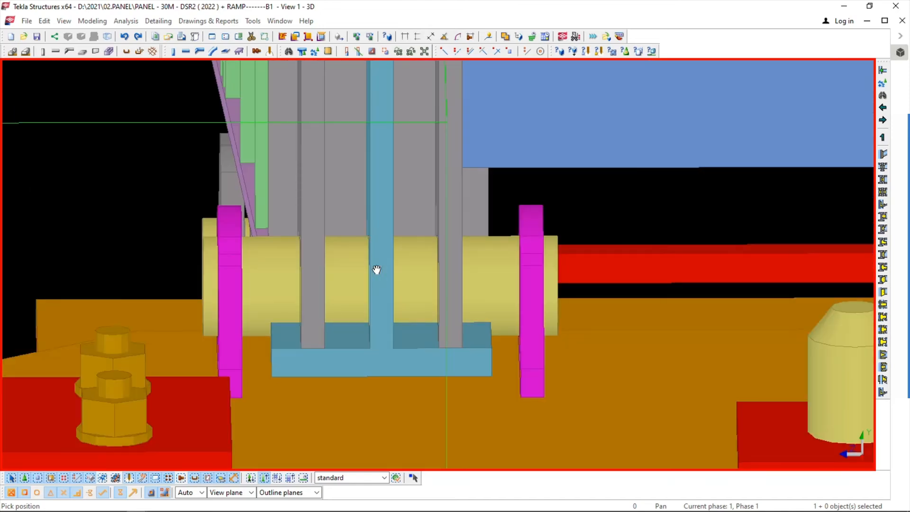
{"action": "scroll", "coordinate": [377, 269], "scroll_direction": "down", "scroll_amount": 3}
{"action": "middle_click_drag", "start_coordinate": [376, 268], "coordinate": [372, 274], "text": "ctrl"}
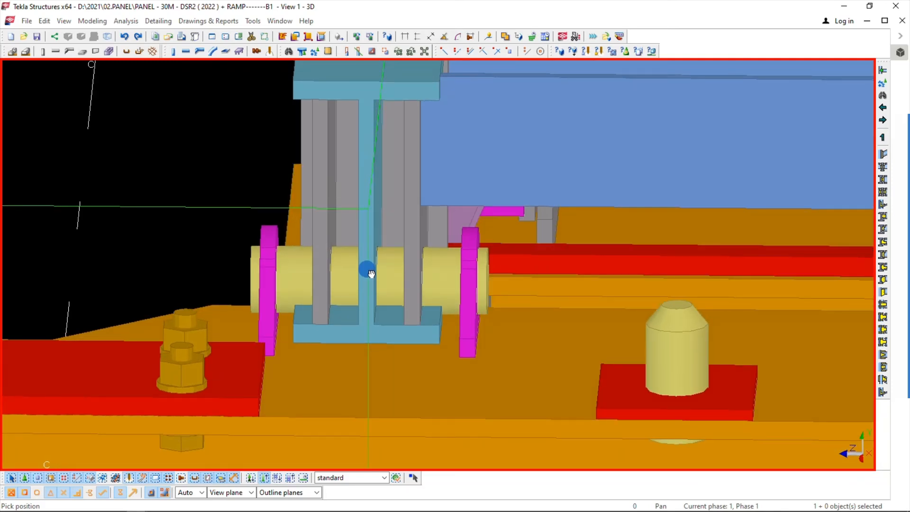
{"action": "middle_click_drag", "start_coordinate": [371, 274], "coordinate": [370, 272], "text": "ctrl"}
{"action": "scroll", "coordinate": [369, 272], "scroll_direction": "down", "scroll_amount": 5}
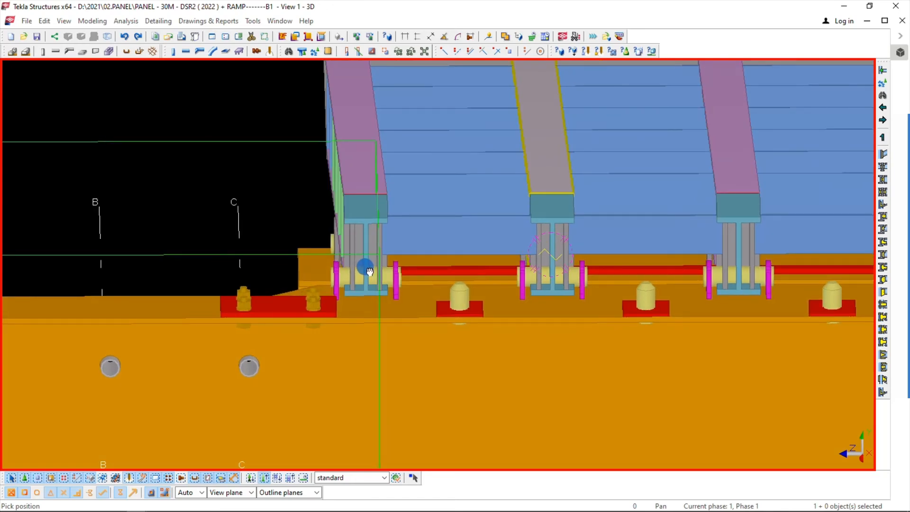
{"action": "middle_click_drag", "start_coordinate": [370, 271], "coordinate": [370, 272], "text": "ctrl"}
{"action": "scroll", "coordinate": [417, 274], "scroll_direction": "up", "scroll_amount": 4}
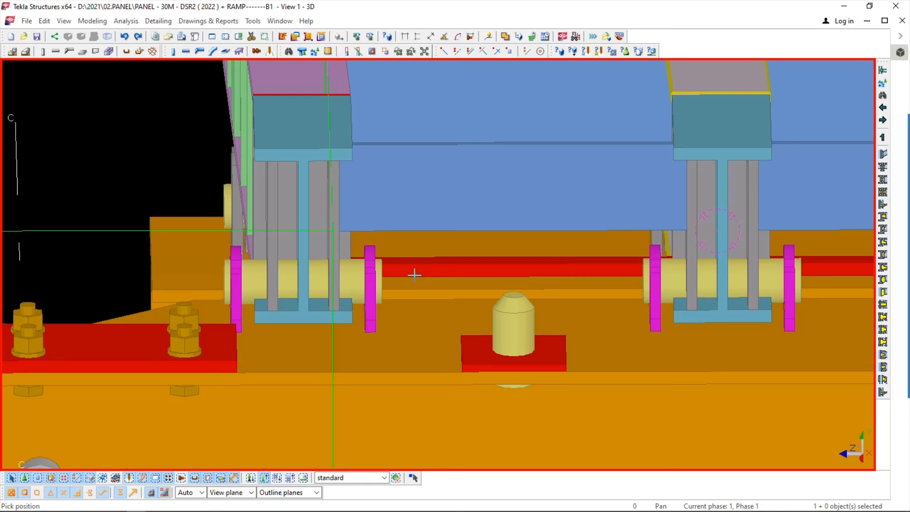
Select the support beam's top flange plate and inspect the pinned stub beams along it, including the closely paired ones
{"action": "left_click", "coordinate": [486, 307]}
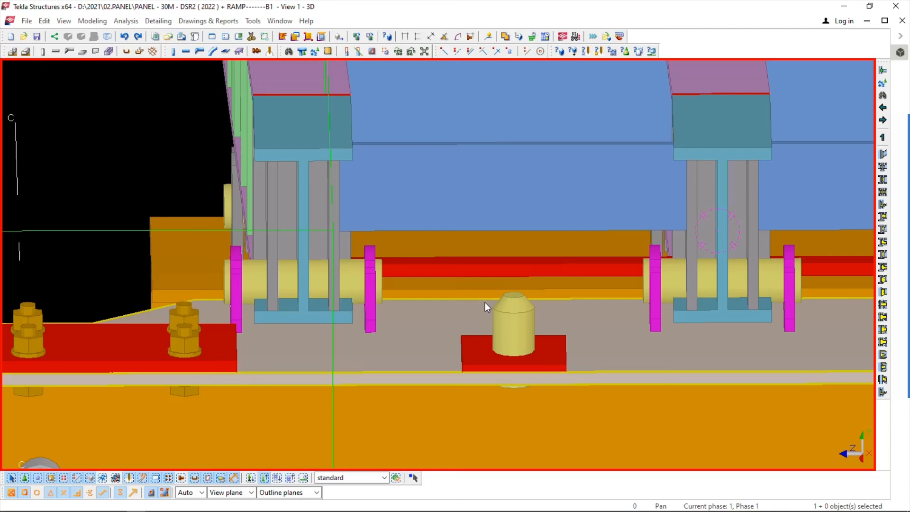
{"action": "middle_click_drag", "start_coordinate": [449, 271], "coordinate": [329, 221], "text": "ctrl"}
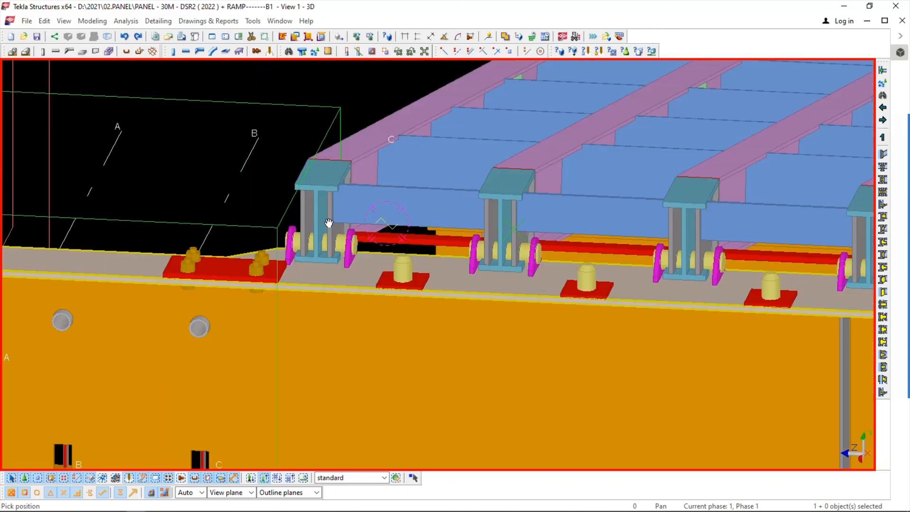
{"action": "middle_click_drag", "start_coordinate": [412, 192], "coordinate": [414, 228], "text": "ctrl"}
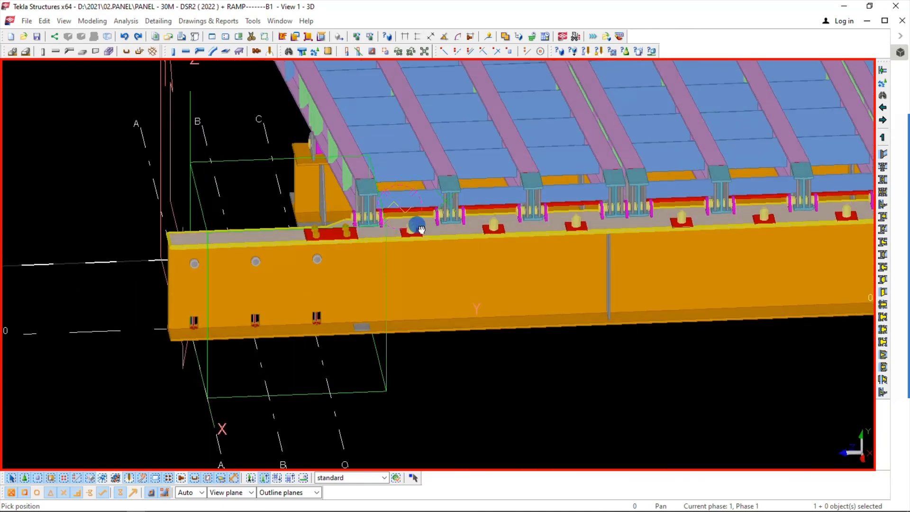
{"action": "scroll", "coordinate": [403, 209], "scroll_direction": "up", "scroll_amount": 5}
{"action": "scroll", "coordinate": [409, 216], "scroll_direction": "down", "scroll_amount": 3}
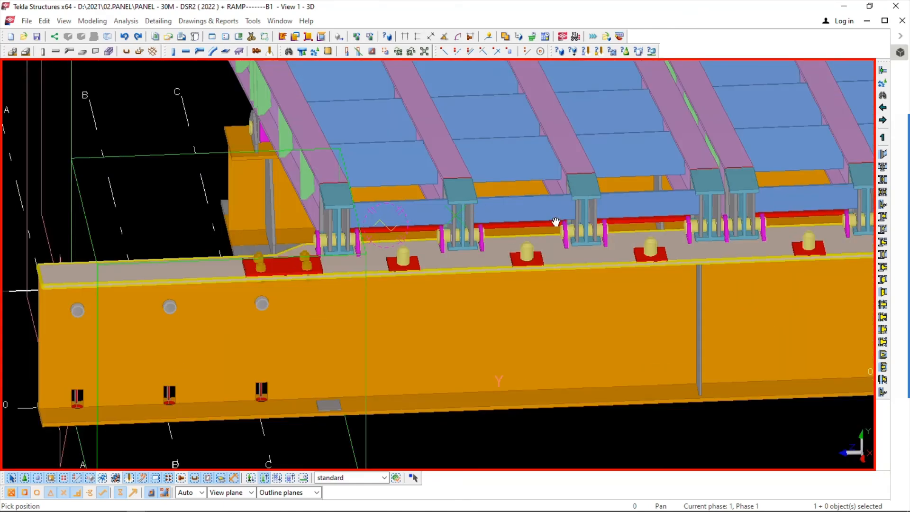
{"action": "scroll", "coordinate": [728, 198], "scroll_direction": "up", "scroll_amount": 4}
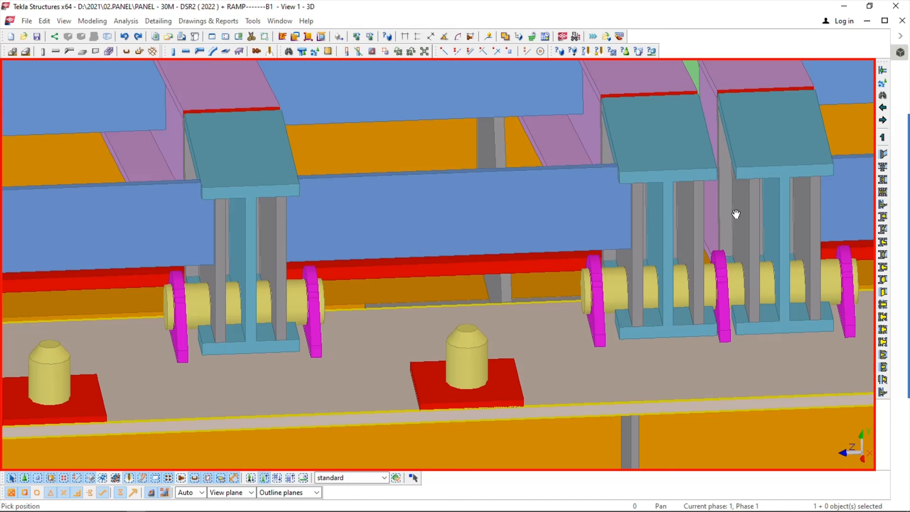
{"action": "scroll", "coordinate": [693, 215], "scroll_direction": "down", "scroll_amount": 2}
{"action": "scroll", "coordinate": [720, 218], "scroll_direction": "down", "scroll_amount": 3}
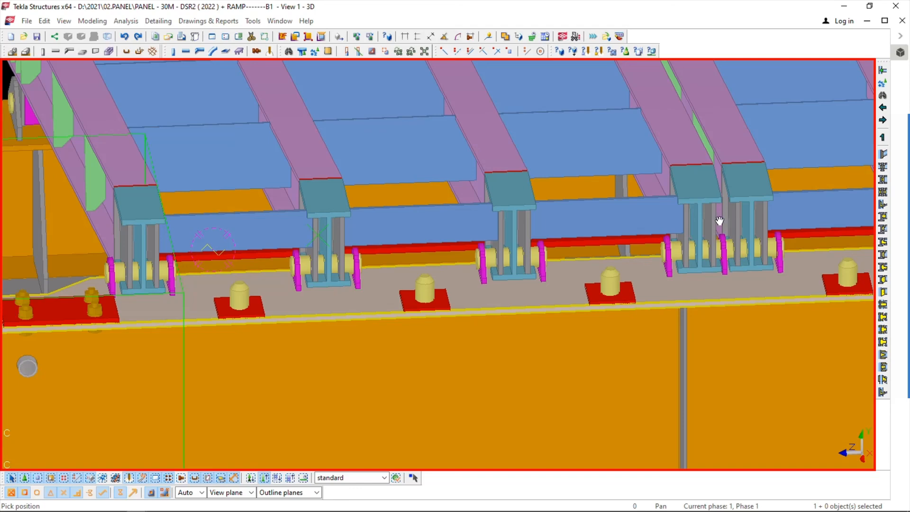
{"action": "scroll", "coordinate": [124, 283], "scroll_direction": "up", "scroll_amount": 4}
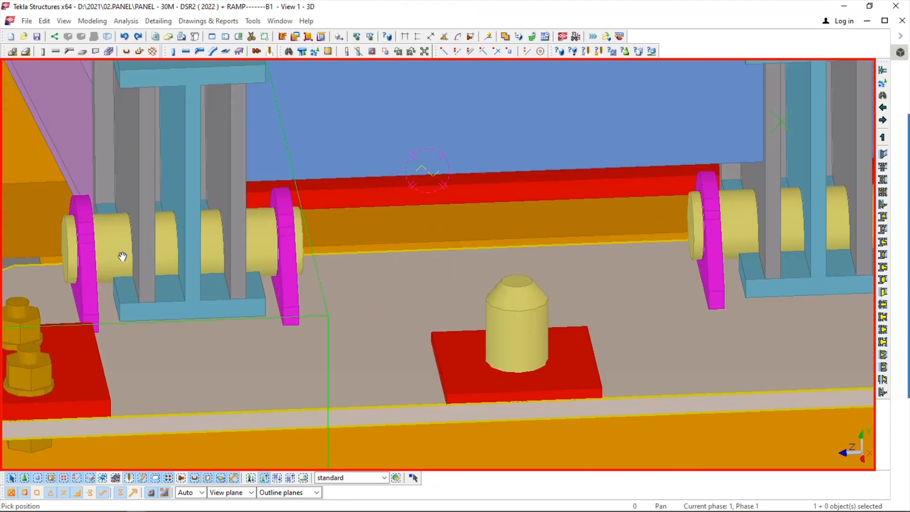
{"action": "scroll", "coordinate": [122, 256], "scroll_direction": "down", "scroll_amount": 5}
{"action": "scroll", "coordinate": [285, 239], "scroll_direction": "down", "scroll_amount": 2}
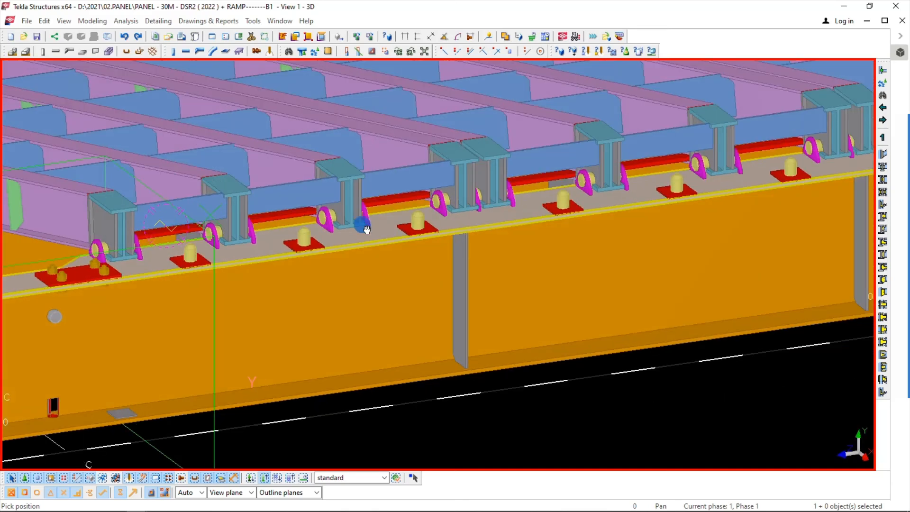
{"action": "scroll", "coordinate": [493, 176], "scroll_direction": "up", "scroll_amount": 4}
{"action": "scroll", "coordinate": [418, 230], "scroll_direction": "down", "scroll_amount": 3}
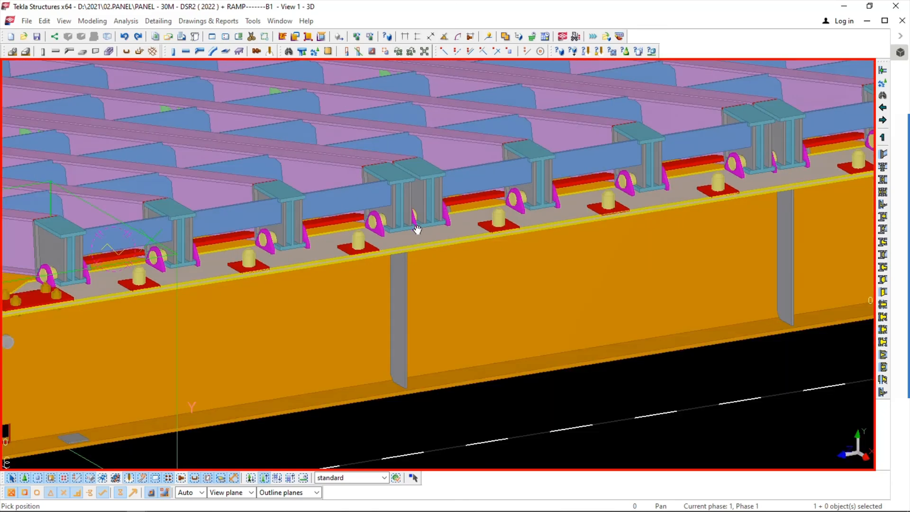
{"action": "middle_click_drag", "start_coordinate": [418, 230], "coordinate": [388, 212], "text": "ctrl"}
{"action": "scroll", "coordinate": [477, 276], "scroll_direction": "up", "scroll_amount": 6}
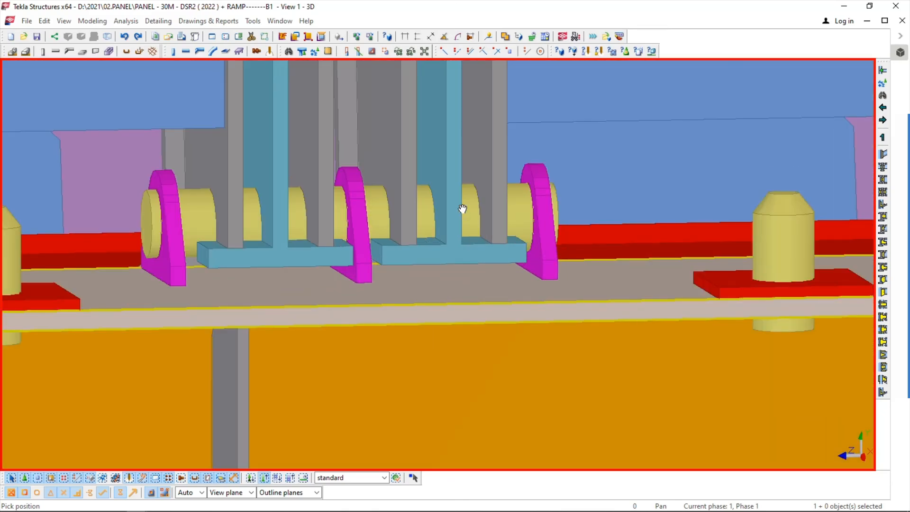
{"action": "scroll", "coordinate": [462, 208], "scroll_direction": "down", "scroll_amount": 5}
{"action": "scroll", "coordinate": [436, 209], "scroll_direction": "up", "scroll_amount": 2}
{"action": "scroll", "coordinate": [437, 222], "scroll_direction": "up", "scroll_amount": 3}
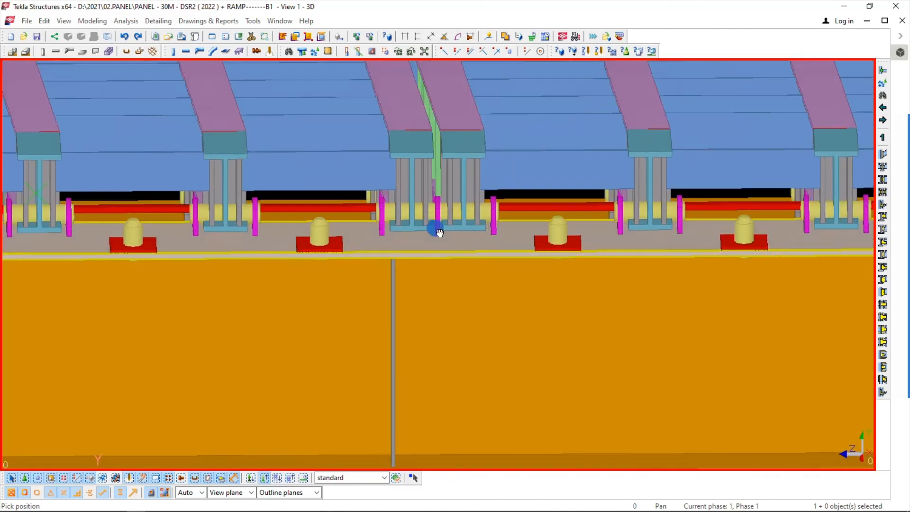
Inspect the pins, lugs and stiffeners of the stub beams along the support beam, including the outermost ones beside the bolted plate
{"action": "mouse_move", "coordinate": [440, 232]}
{"action": "middle_mouse_down", "text": "ctrl"}
{"action": "mouse_move", "coordinate": [436, 276]}
{"action": "mouse_move", "coordinate": [427, 237]}
{"action": "middle_mouse_up", "text": "ctrl"}
{"action": "scroll", "coordinate": [249, 213], "scroll_direction": "up", "scroll_amount": 5}
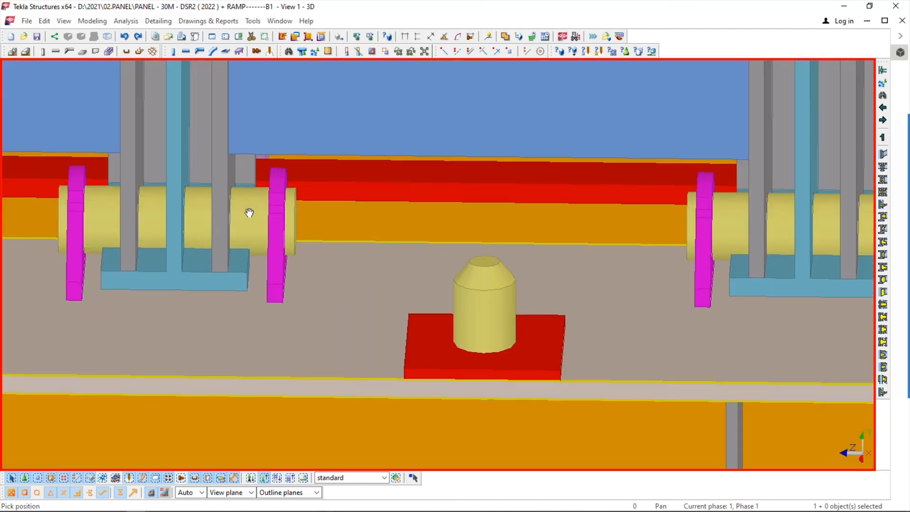
{"action": "scroll", "coordinate": [431, 209], "scroll_direction": "down", "scroll_amount": 8}
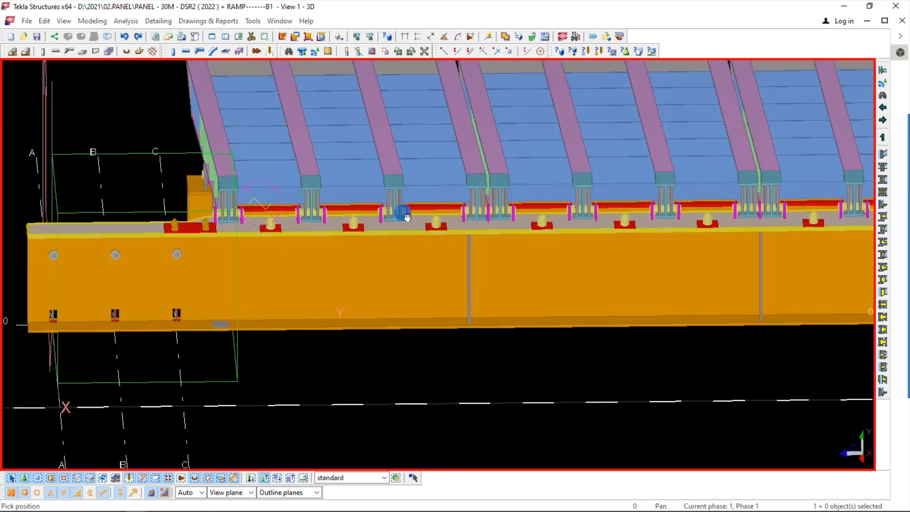
{"action": "middle_click_drag", "start_coordinate": [407, 217], "coordinate": [287, 193], "text": "ctrl"}
{"action": "scroll", "coordinate": [251, 200], "scroll_direction": "up", "scroll_amount": 8}
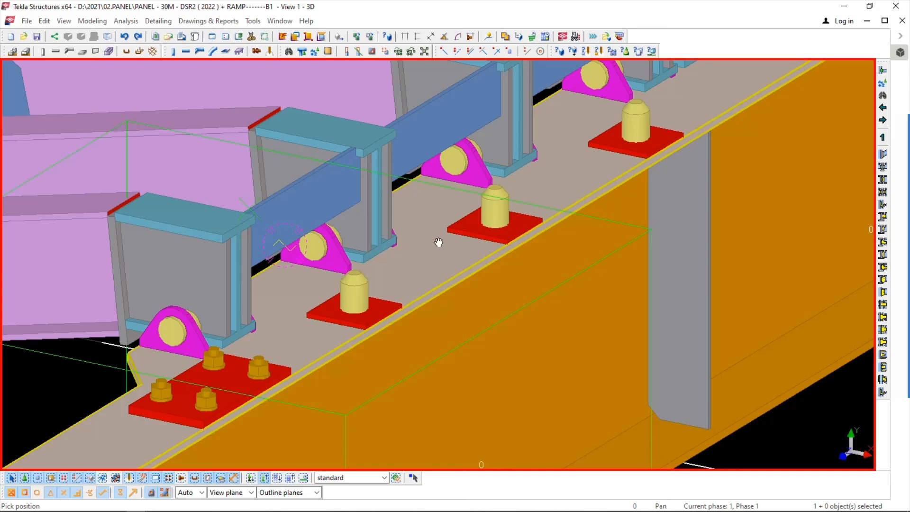
{"action": "scroll", "coordinate": [437, 243], "scroll_direction": "down", "scroll_amount": 3}
{"action": "scroll", "coordinate": [430, 249], "scroll_direction": "down", "scroll_amount": 6}
{"action": "middle_click_drag", "start_coordinate": [374, 256], "coordinate": [472, 251], "text": "ctrl"}
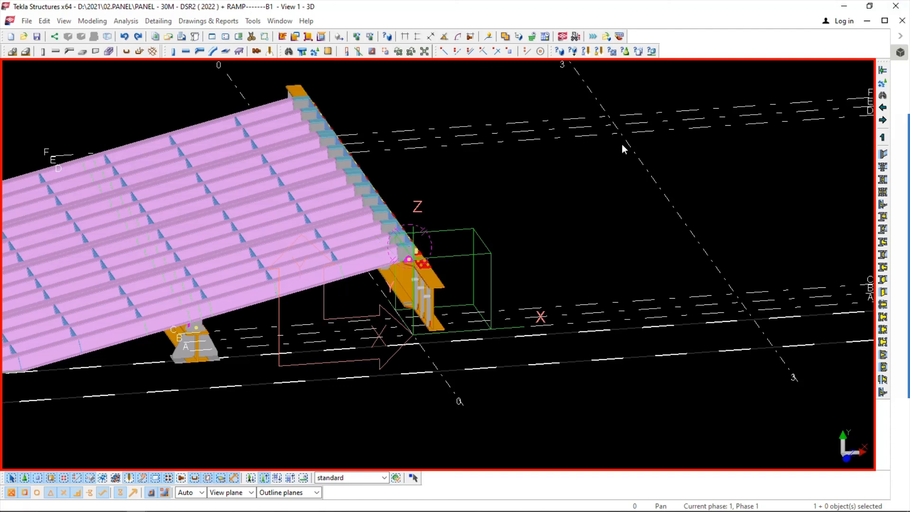
Set the work plane back to the horizontal plane and redraw the 3D view around the ramp's end support beam
{"action": "right_click", "coordinate": [481, 213]}
{"action": "left_click", "coordinate": [531, 278]}
{"action": "right_click", "coordinate": [488, 175]}
{"action": "left_click", "coordinate": [531, 228]}
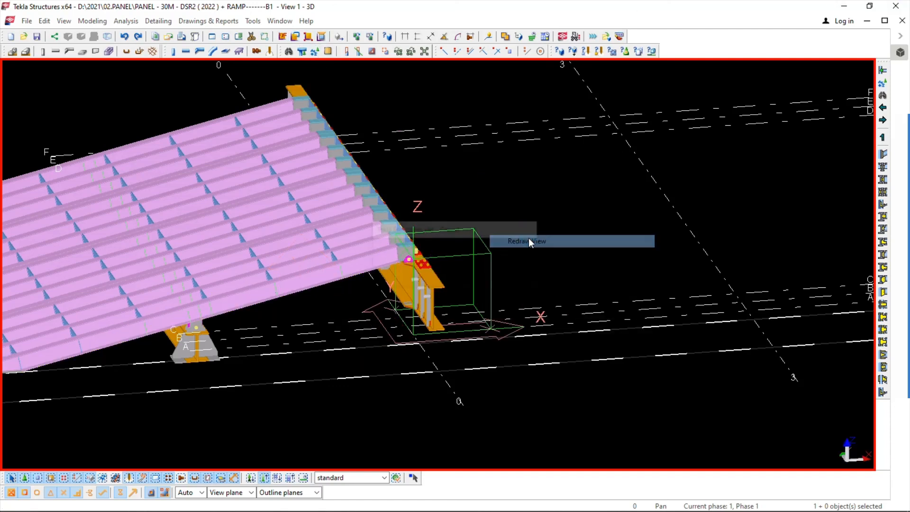
{"action": "scroll", "coordinate": [417, 277], "scroll_direction": "up", "scroll_amount": 5}
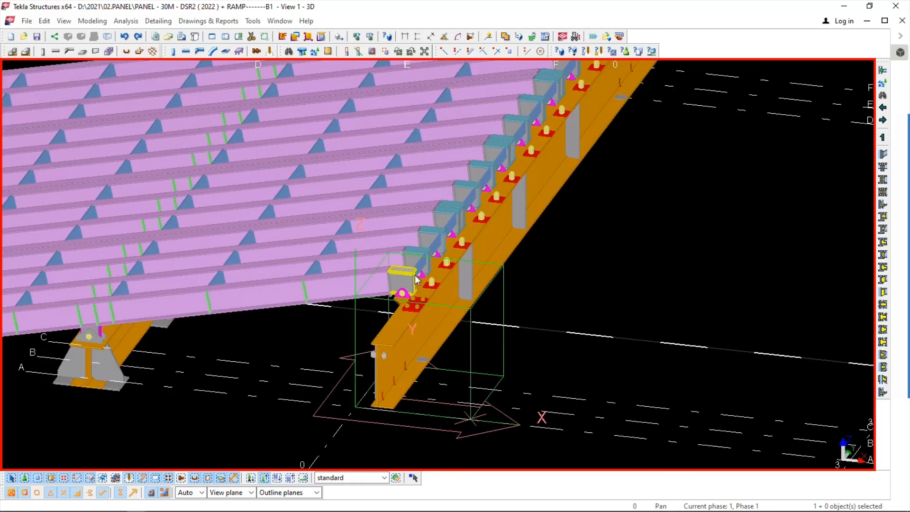